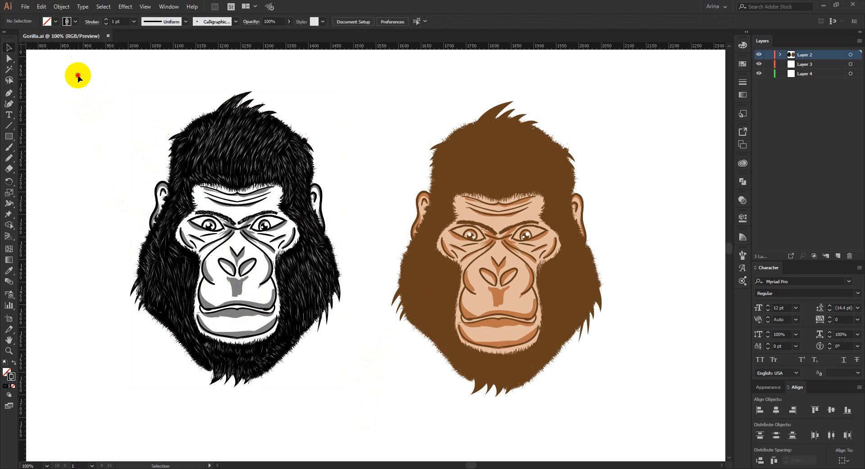
Select the finished black-and-white gorilla head and the brown gorilla head in turn to examine their artwork.
{"action": "left_click_drag", "start_coordinate": [78, 76], "coordinate": [368, 424]}
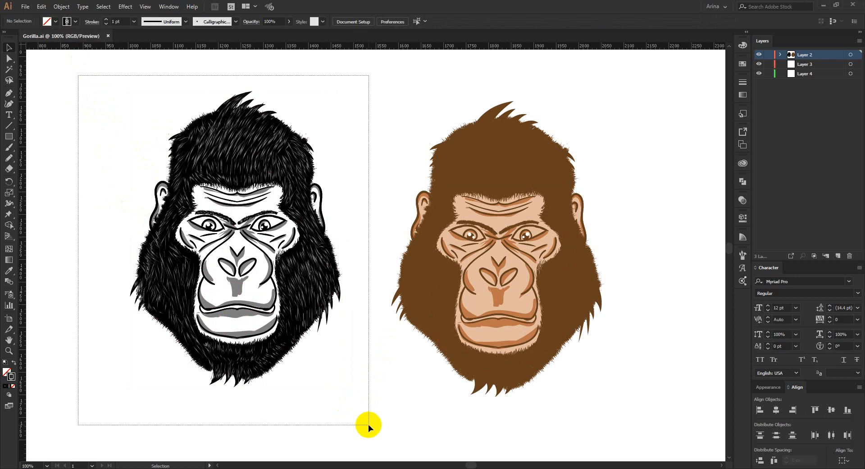
{"action": "left_click_drag", "start_coordinate": [369, 423], "coordinate": [368, 424]}
{"action": "left_click", "coordinate": [368, 390]}
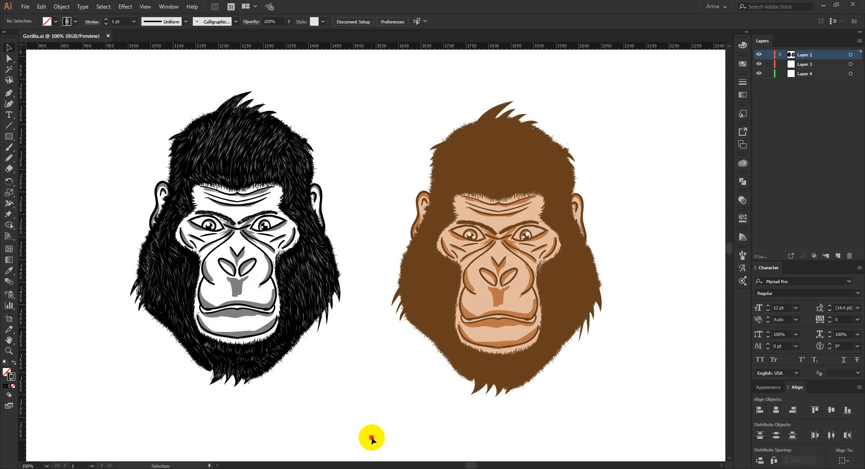
{"action": "mouse_move", "coordinate": [372, 437]}
{"action": "left_mouse_down"}
{"action": "mouse_move", "coordinate": [158, 228]}
{"action": "mouse_move", "coordinate": [90, 72]}
{"action": "mouse_move", "coordinate": [373, 433]}
{"action": "mouse_move", "coordinate": [366, 380]}
{"action": "left_mouse_up"}
{"action": "left_click", "coordinate": [366, 379]}
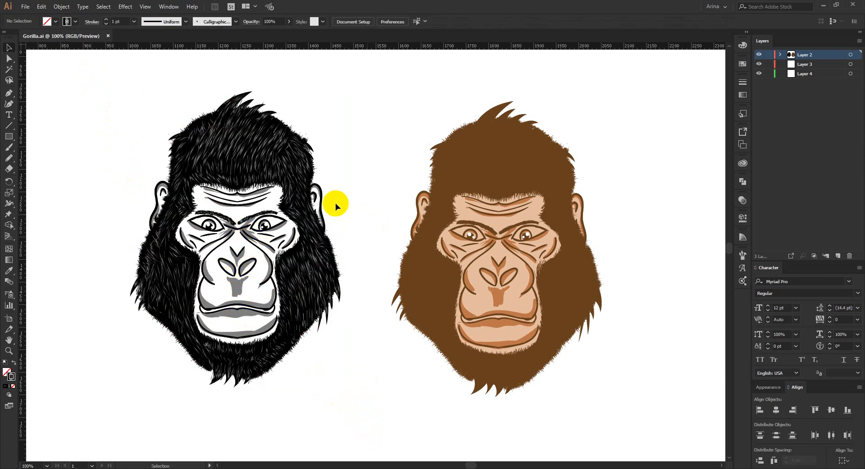
{"action": "left_click_drag", "start_coordinate": [92, 75], "coordinate": [364, 431]}
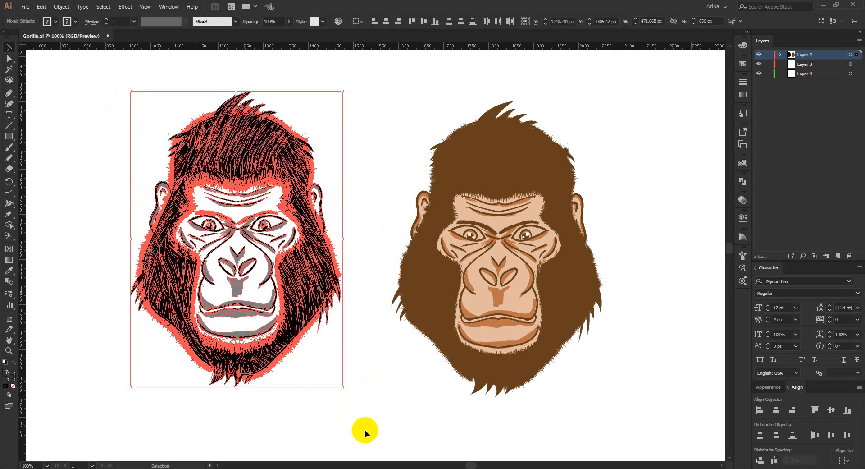
{"action": "left_click", "coordinate": [253, 167]}
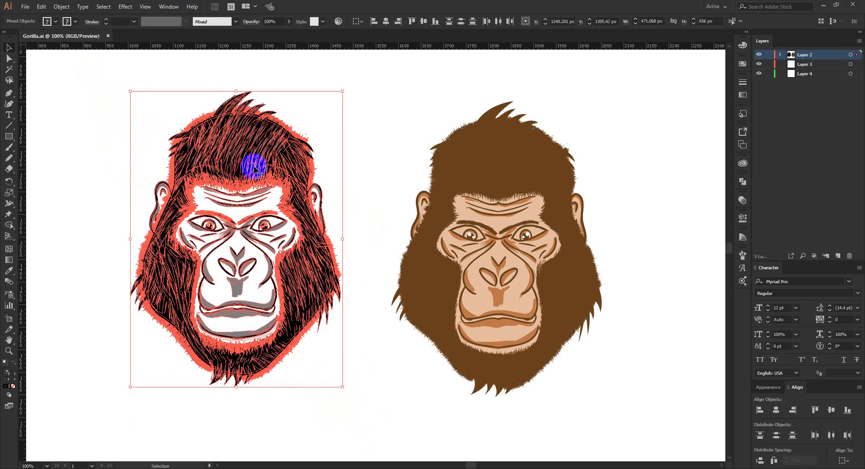
{"action": "left_click", "coordinate": [346, 145]}
{"action": "left_click_drag", "start_coordinate": [368, 83], "coordinate": [633, 426]}
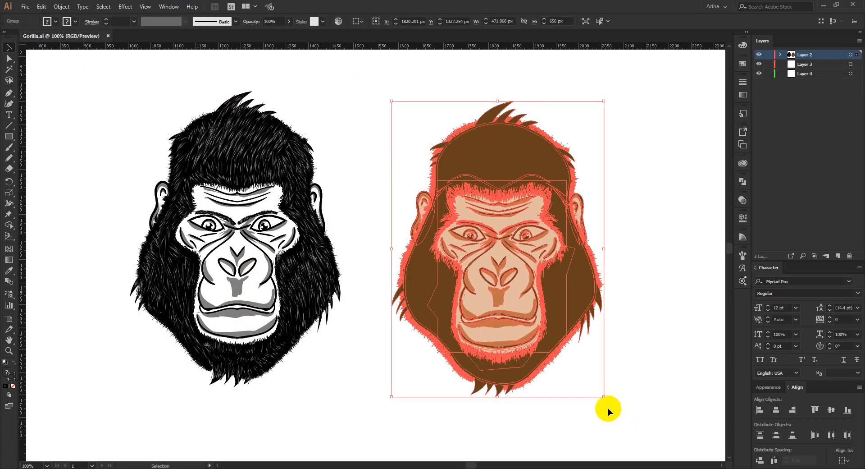
{"action": "left_click", "coordinate": [588, 425]}
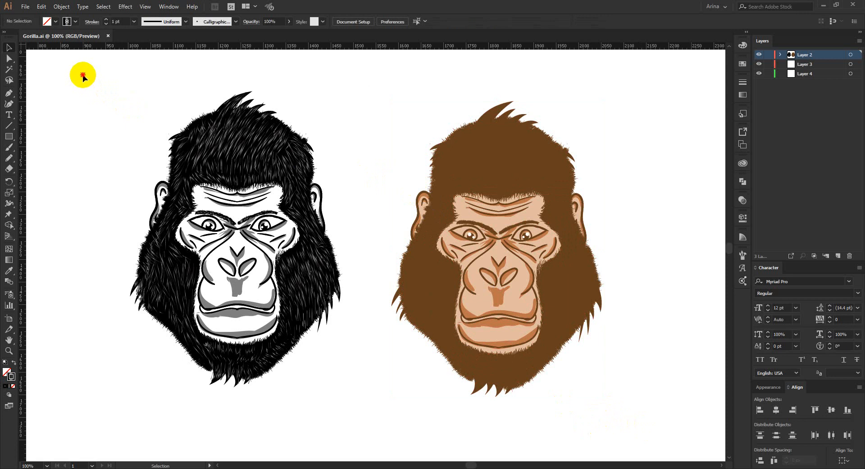
{"action": "left_click_drag", "start_coordinate": [83, 75], "coordinate": [375, 419]}
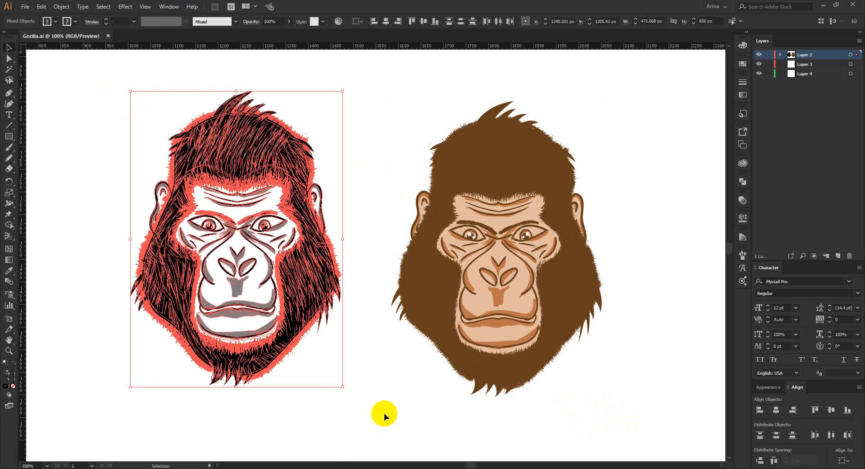
{"action": "left_click", "coordinate": [385, 413]}
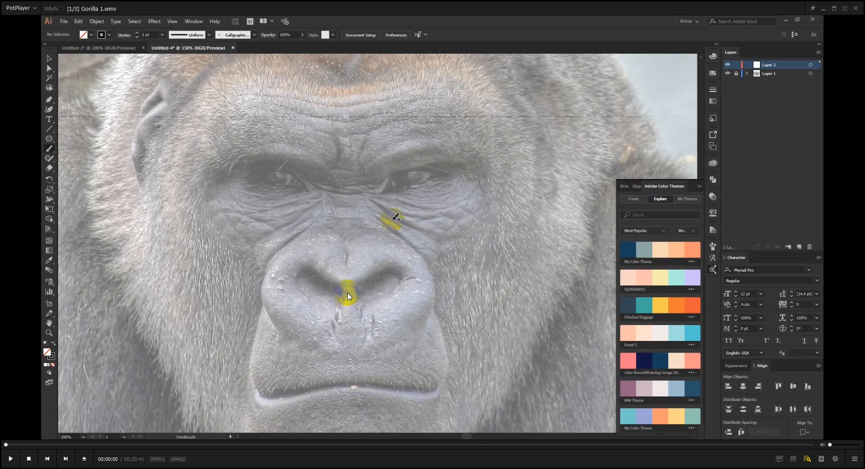
Play Gorilla 1.wmv in PotPlayer and skip through the half-face tracing up to the copied half, in full screen.
{"action": "key", "text": "space"}
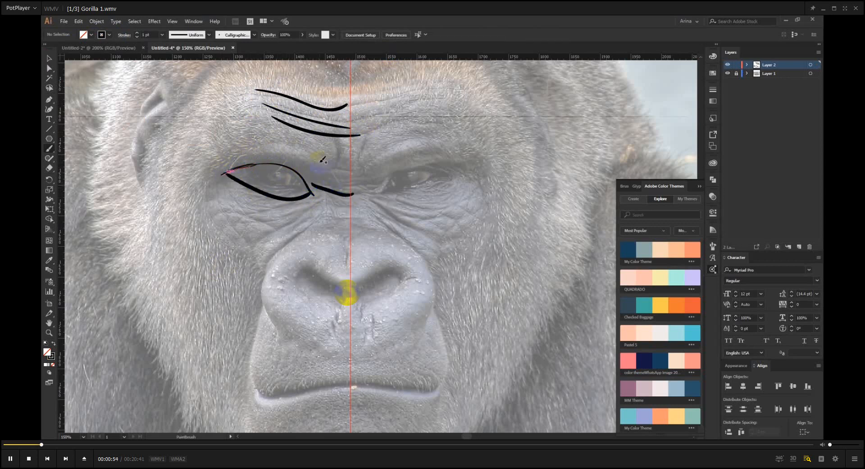
{"action": "key", "text": "Right"}
{"action": "key", "text": "Right"}
{"action": "key", "text": "Right"}
{"action": "key", "text": "Right"}
{"action": "key", "text": "Right"}
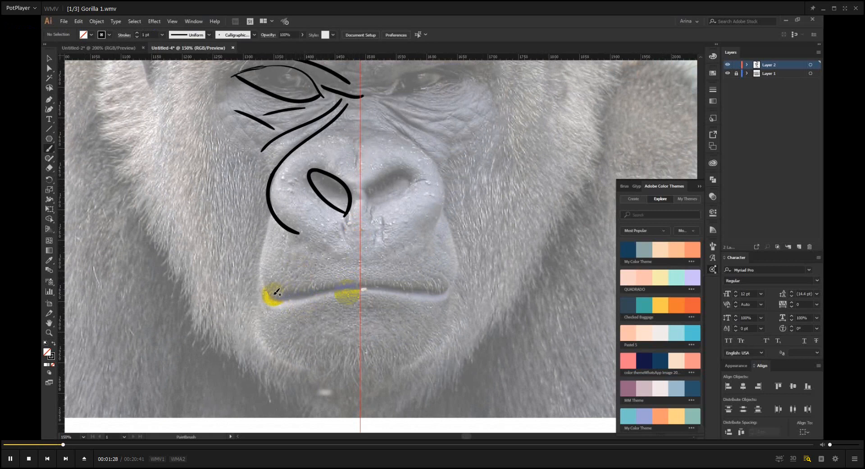
{"action": "key", "text": "Right"}
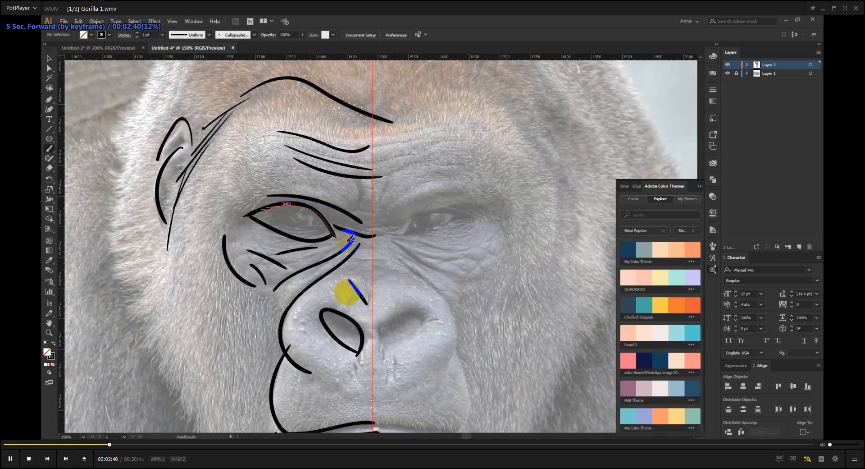
{"action": "key", "text": "Right"}
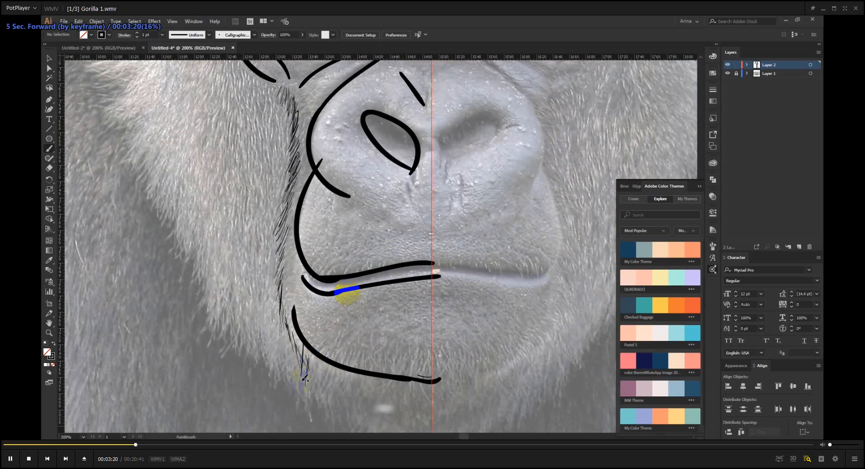
{"action": "key", "text": "Left"}
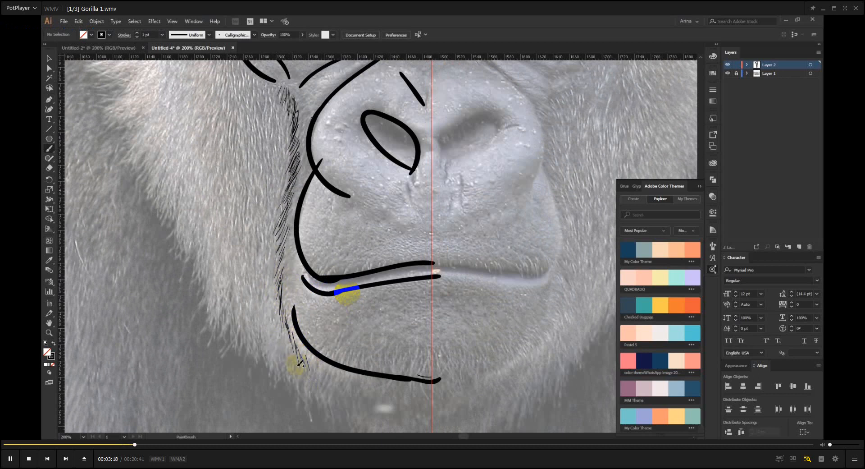
{"action": "key", "text": "Right"}
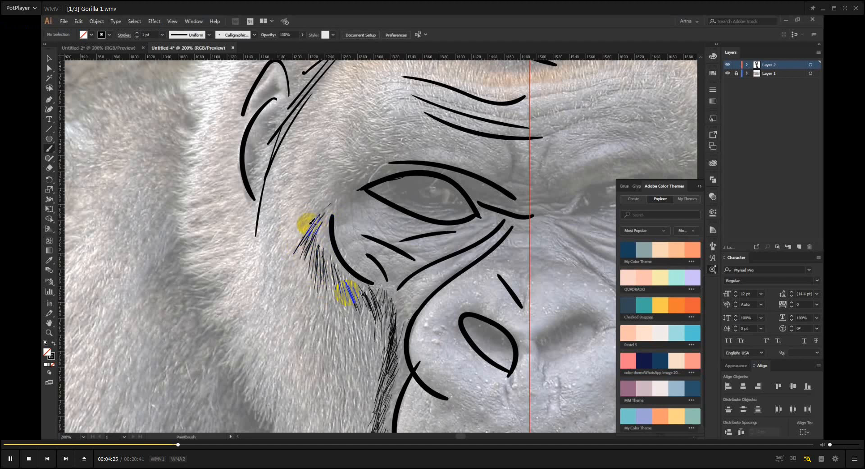
{"action": "key", "text": "Right"}
{"action": "key", "text": "Right"}
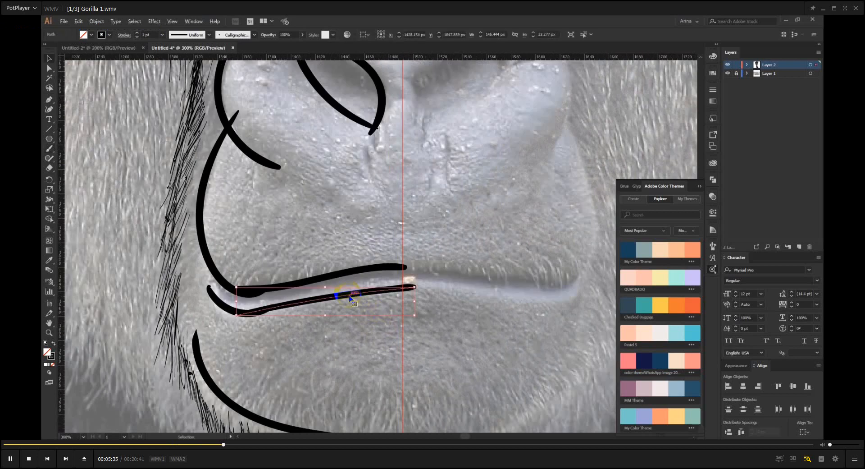
{"action": "key", "text": "Right"}
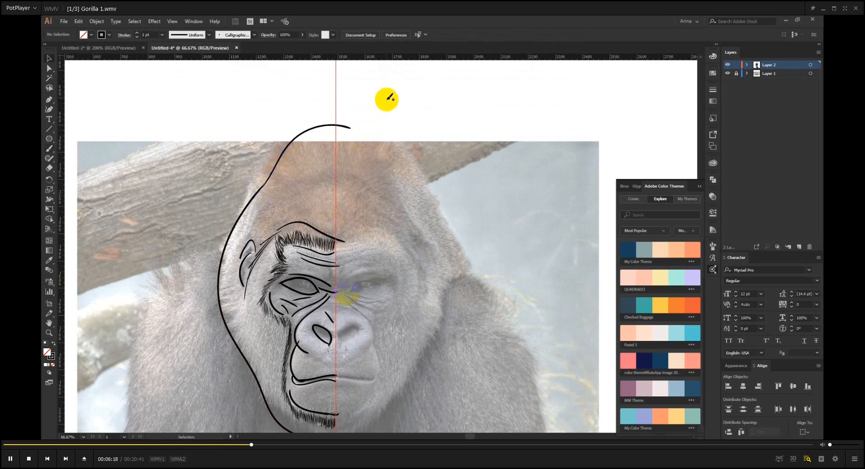
{"action": "key", "text": "Right"}
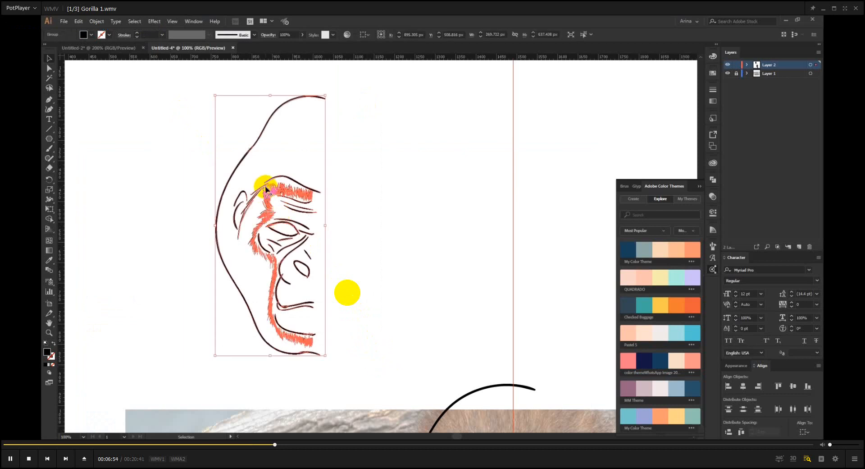
{"action": "key", "text": "Return"}
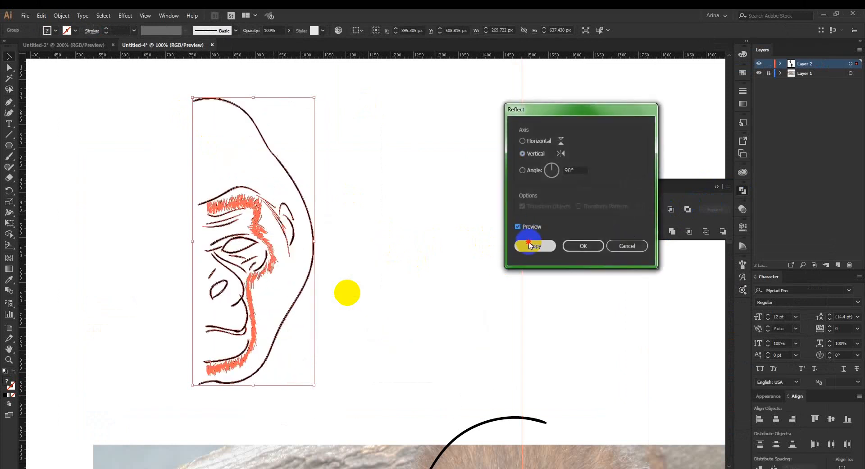
Reflect a copy of the half-face group across the vertical axis and join it to the original as a full head.
{"action": "left_click", "coordinate": [532, 245]}
{"action": "key", "text": "Right"}
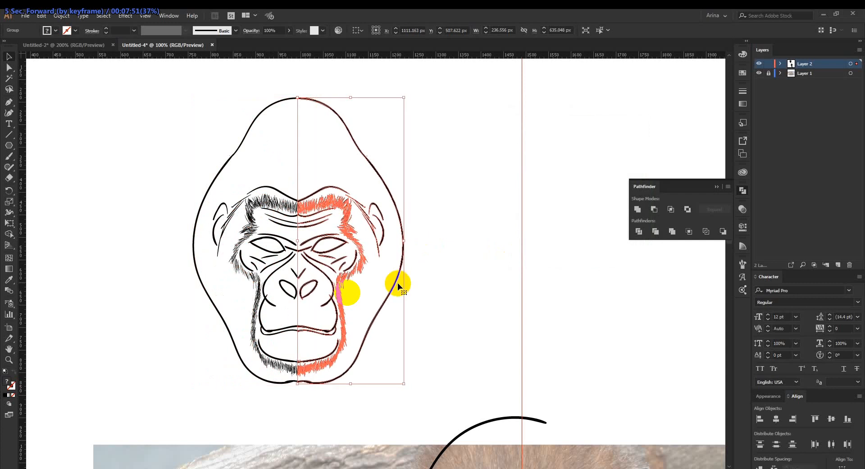
{"action": "key", "text": "Left"}
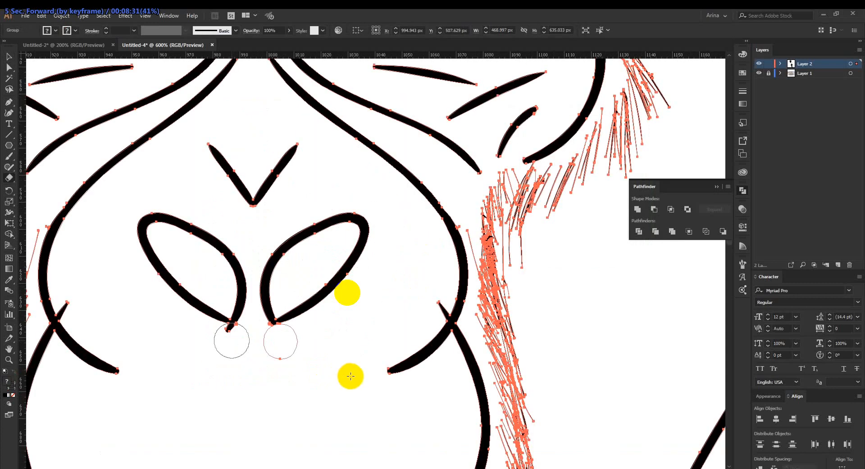
{"action": "key", "text": "Left"}
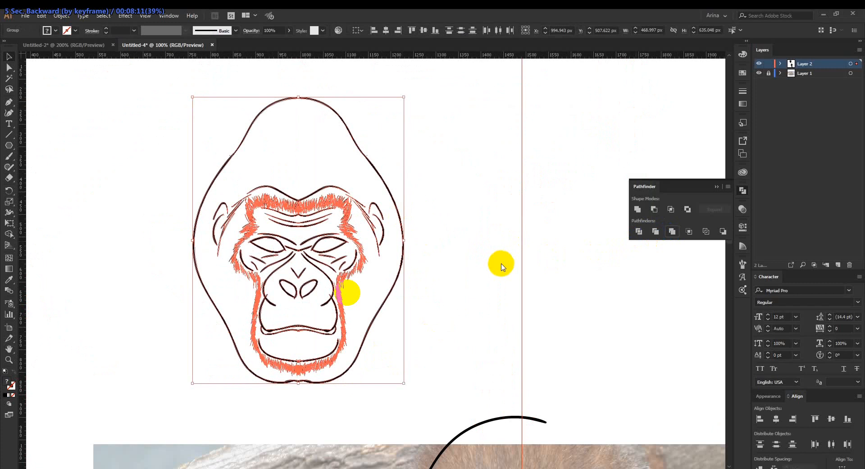
Erase the stray stroke tips under both nostrils of the merged head with a small Eraser brush.
{"action": "left_click", "coordinate": [314, 314]}
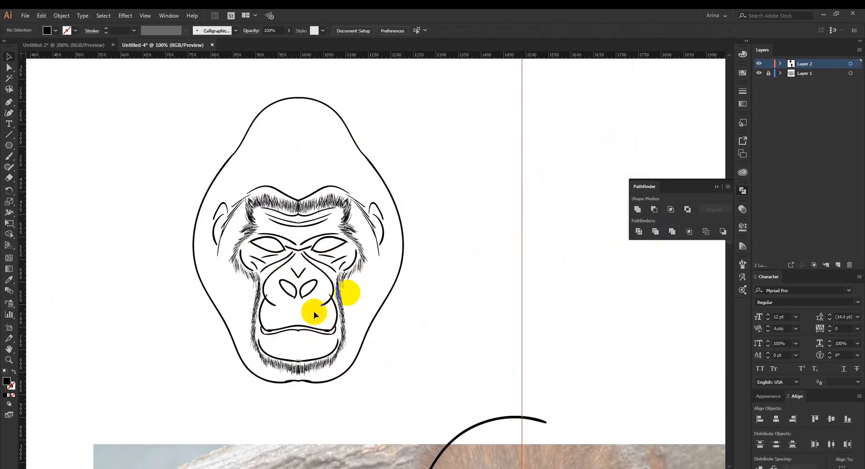
{"action": "scroll", "coordinate": [307, 252], "scroll_direction": "up", "scroll_amount": 3}
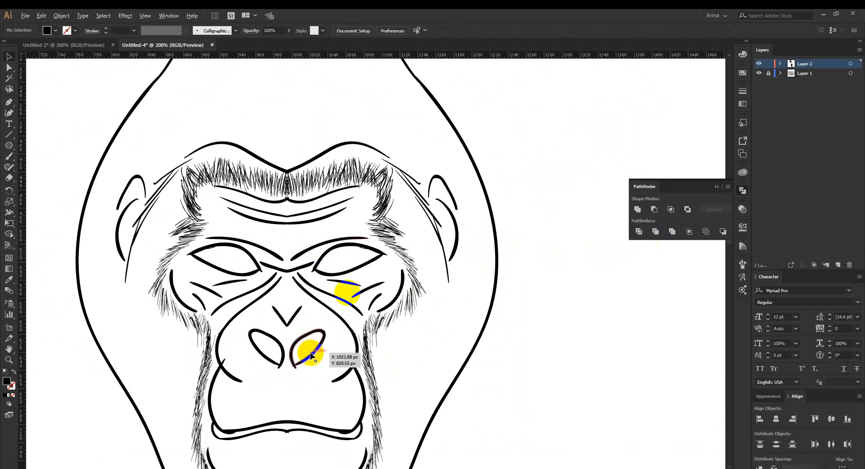
{"action": "scroll", "coordinate": [310, 354], "scroll_direction": "up", "scroll_amount": 2}
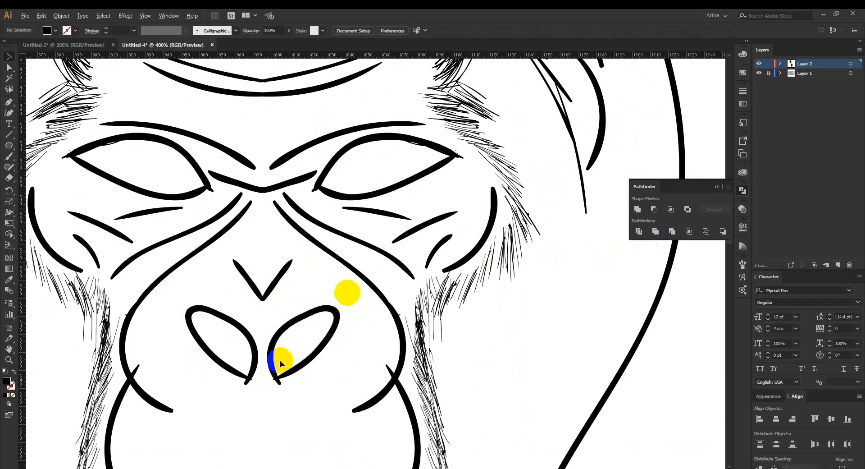
{"action": "scroll", "coordinate": [280, 360], "scroll_direction": "up", "scroll_amount": 2}
{"action": "left_click", "coordinate": [269, 354]}
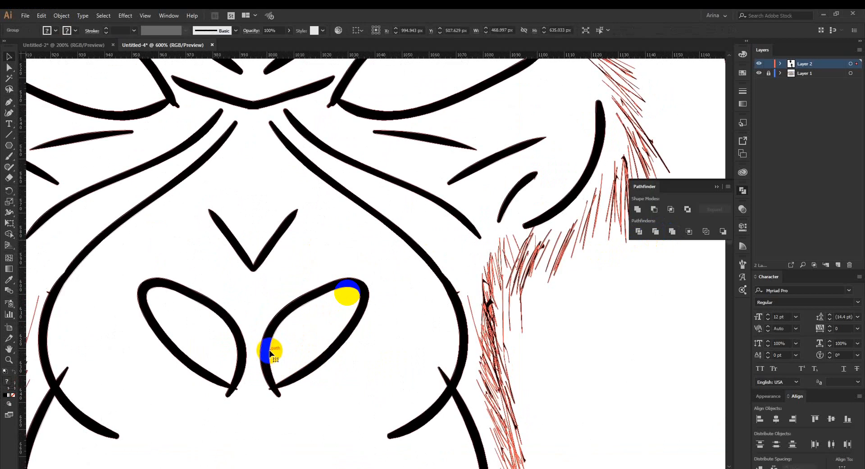
{"action": "key", "text": "shift+e"}
{"action": "scroll", "coordinate": [284, 359], "scroll_direction": "down", "scroll_amount": 3}
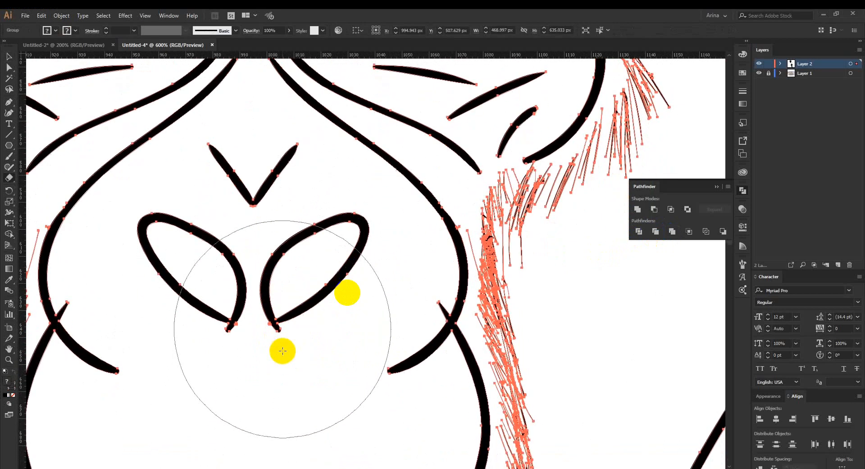
{"action": "key", "text": "bracketright"}
{"action": "key", "text": "bracketleft"}
{"action": "key", "text": "bracketleft"}
{"action": "key", "text": "bracketleft"}
{"action": "key", "text": "bracketleft"}
{"action": "key", "text": "bracketleft"}
{"action": "key", "text": "bracketleft"}
{"action": "key", "text": "bracketleft"}
{"action": "key", "text": "bracketleft"}
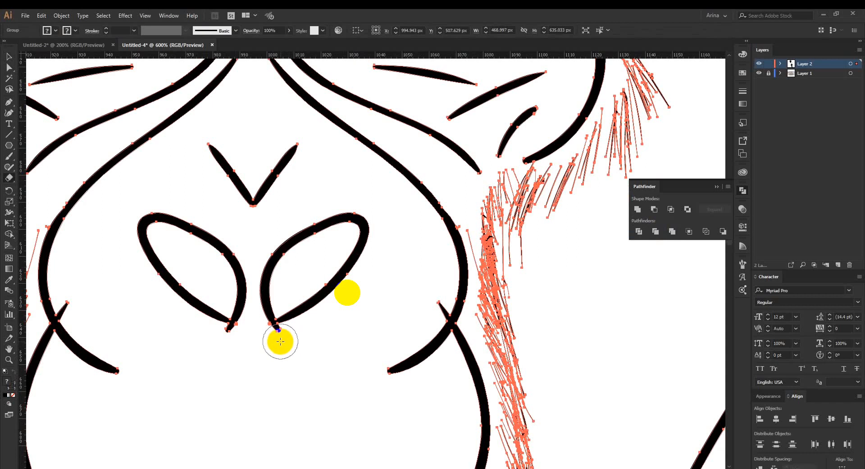
{"action": "mouse_move", "coordinate": [280, 341]}
{"action": "left_mouse_down"}
{"action": "mouse_move", "coordinate": [258, 334]}
{"action": "mouse_move", "coordinate": [245, 344]}
{"action": "mouse_move", "coordinate": [231, 340]}
{"action": "mouse_move", "coordinate": [247, 348]}
{"action": "left_mouse_up"}
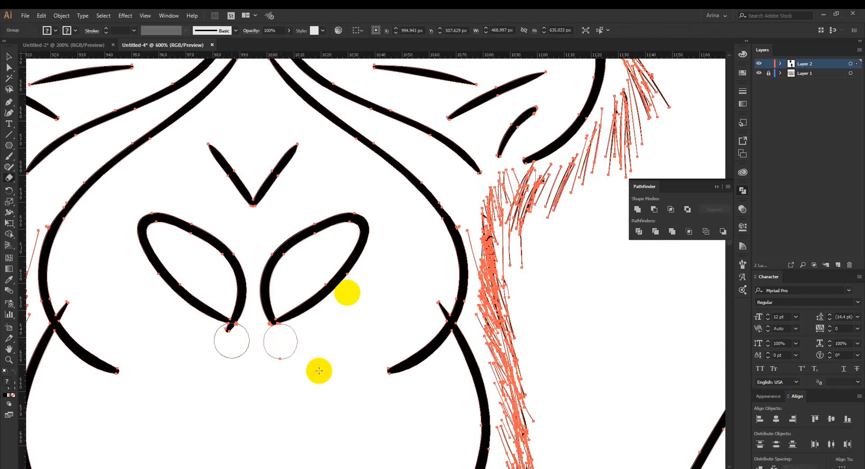
Erase the muzzle line ends that overshoot the nose contour on both sides of the face.
{"action": "left_click_drag", "start_coordinate": [437, 319], "coordinate": [434, 322]}
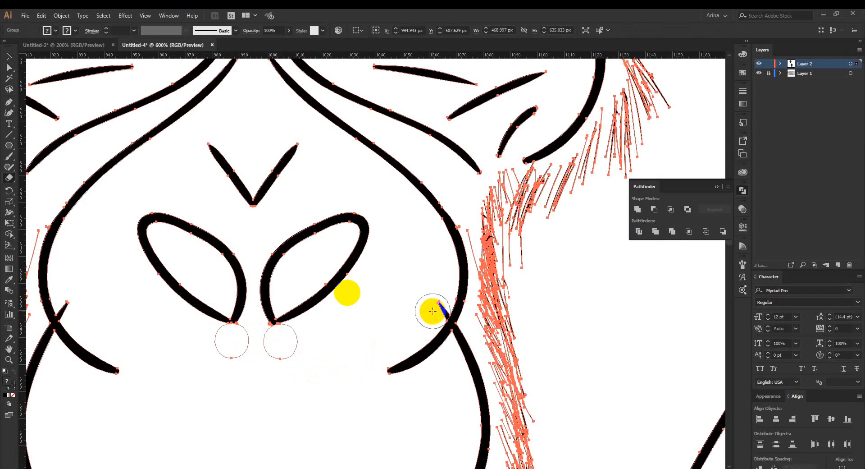
{"action": "left_click", "coordinate": [432, 311]}
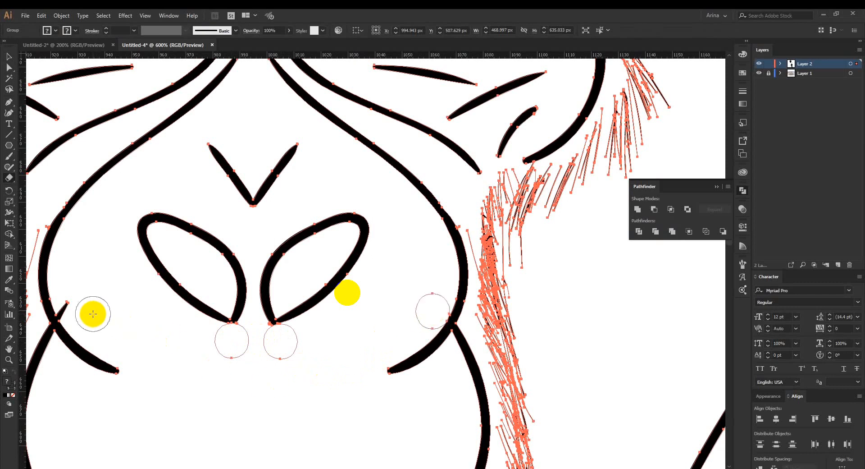
{"action": "left_click_drag", "start_coordinate": [89, 311], "coordinate": [73, 311]}
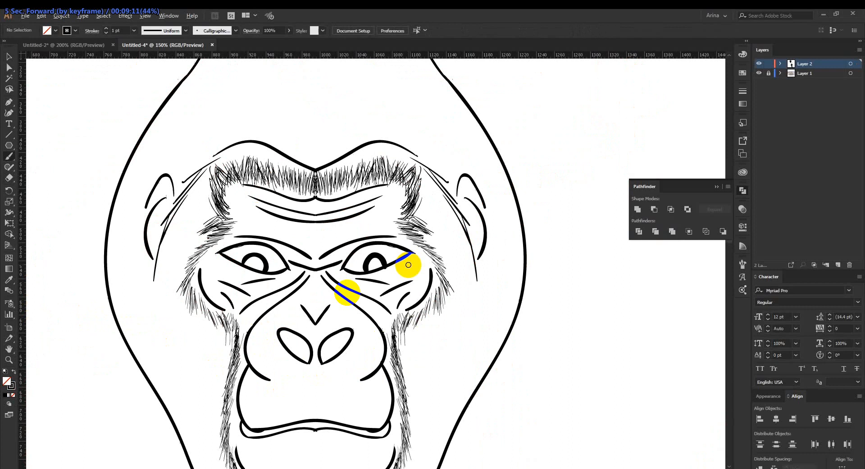
{"action": "scroll", "coordinate": [406, 266], "scroll_direction": "down", "scroll_amount": 2}
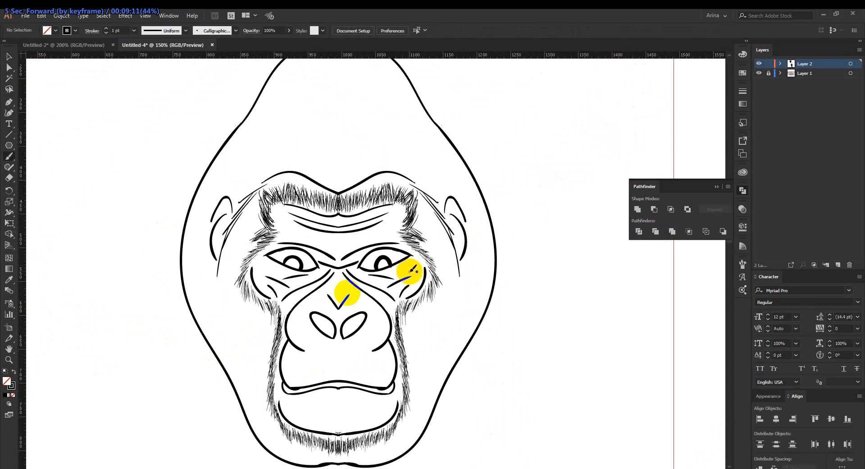
Undo the iris arcs drawn in both eyes.
{"action": "left_click_drag", "start_coordinate": [348, 292], "coordinate": [343, 305]}
{"action": "left_click_drag", "start_coordinate": [363, 270], "coordinate": [363, 270]}
{"action": "scroll", "coordinate": [363, 270], "scroll_direction": "up", "scroll_amount": 1}
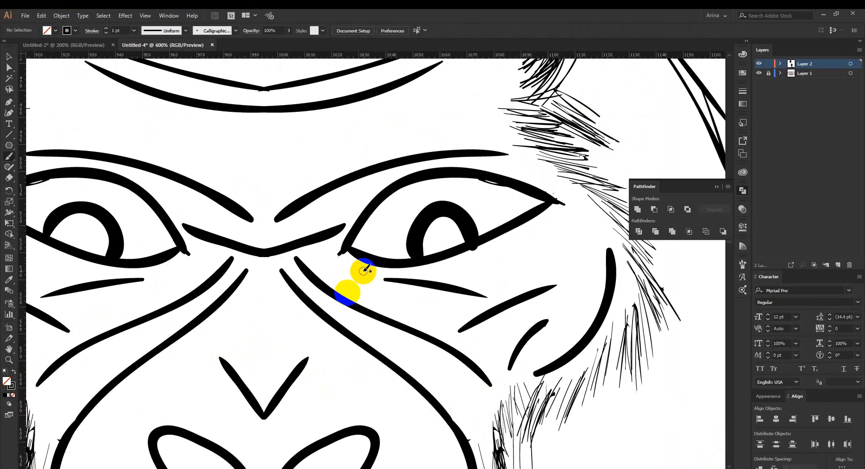
{"action": "key", "text": "ctrl+z"}
{"action": "key", "text": "ctrl+z"}
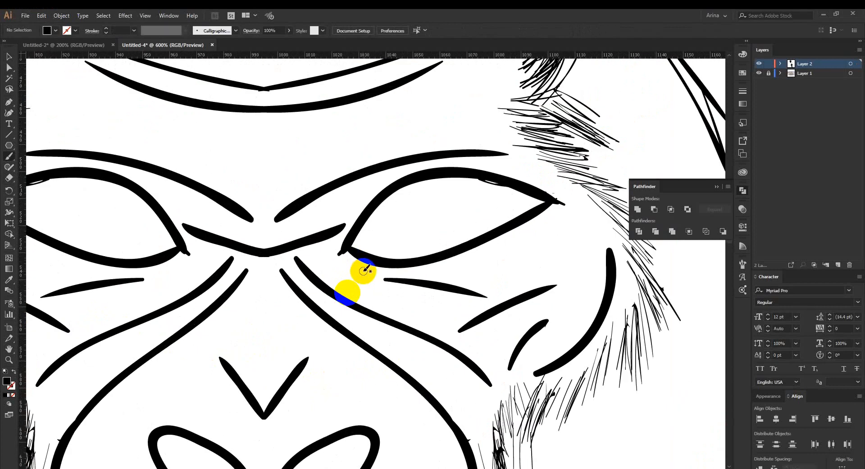
Paint a rounded iris arc inside each of the two eyes with the Paintbrush, rising from the lower eyelid.
{"action": "mouse_move", "coordinate": [400, 260]}
{"action": "left_mouse_down"}
{"action": "mouse_move", "coordinate": [406, 225]}
{"action": "mouse_move", "coordinate": [429, 214]}
{"action": "mouse_move", "coordinate": [458, 234]}
{"action": "mouse_move", "coordinate": [397, 251]}
{"action": "mouse_move", "coordinate": [397, 227]}
{"action": "mouse_move", "coordinate": [423, 199]}
{"action": "mouse_move", "coordinate": [449, 205]}
{"action": "mouse_move", "coordinate": [456, 245]}
{"action": "left_mouse_up"}
{"action": "key", "text": "shift+x"}
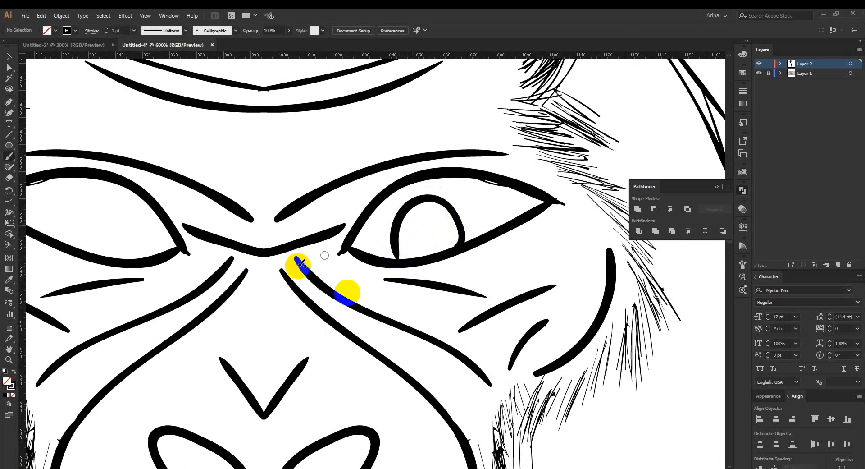
{"action": "left_click_drag", "start_coordinate": [336, 284], "coordinate": [403, 287]}
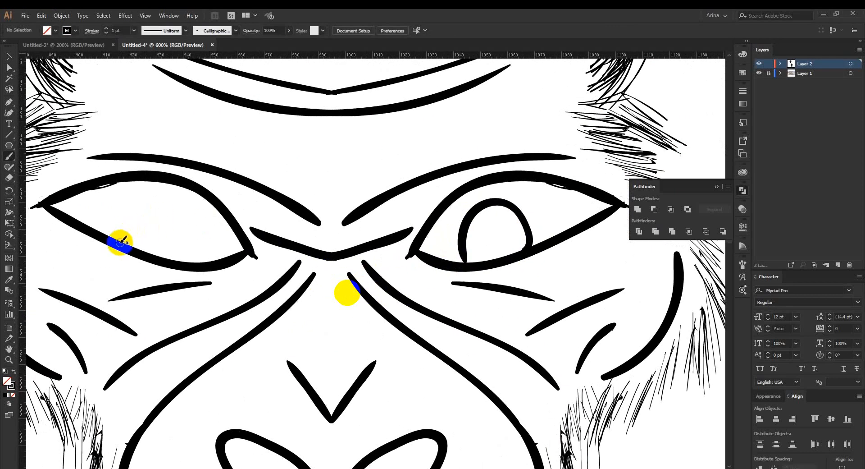
{"action": "mouse_move", "coordinate": [125, 235]}
{"action": "left_mouse_down"}
{"action": "mouse_move", "coordinate": [174, 195]}
{"action": "mouse_move", "coordinate": [195, 246]}
{"action": "mouse_move", "coordinate": [156, 247]}
{"action": "mouse_move", "coordinate": [167, 232]}
{"action": "left_mouse_up"}
{"action": "scroll", "coordinate": [253, 245], "scroll_direction": "down", "scroll_amount": 3}
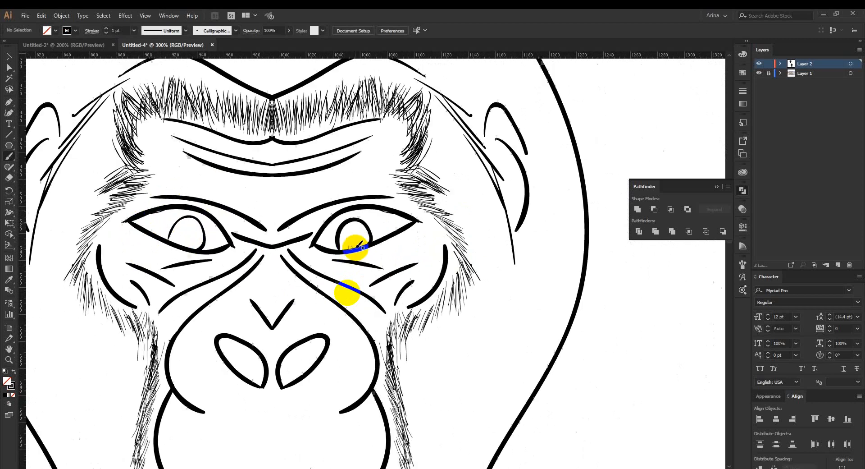
{"action": "scroll", "coordinate": [359, 239], "scroll_direction": "down", "scroll_amount": 1}
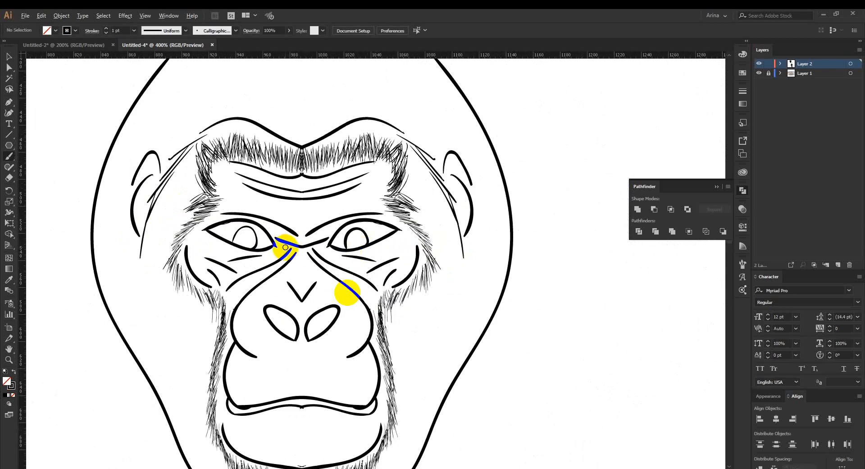
Delete the thin iris arc in the left eye and repaint it as a bolder arc matching the other eye.
{"action": "scroll", "coordinate": [253, 238], "scroll_direction": "up", "scroll_amount": 3}
{"action": "key", "text": "v"}
{"action": "left_click", "coordinate": [229, 232]}
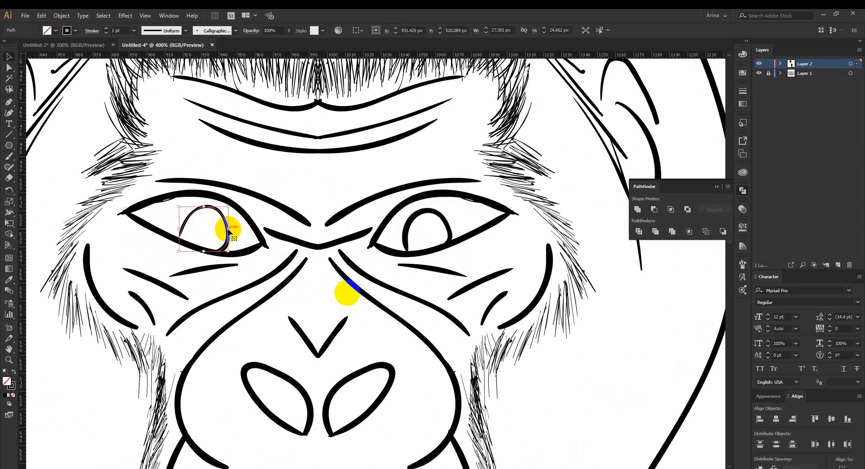
{"action": "key", "text": "Delete"}
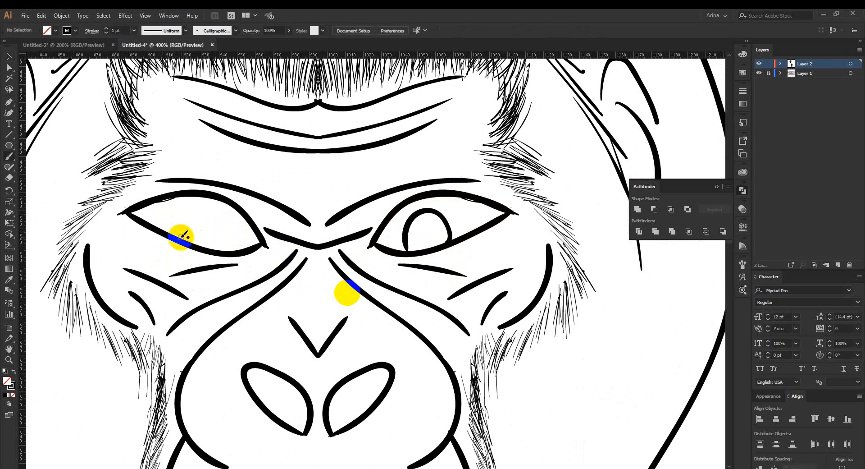
{"action": "mouse_move", "coordinate": [179, 237]}
{"action": "left_mouse_down"}
{"action": "mouse_move", "coordinate": [185, 215]}
{"action": "mouse_move", "coordinate": [226, 218]}
{"action": "mouse_move", "coordinate": [228, 244]}
{"action": "mouse_move", "coordinate": [192, 246]}
{"action": "mouse_move", "coordinate": [193, 210]}
{"action": "left_mouse_up"}
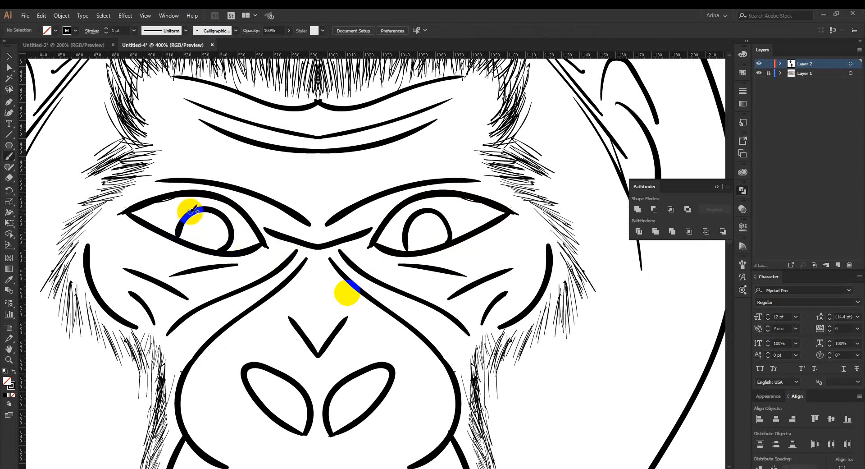
{"action": "scroll", "coordinate": [367, 239], "scroll_direction": "down", "scroll_amount": 2}
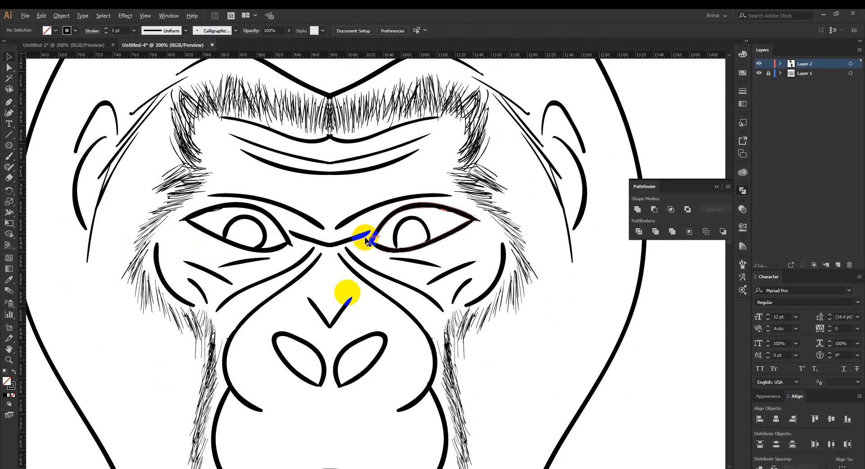
Delete the old wide outer head contour from the head's compound path in isolation mode, keeping the narrower outline.
{"action": "key", "text": "v"}
{"action": "scroll", "coordinate": [453, 293], "scroll_direction": "down", "scroll_amount": 1}
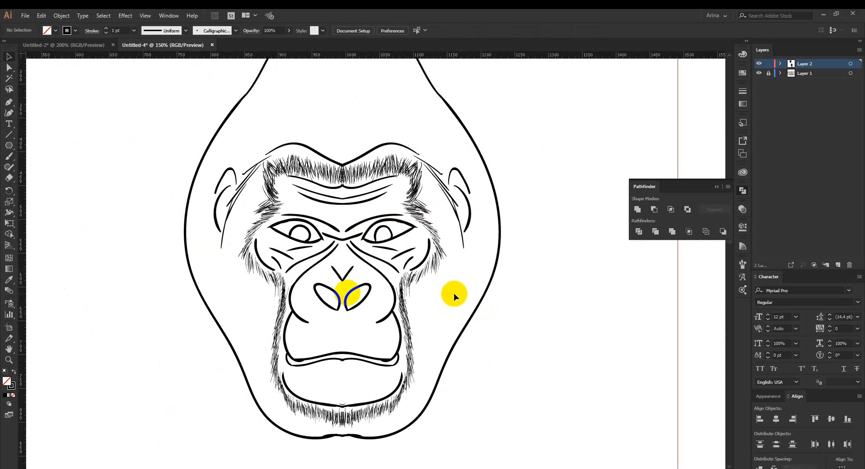
{"action": "scroll", "coordinate": [453, 293], "scroll_direction": "down", "scroll_amount": 1}
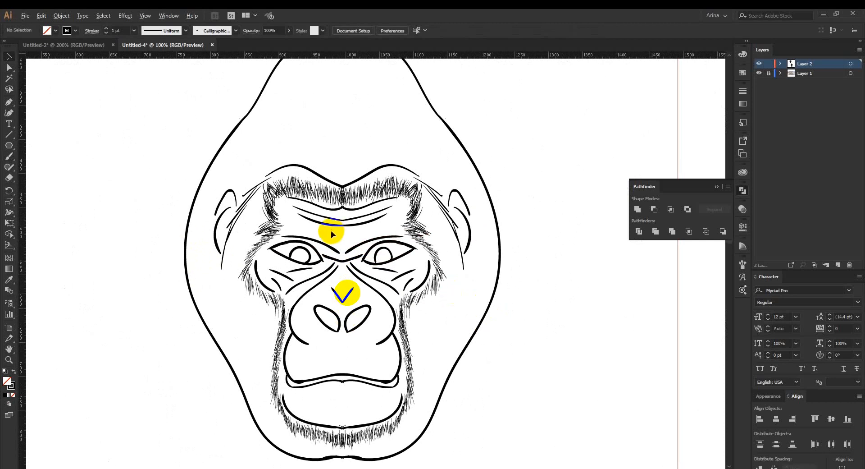
{"action": "scroll", "coordinate": [330, 230], "scroll_direction": "down", "scroll_amount": 1}
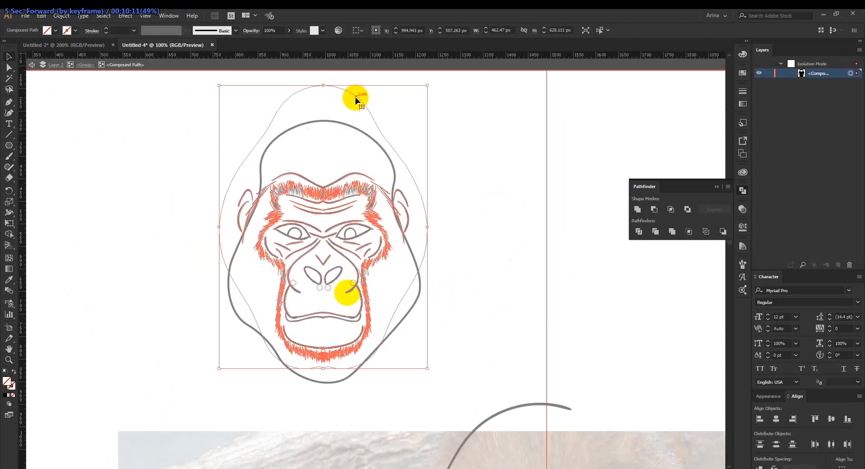
{"action": "key", "text": "Delete"}
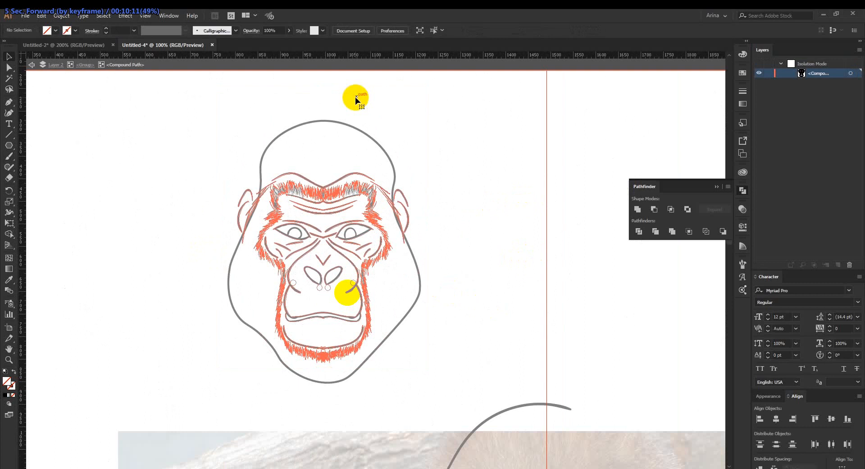
{"action": "double_click", "coordinate": [409, 158]}
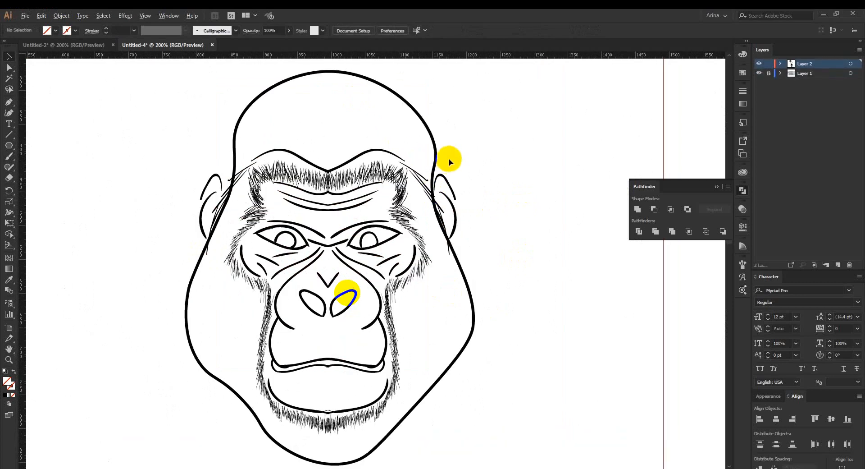
Paint new ear contours beside the head outline and remove the old ear and side lines underneath.
{"action": "key", "text": "ctrl+plus"}
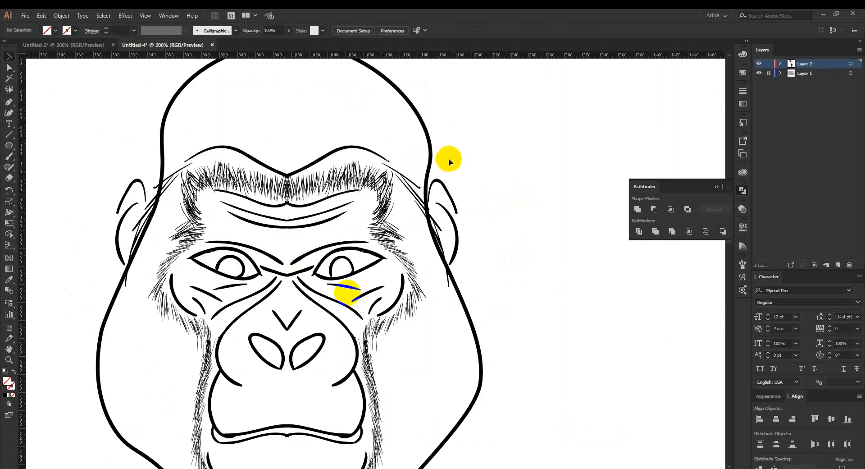
{"action": "key", "text": "b"}
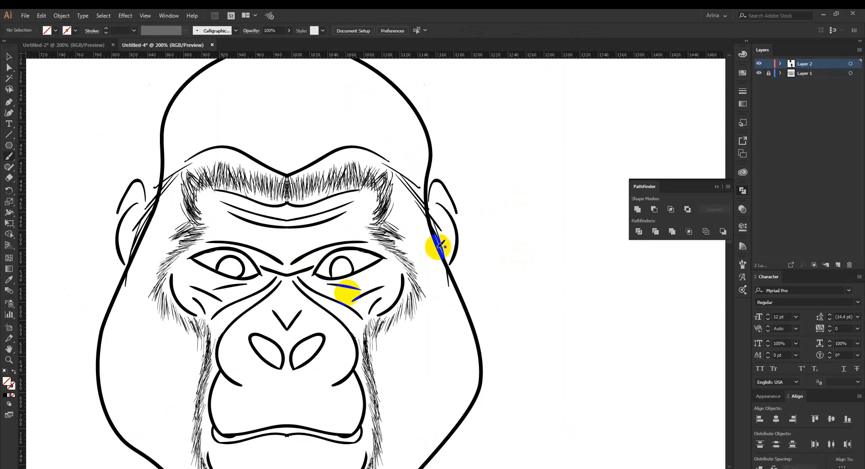
{"action": "mouse_move", "coordinate": [425, 197]}
{"action": "left_mouse_down"}
{"action": "mouse_move", "coordinate": [429, 208]}
{"action": "mouse_move", "coordinate": [432, 193]}
{"action": "mouse_move", "coordinate": [448, 188]}
{"action": "mouse_move", "coordinate": [452, 281]}
{"action": "left_mouse_up"}
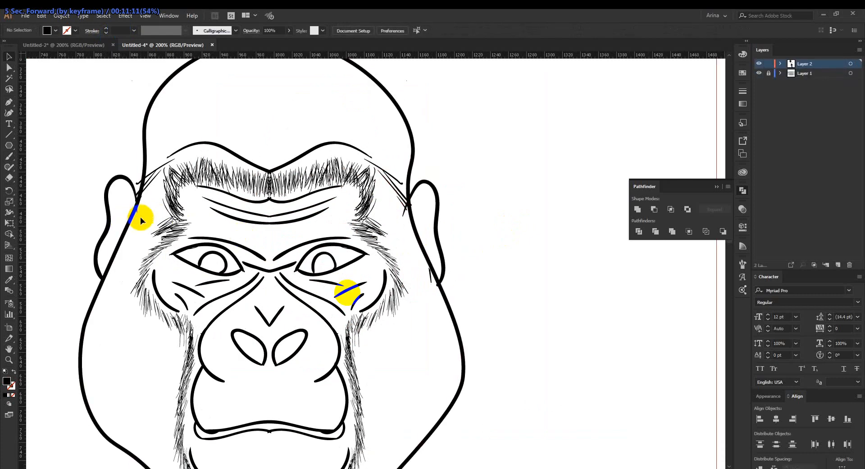
{"action": "left_click", "coordinate": [145, 216]}
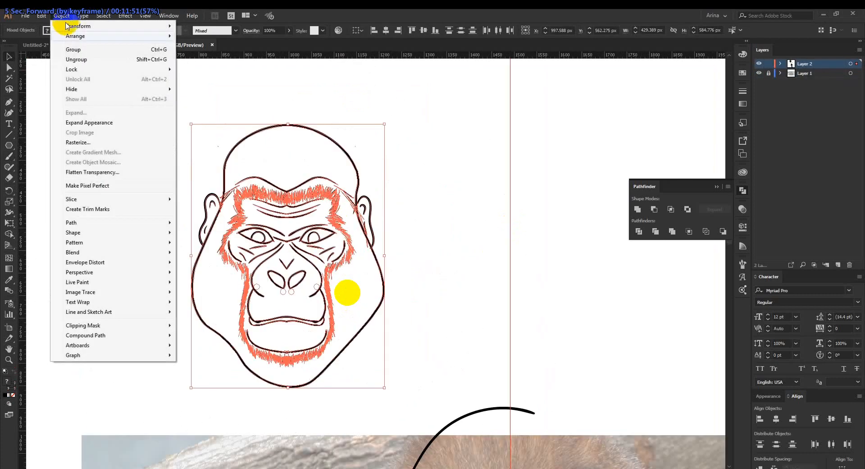
Expand the whole gorilla head's appearance, fill and stroke, and apply the Pathfinder Merge to its artwork.
{"action": "left_click", "coordinate": [74, 122]}
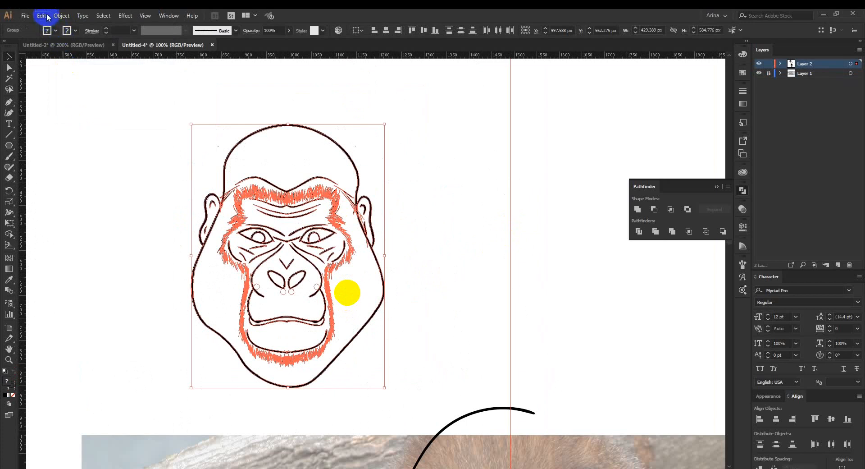
{"action": "left_click", "coordinate": [60, 16]}
{"action": "left_click", "coordinate": [72, 110]}
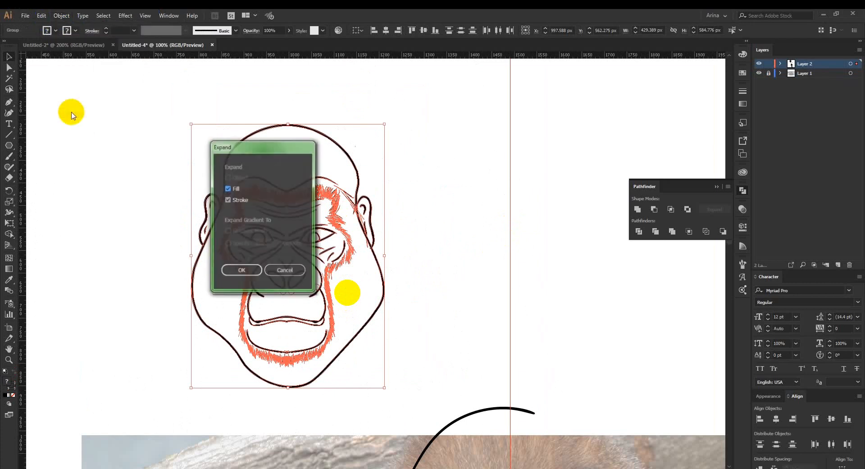
{"action": "left_click", "coordinate": [246, 272]}
{"action": "left_click", "coordinate": [673, 231]}
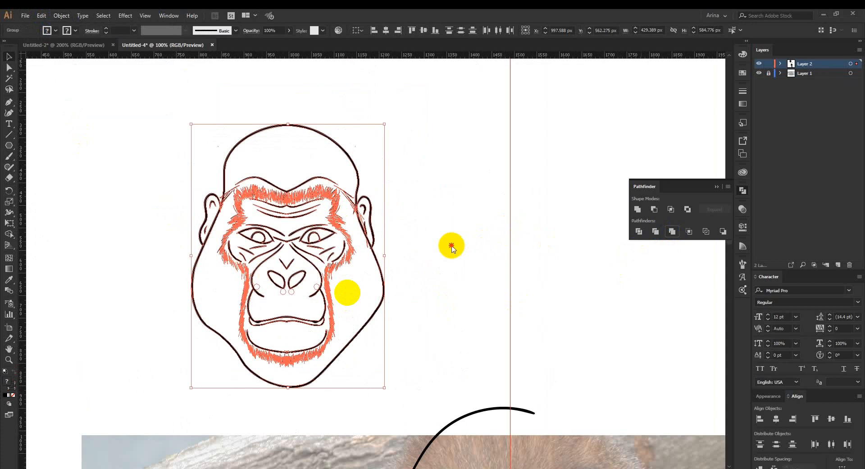
{"action": "left_click", "coordinate": [772, 67]}
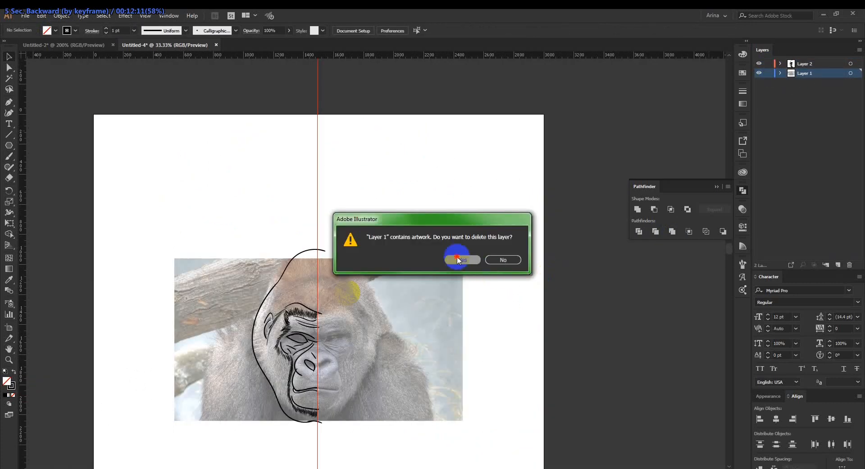
{"action": "left_click", "coordinate": [458, 261]}
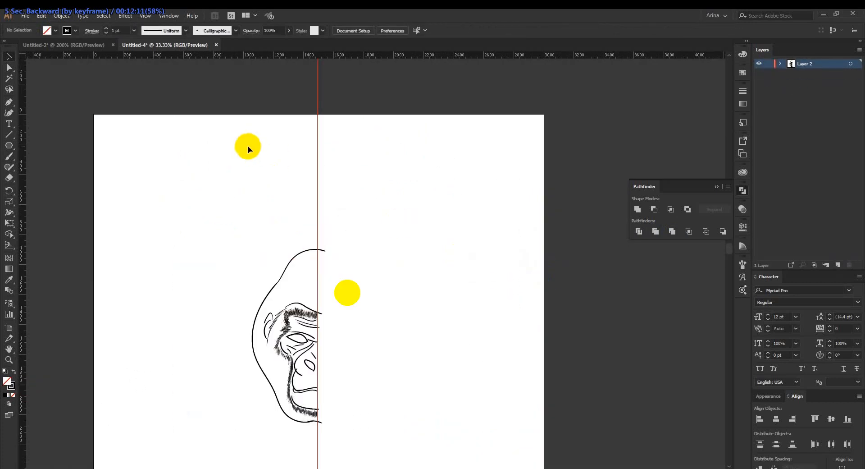
Delete the centre guide and the half-face tracing, and paste the full gorilla head near the artboard's centre.
{"action": "left_click_drag", "start_coordinate": [248, 145], "coordinate": [358, 177]}
{"action": "left_click", "coordinate": [321, 193]}
{"action": "left_click_drag", "start_coordinate": [197, 203], "coordinate": [430, 441]}
{"action": "key", "text": "Delete"}
{"action": "scroll", "coordinate": [390, 313], "scroll_direction": "down", "scroll_amount": 3}
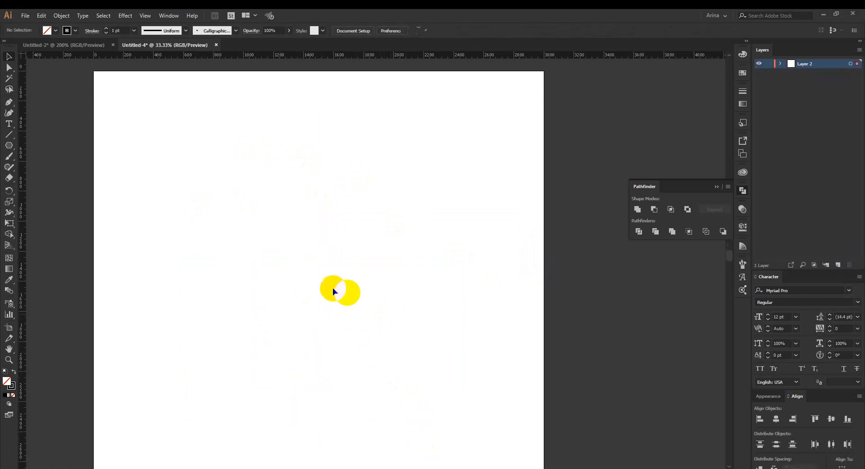
{"action": "key", "text": "ctrl+v"}
{"action": "left_click_drag", "start_coordinate": [389, 275], "coordinate": [347, 281]}
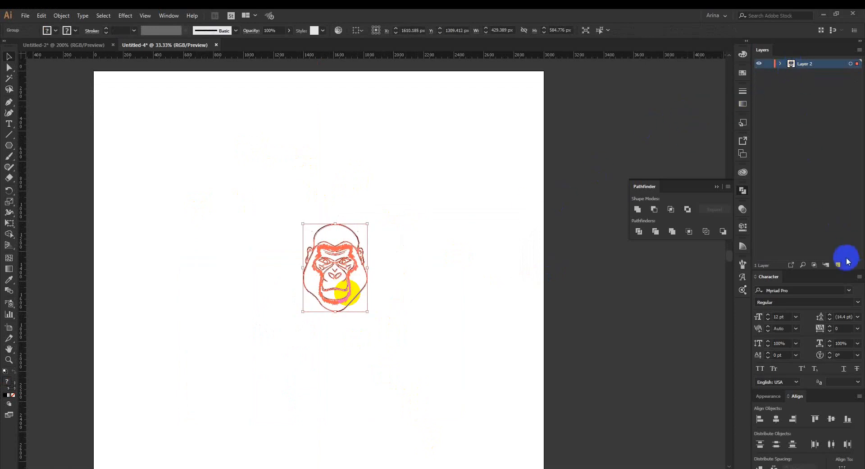
Add a new layer beneath the line art on Layer 2, lock Layer 2 and make Layer 3 active.
{"action": "key", "text": "ctrl"}
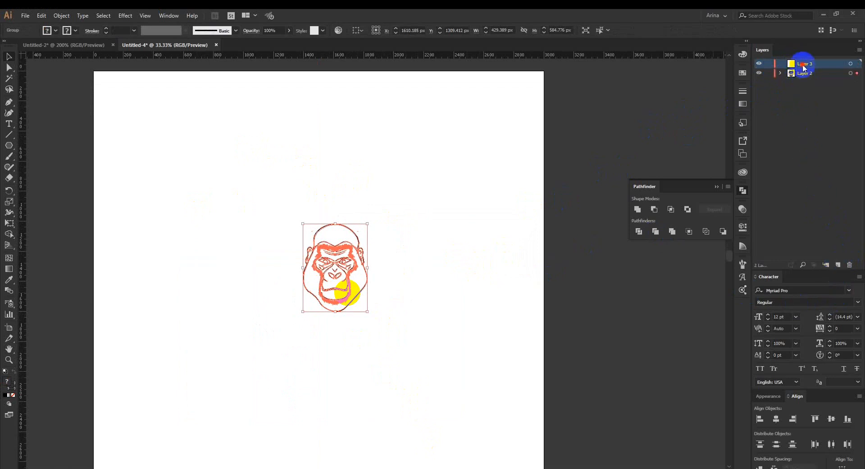
{"action": "left_click_drag", "start_coordinate": [804, 68], "coordinate": [803, 79]}
{"action": "left_click", "coordinate": [769, 64]}
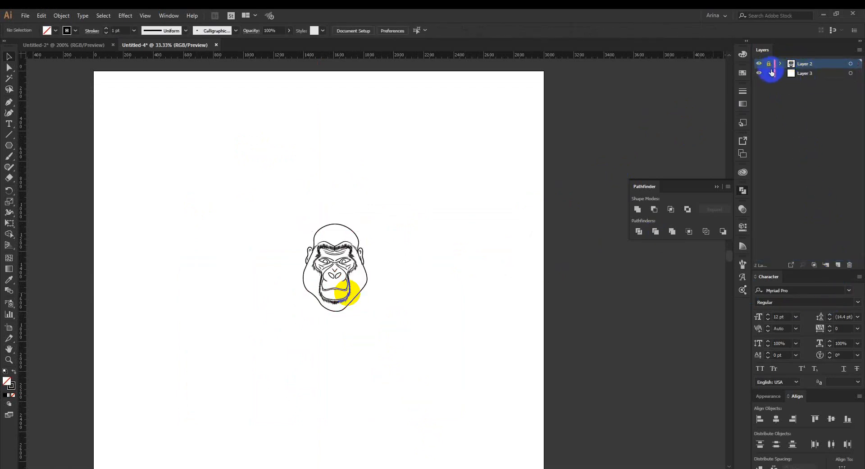
{"action": "left_click", "coordinate": [772, 74]}
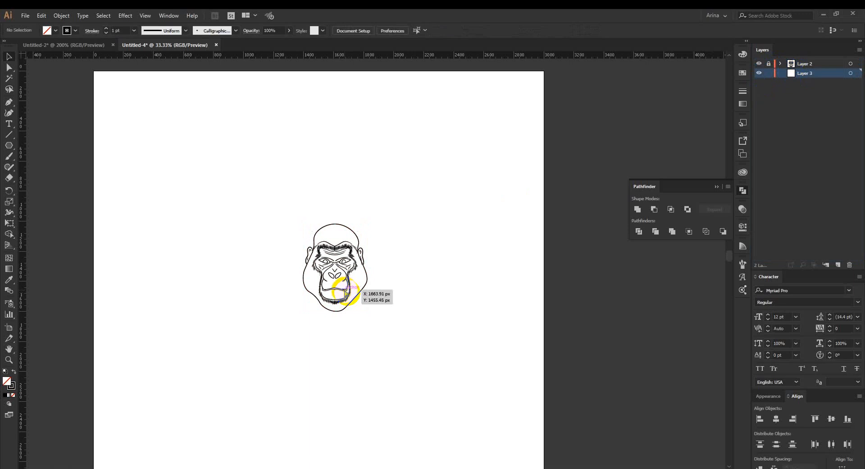
{"action": "left_click_drag", "start_coordinate": [346, 292], "coordinate": [365, 298]}
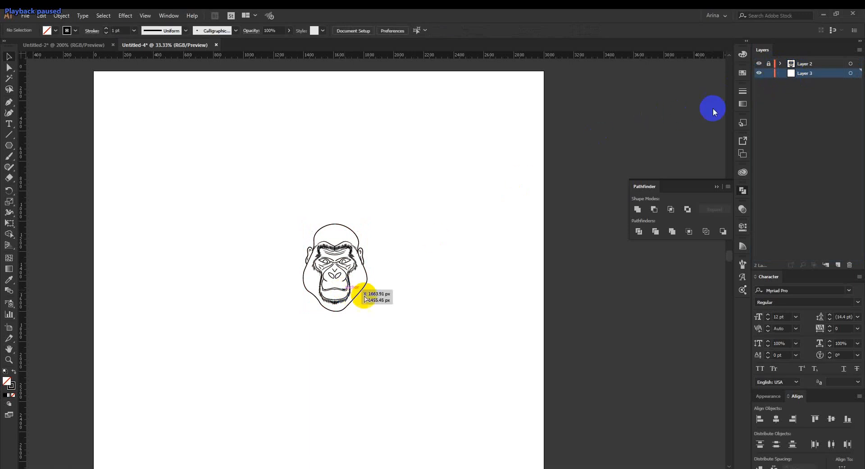
{"action": "left_click", "coordinate": [769, 64]}
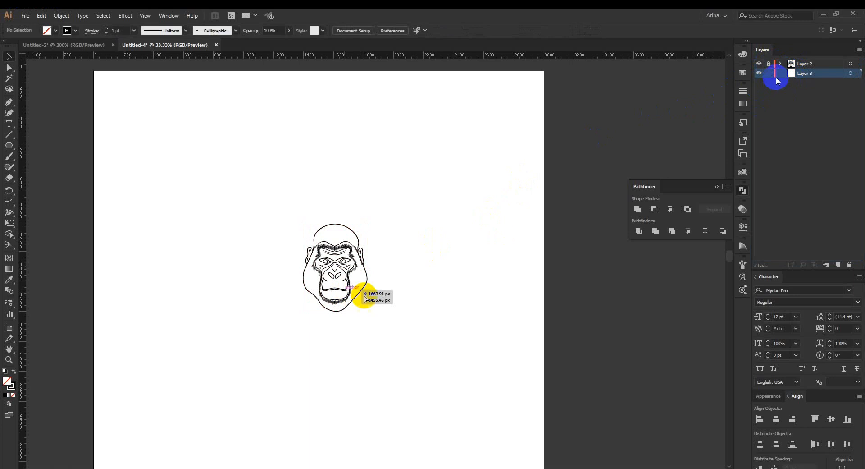
{"action": "key", "text": "space"}
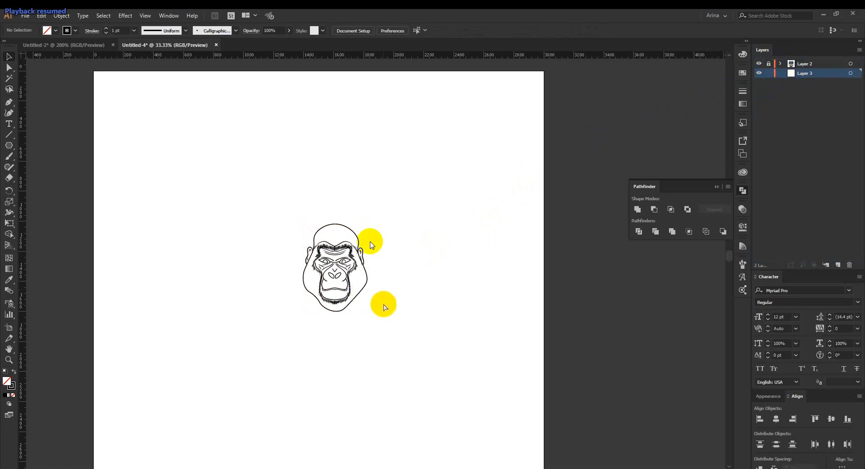
Draw closed Pencil shapes on Layer 3 over the hair area around the face and fill them black without a stroke.
{"action": "key", "text": "Right"}
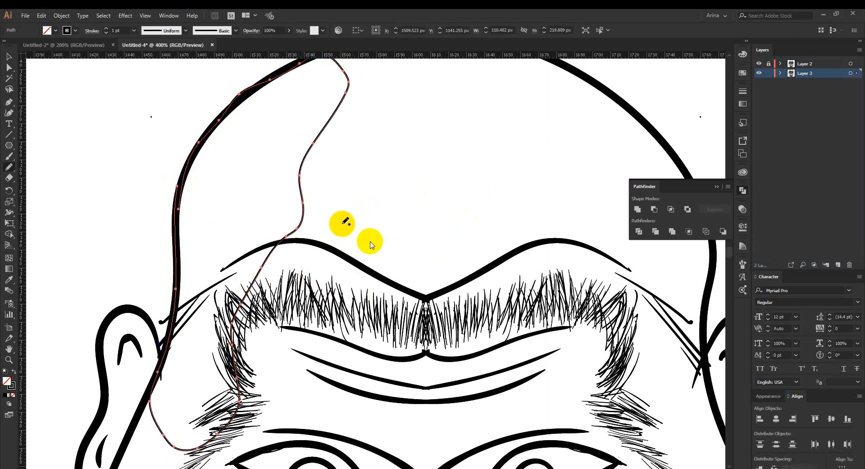
{"action": "key", "text": "shift+x"}
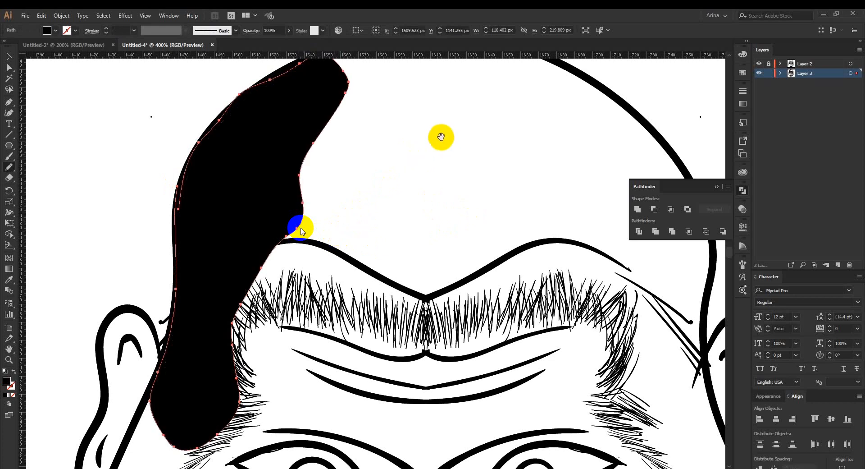
{"action": "key", "text": "Right"}
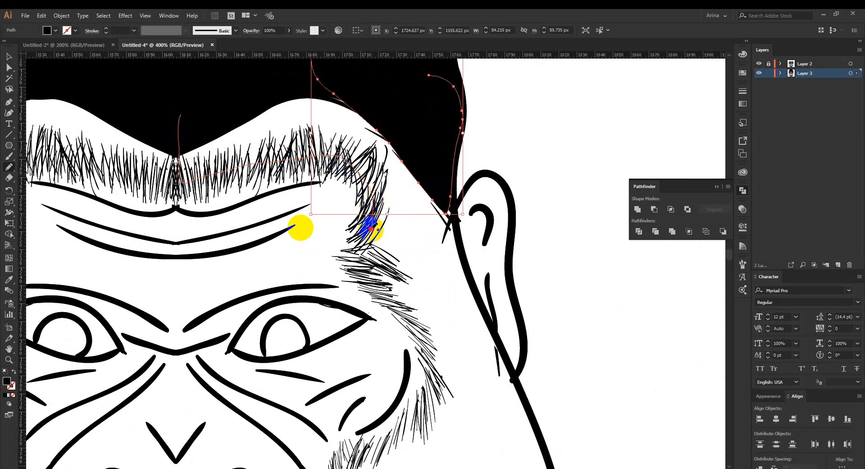
{"action": "key", "text": "Right"}
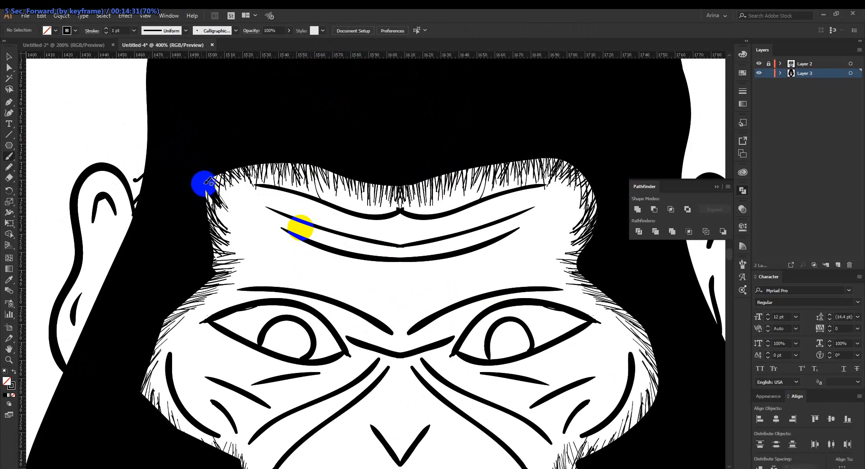
{"action": "key", "text": "space"}
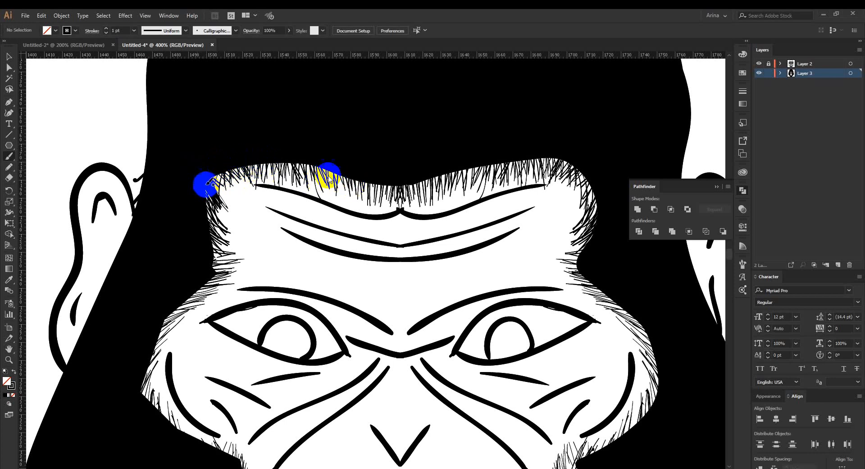
Paint short black calligraphic brush strokes along the forehead hairline and left temple to blend the line-art fur into the black hair.
{"action": "left_click_drag", "start_coordinate": [336, 178], "coordinate": [333, 190]}
{"action": "left_click_drag", "start_coordinate": [206, 185], "coordinate": [226, 219]}
{"action": "left_click_drag", "start_coordinate": [195, 182], "coordinate": [214, 211]}
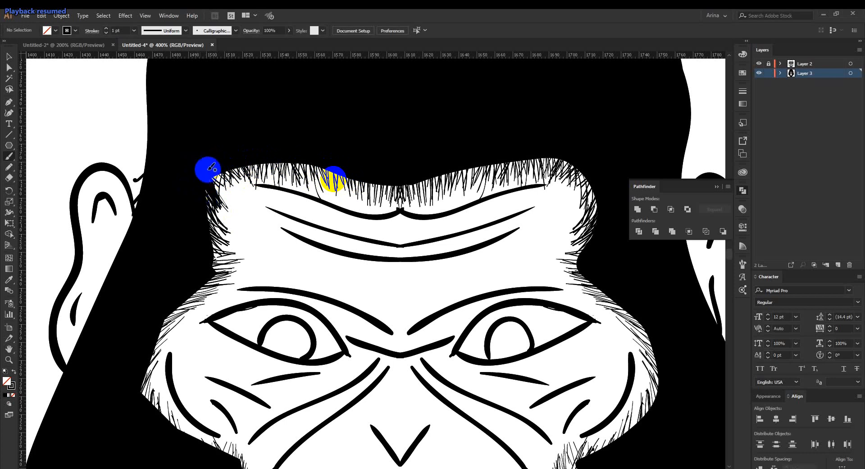
{"action": "mouse_move", "coordinate": [202, 161]}
{"action": "left_mouse_down"}
{"action": "mouse_move", "coordinate": [228, 198]}
{"action": "mouse_move", "coordinate": [226, 209]}
{"action": "mouse_move", "coordinate": [216, 170]}
{"action": "mouse_move", "coordinate": [229, 199]}
{"action": "left_mouse_up"}
{"action": "left_click_drag", "start_coordinate": [218, 155], "coordinate": [232, 240]}
{"action": "left_click_drag", "start_coordinate": [199, 191], "coordinate": [231, 237]}
{"action": "left_click", "coordinate": [195, 201]}
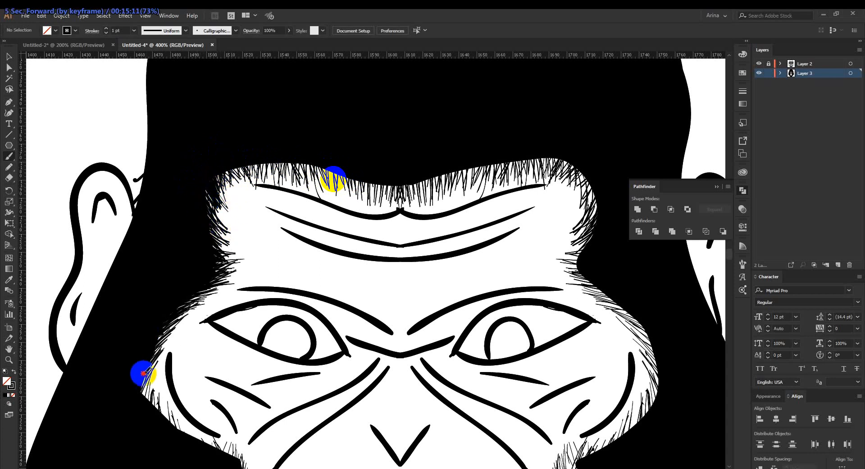
Paint fine fur strokes around the outer edge of the left cheek where the face meets the black hair.
{"action": "mouse_move", "coordinate": [141, 370]}
{"action": "left_mouse_down"}
{"action": "mouse_move", "coordinate": [165, 337]}
{"action": "mouse_move", "coordinate": [161, 360]}
{"action": "left_mouse_up"}
{"action": "left_click_drag", "start_coordinate": [141, 394], "coordinate": [156, 360]}
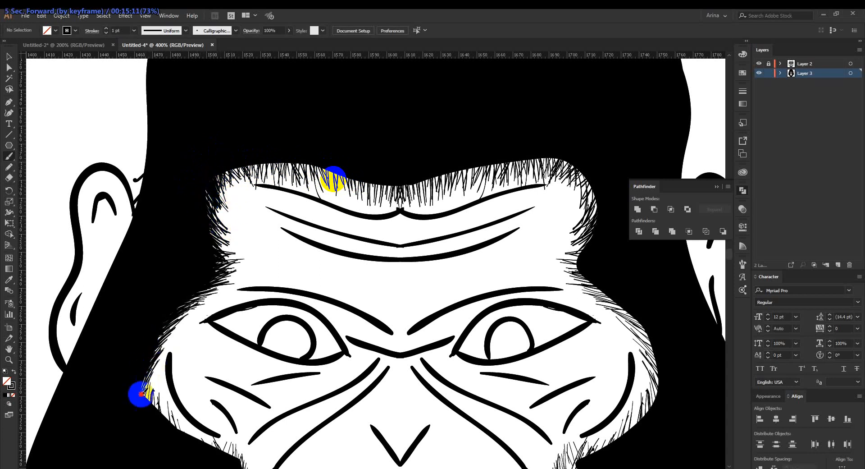
{"action": "left_click_drag", "start_coordinate": [141, 396], "coordinate": [155, 378]}
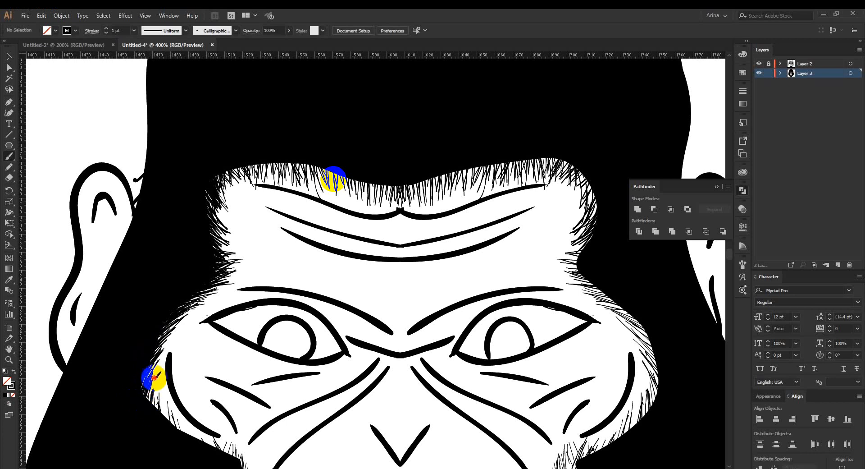
{"action": "left_click_drag", "start_coordinate": [146, 415], "coordinate": [145, 382]}
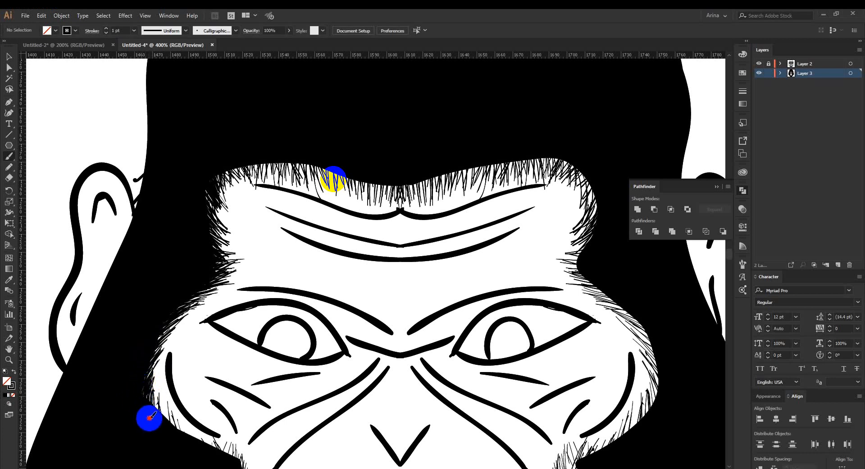
{"action": "left_click_drag", "start_coordinate": [147, 415], "coordinate": [150, 399]}
{"action": "mouse_move", "coordinate": [166, 428]}
{"action": "left_mouse_down"}
{"action": "mouse_move", "coordinate": [163, 403]}
{"action": "mouse_move", "coordinate": [179, 437]}
{"action": "mouse_move", "coordinate": [170, 408]}
{"action": "mouse_move", "coordinate": [179, 427]}
{"action": "left_mouse_up"}
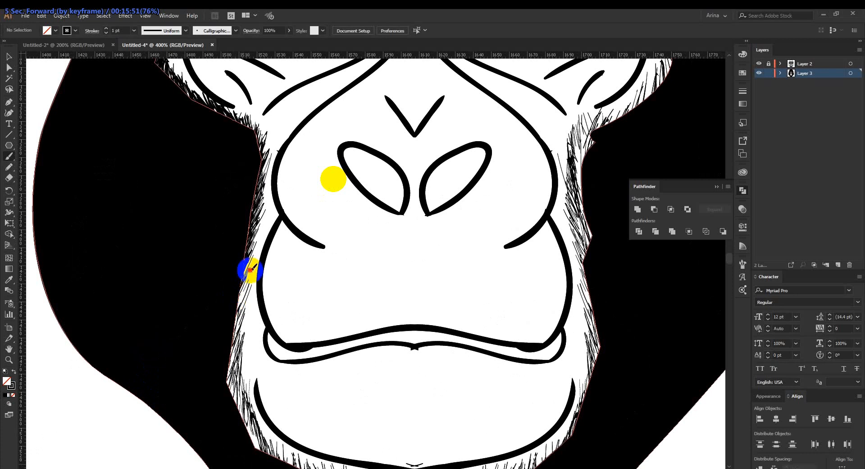
Continue the short fur strokes down the left side of the muzzle and along the chin's lower edge.
{"action": "mouse_move", "coordinate": [250, 270]}
{"action": "left_mouse_down"}
{"action": "mouse_move", "coordinate": [232, 336]}
{"action": "mouse_move", "coordinate": [247, 267]}
{"action": "left_mouse_up"}
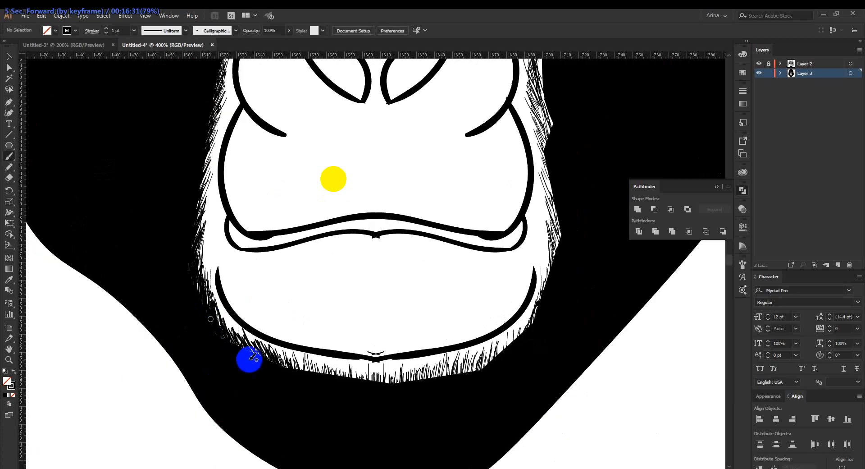
{"action": "mouse_move", "coordinate": [247, 358]}
{"action": "left_mouse_down"}
{"action": "mouse_move", "coordinate": [300, 368]}
{"action": "mouse_move", "coordinate": [280, 357]}
{"action": "mouse_move", "coordinate": [297, 377]}
{"action": "mouse_move", "coordinate": [282, 364]}
{"action": "mouse_move", "coordinate": [295, 371]}
{"action": "mouse_move", "coordinate": [288, 353]}
{"action": "mouse_move", "coordinate": [305, 376]}
{"action": "left_mouse_up"}
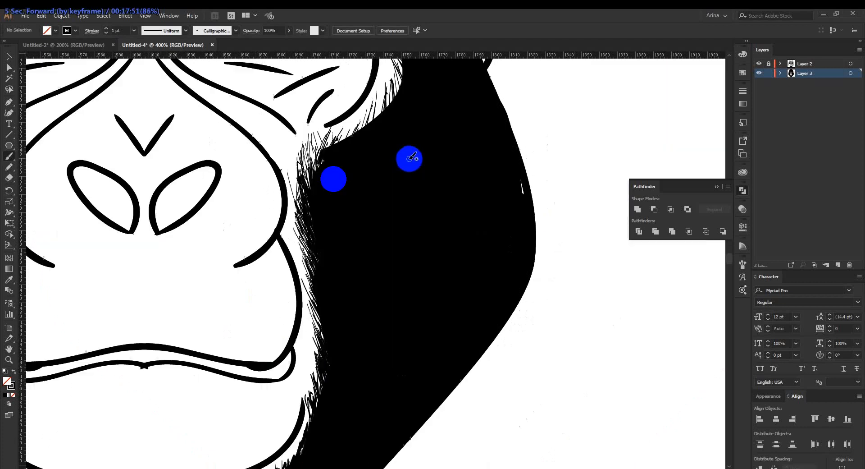
{"action": "mouse_move", "coordinate": [363, 365]}
{"action": "left_mouse_down"}
{"action": "mouse_move", "coordinate": [316, 379]}
{"action": "mouse_move", "coordinate": [324, 399]}
{"action": "mouse_move", "coordinate": [316, 382]}
{"action": "mouse_move", "coordinate": [320, 376]}
{"action": "mouse_move", "coordinate": [329, 384]}
{"action": "mouse_move", "coordinate": [320, 404]}
{"action": "left_mouse_up"}
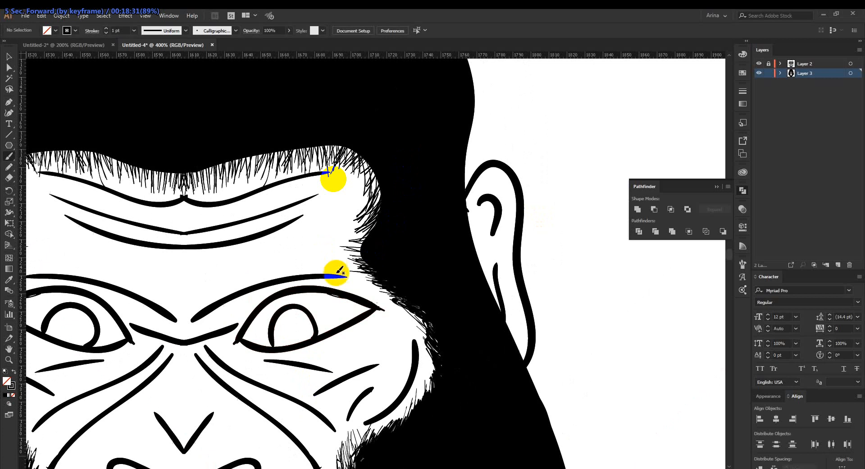
Paint matching fur strokes along the right brow edge and temple up to the forehead's right corner.
{"action": "mouse_move", "coordinate": [339, 271]}
{"action": "left_mouse_down"}
{"action": "mouse_move", "coordinate": [344, 225]}
{"action": "mouse_move", "coordinate": [368, 242]}
{"action": "mouse_move", "coordinate": [367, 258]}
{"action": "mouse_move", "coordinate": [352, 256]}
{"action": "mouse_move", "coordinate": [377, 272]}
{"action": "mouse_move", "coordinate": [354, 258]}
{"action": "mouse_move", "coordinate": [374, 265]}
{"action": "mouse_move", "coordinate": [352, 240]}
{"action": "mouse_move", "coordinate": [377, 230]}
{"action": "mouse_move", "coordinate": [360, 256]}
{"action": "mouse_move", "coordinate": [375, 231]}
{"action": "mouse_move", "coordinate": [343, 260]}
{"action": "left_mouse_up"}
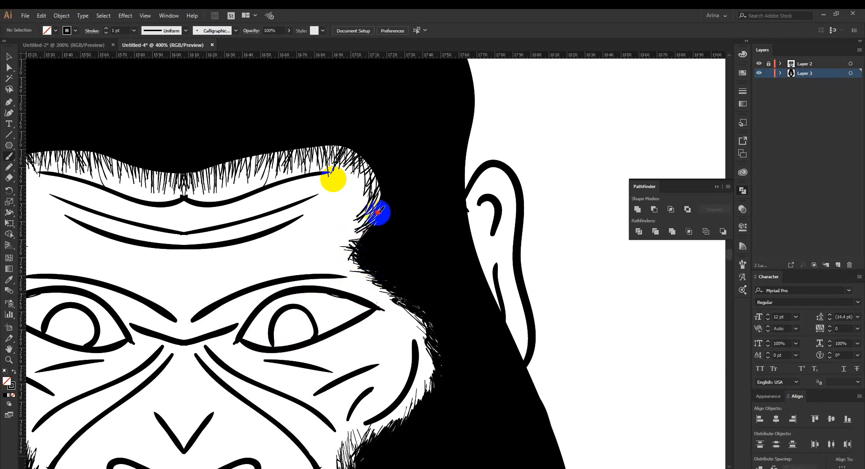
{"action": "left_click_drag", "start_coordinate": [377, 226], "coordinate": [362, 242]}
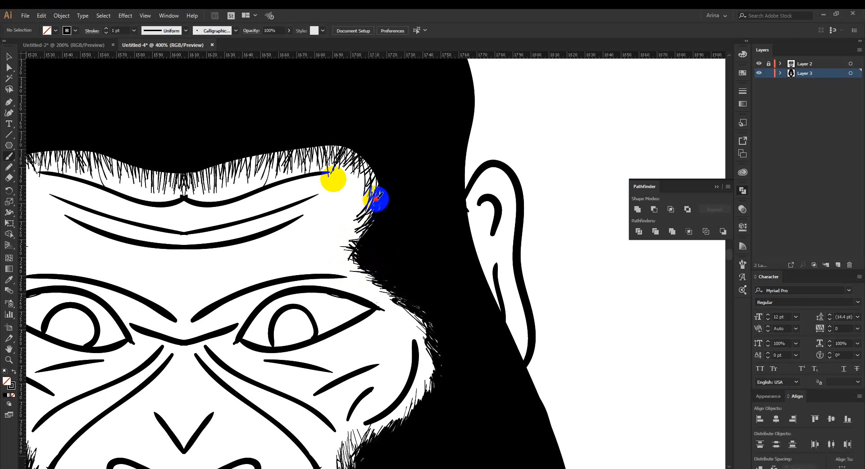
{"action": "mouse_move", "coordinate": [378, 176]}
{"action": "left_mouse_down"}
{"action": "mouse_move", "coordinate": [372, 194]}
{"action": "mouse_move", "coordinate": [369, 162]}
{"action": "left_mouse_up"}
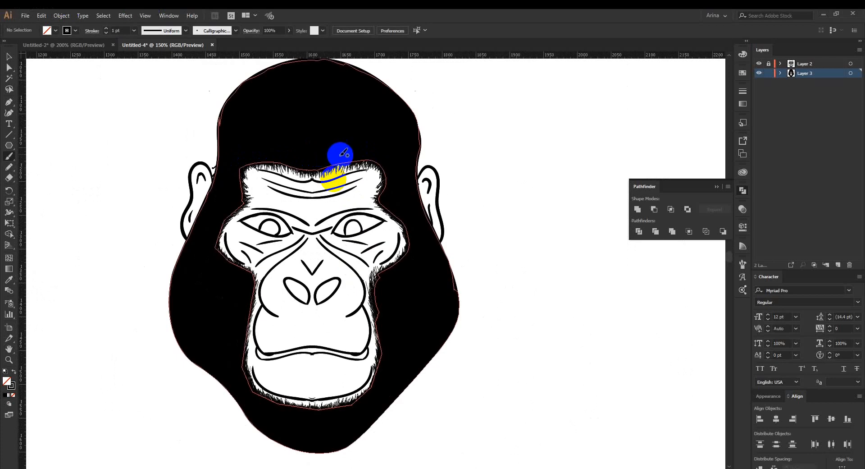
Erase the stray line ends between the left ear and the head in the line art.
{"action": "left_click", "coordinate": [466, 131], "text": "ctrl"}
{"action": "scroll", "coordinate": [464, 130], "scroll_direction": "down", "scroll_amount": 1}
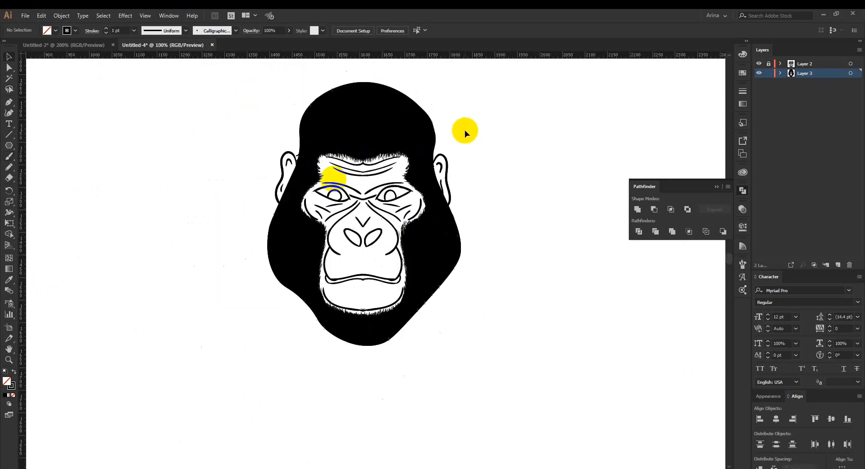
{"action": "scroll", "coordinate": [464, 130], "scroll_direction": "up", "scroll_amount": 1}
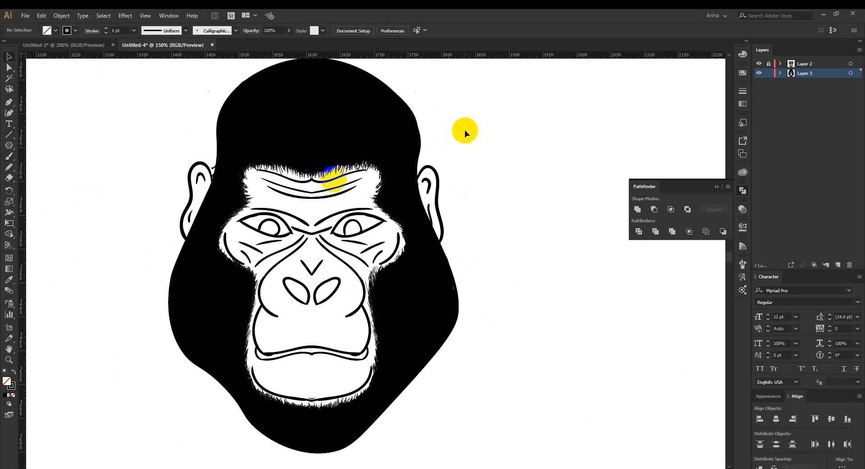
{"action": "left_click", "coordinate": [407, 195]}
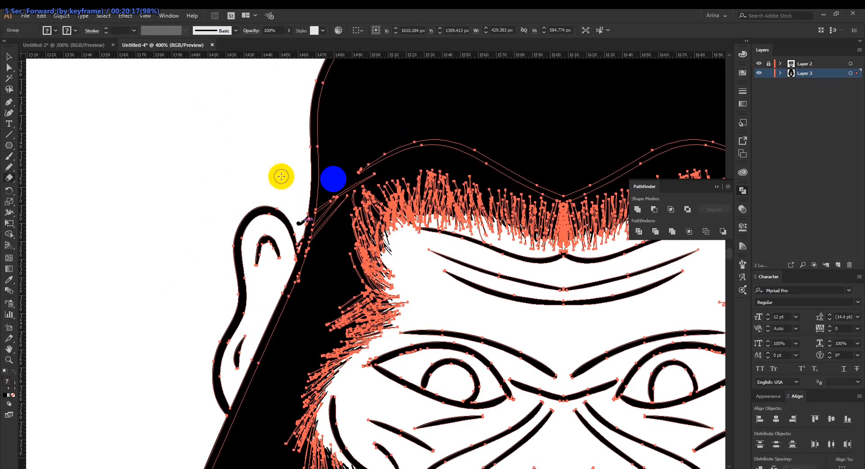
{"action": "left_click", "coordinate": [281, 175]}
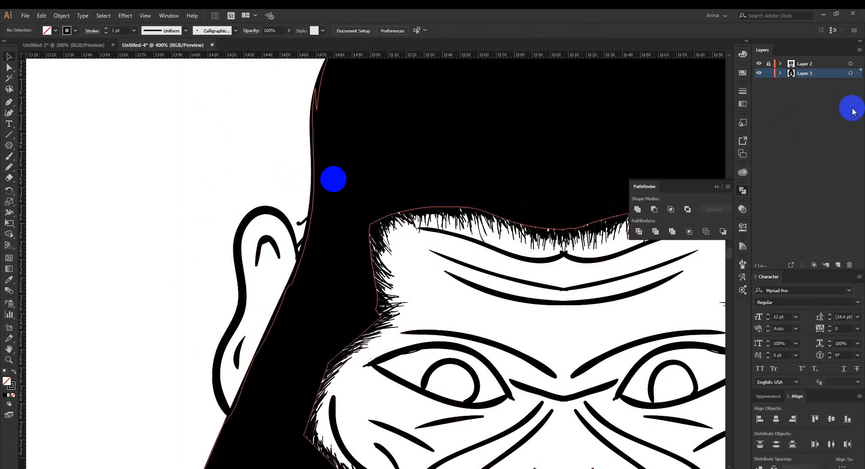
{"action": "left_click_drag", "start_coordinate": [295, 210], "coordinate": [299, 224]}
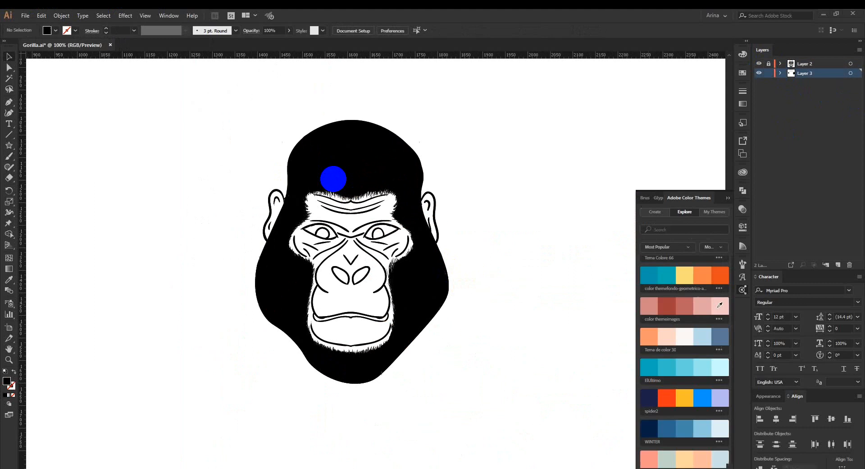
Draw pointed black hair tufts with the Pen tool on the head's upper side, the outer cheeks and the chin.
{"action": "left_click", "coordinate": [742, 290]}
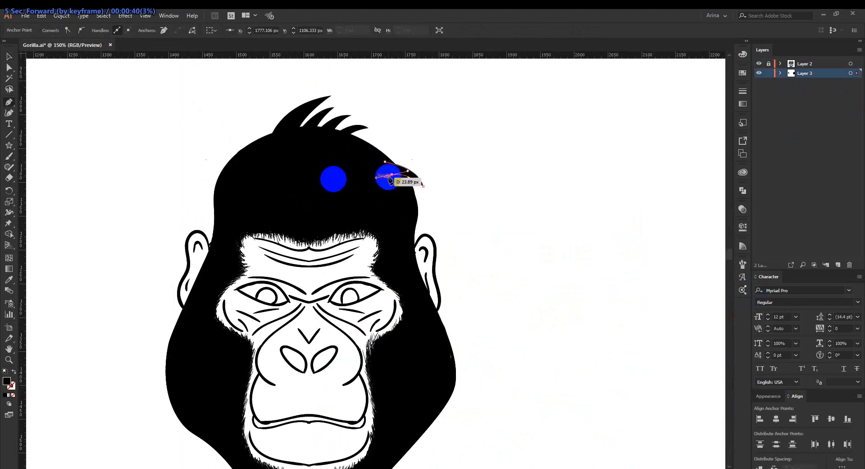
{"action": "mouse_move", "coordinate": [393, 175]}
{"action": "left_mouse_down"}
{"action": "mouse_move", "coordinate": [426, 204]}
{"action": "mouse_move", "coordinate": [384, 184]}
{"action": "left_mouse_up"}
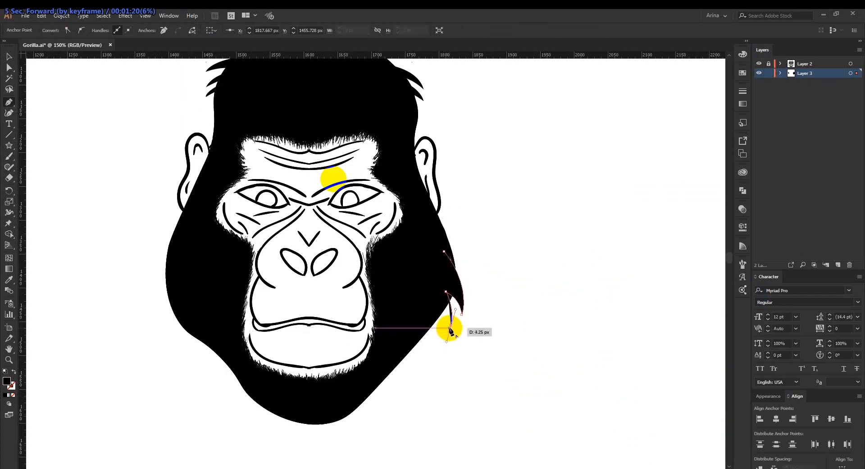
{"action": "left_click_drag", "start_coordinate": [449, 328], "coordinate": [452, 325]}
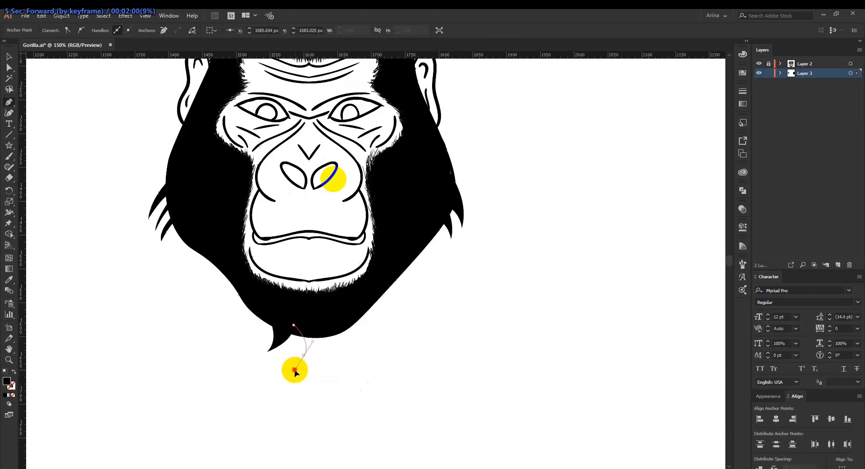
{"action": "left_click_drag", "start_coordinate": [290, 366], "coordinate": [310, 367]}
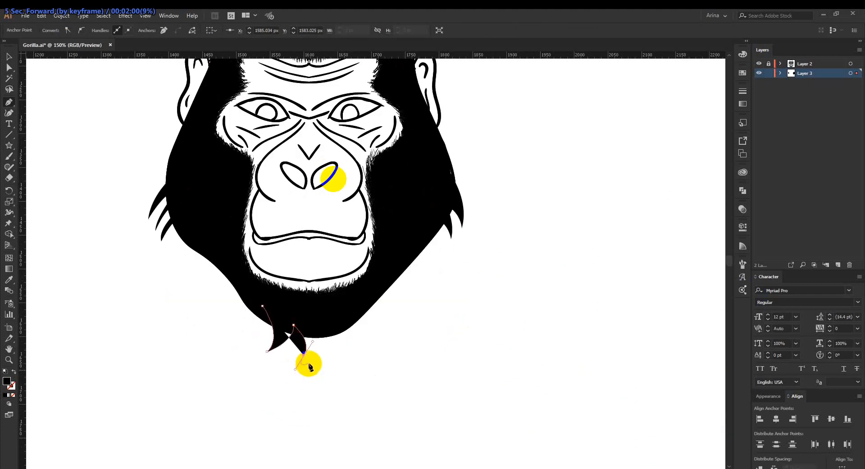
{"action": "left_click", "coordinate": [304, 355]}
{"action": "left_click_drag", "start_coordinate": [313, 326], "coordinate": [288, 309]}
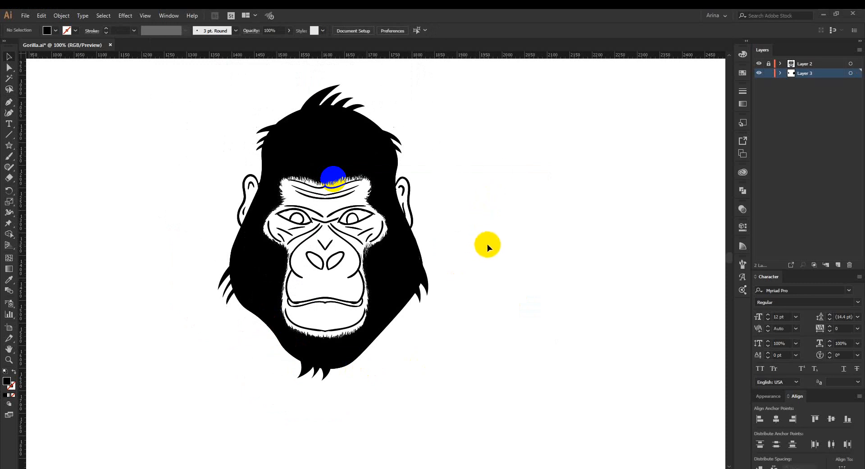
Create a new calligraphic brush with a size of 3 pt controlled by Pressure and a variation of 5 pt.
{"action": "left_click", "coordinate": [235, 31]}
{"action": "left_click", "coordinate": [214, 100]}
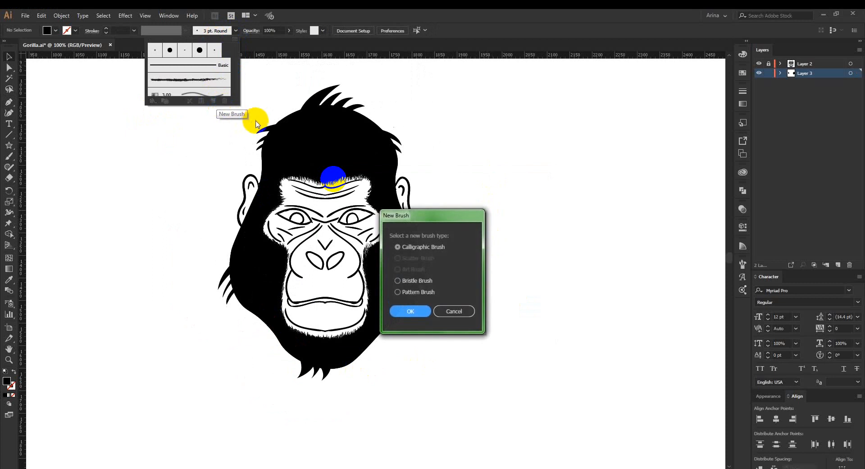
{"action": "left_click", "coordinate": [412, 311]}
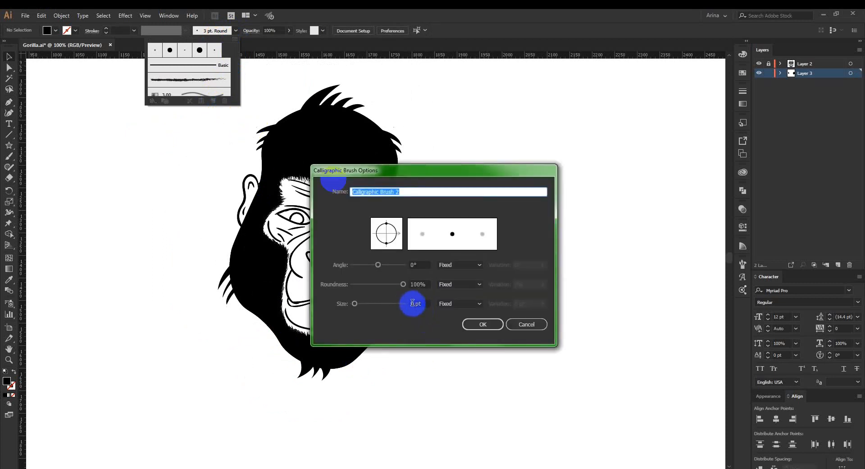
{"action": "left_click", "coordinate": [412, 302]}
{"action": "left_click", "coordinate": [450, 303]}
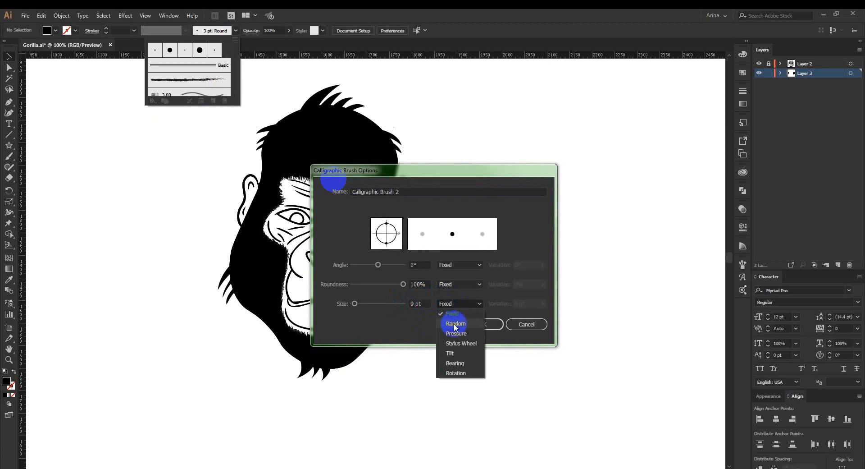
{"action": "left_click", "coordinate": [451, 331]}
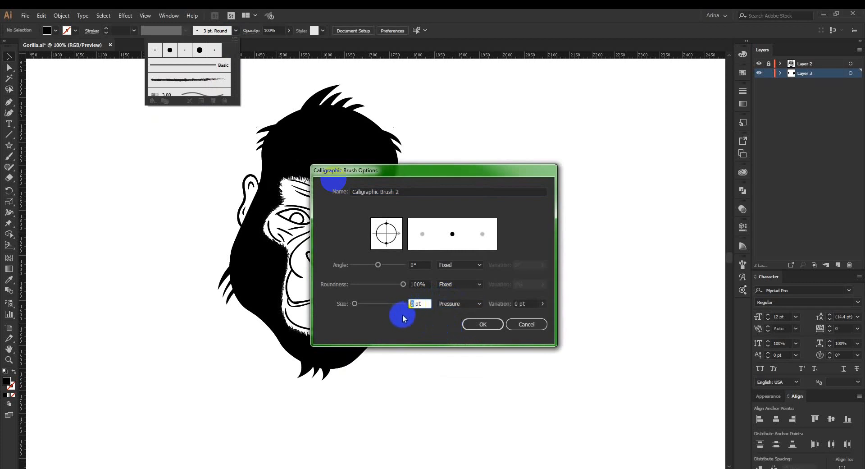
{"action": "type", "text": "3"}
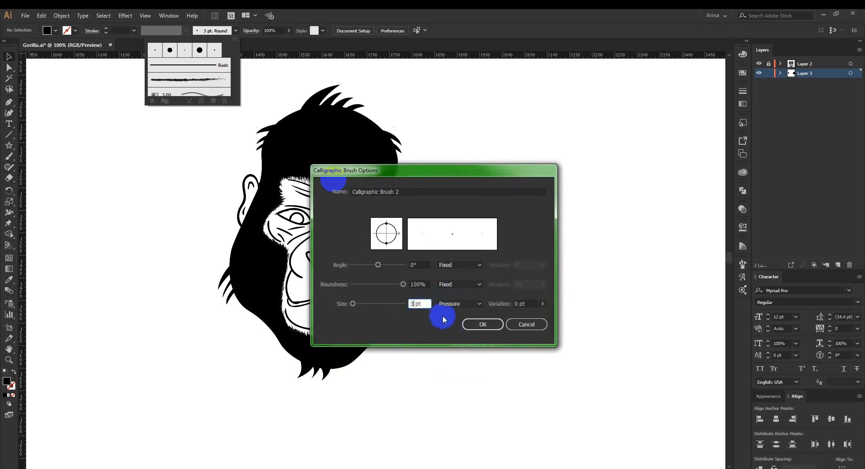
{"action": "left_click", "coordinate": [518, 303]}
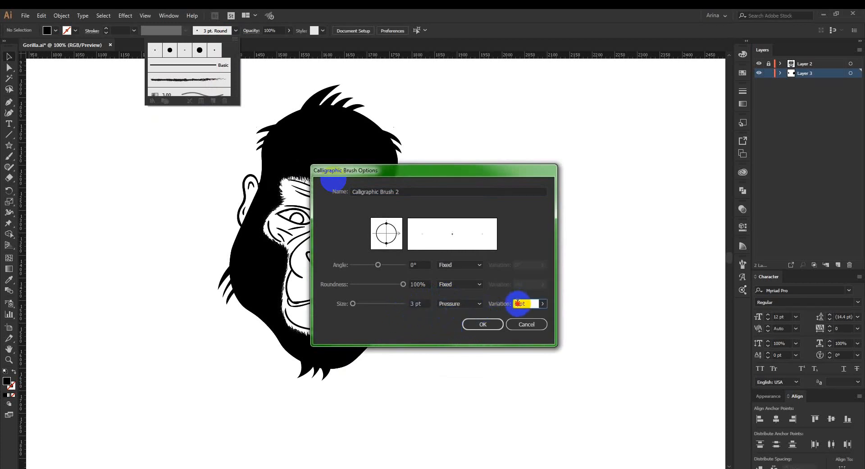
{"action": "type", "text": "5"}
{"action": "left_click", "coordinate": [483, 324]}
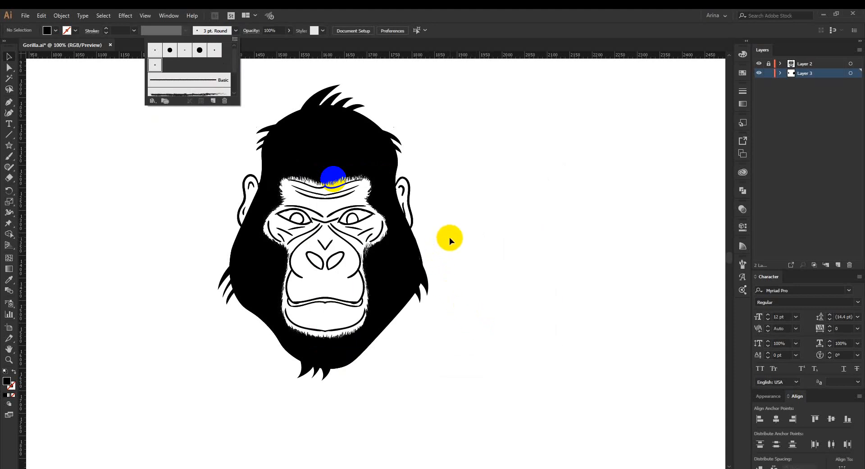
Paint a horizontal band of dense, short slanted fur strokes in the empty area beside the gorilla head.
{"action": "key", "text": "b"}
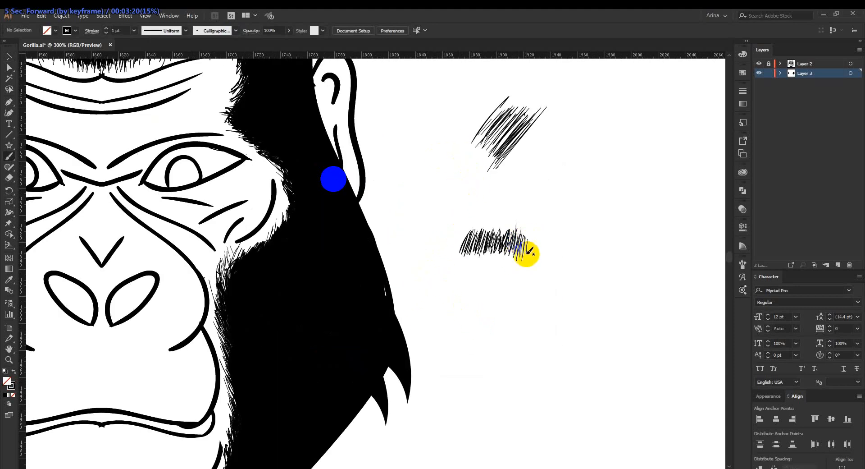
{"action": "mouse_move", "coordinate": [521, 245]}
{"action": "left_mouse_down"}
{"action": "mouse_move", "coordinate": [526, 260]}
{"action": "mouse_move", "coordinate": [527, 235]}
{"action": "mouse_move", "coordinate": [527, 253]}
{"action": "left_mouse_up"}
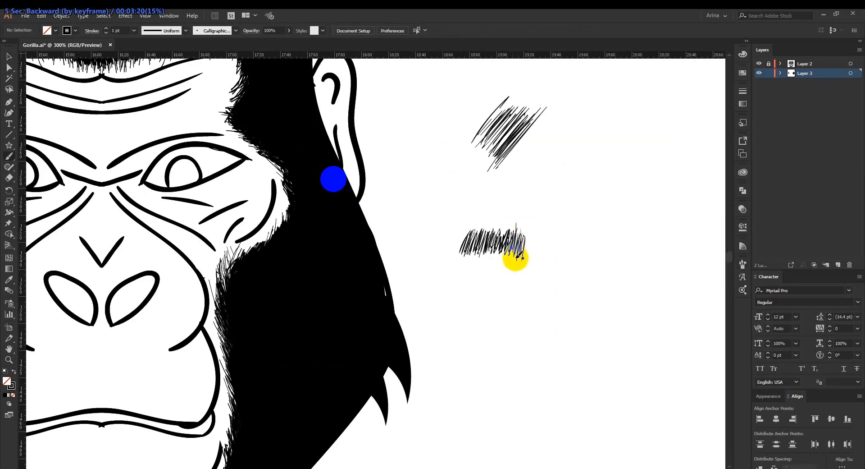
{"action": "mouse_move", "coordinate": [513, 256]}
{"action": "left_mouse_down"}
{"action": "mouse_move", "coordinate": [530, 250]}
{"action": "mouse_move", "coordinate": [527, 263]}
{"action": "mouse_move", "coordinate": [532, 235]}
{"action": "mouse_move", "coordinate": [533, 257]}
{"action": "mouse_move", "coordinate": [536, 234]}
{"action": "mouse_move", "coordinate": [534, 260]}
{"action": "mouse_move", "coordinate": [481, 255]}
{"action": "mouse_move", "coordinate": [462, 240]}
{"action": "mouse_move", "coordinate": [468, 235]}
{"action": "mouse_move", "coordinate": [467, 253]}
{"action": "mouse_move", "coordinate": [464, 231]}
{"action": "mouse_move", "coordinate": [457, 251]}
{"action": "mouse_move", "coordinate": [456, 234]}
{"action": "mouse_move", "coordinate": [457, 265]}
{"action": "left_mouse_up"}
Group the horizontal band of fur strokes and create an art brush from it, stretched to fit the stroke length.
{"action": "left_click_drag", "start_coordinate": [436, 208], "coordinate": [564, 279]}
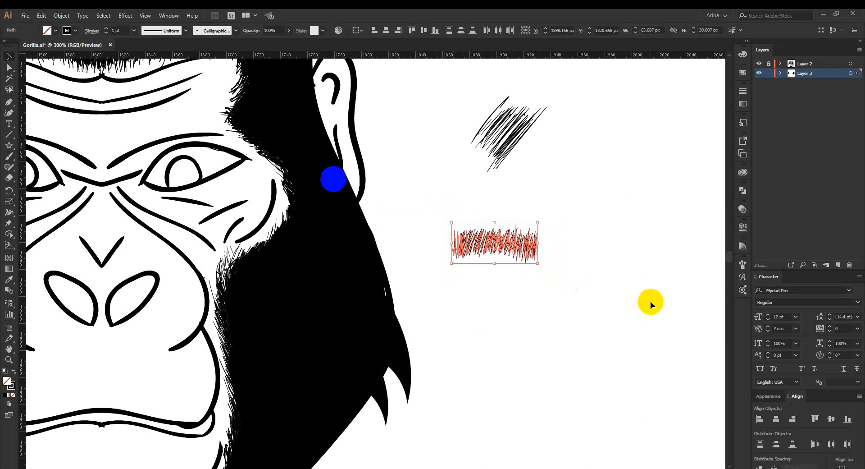
{"action": "key", "text": "ctrl+g"}
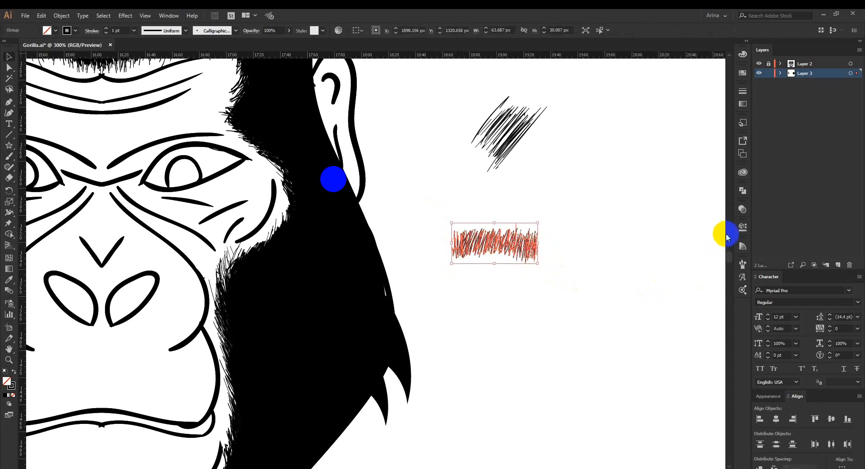
{"action": "left_click", "coordinate": [742, 264]}
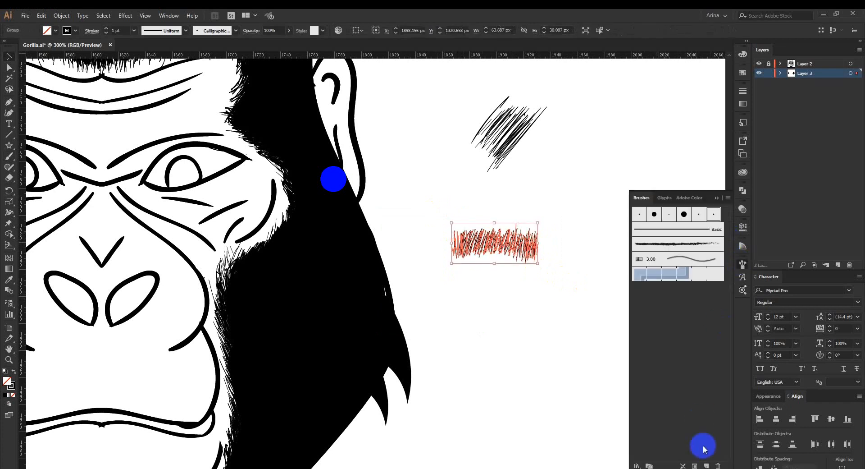
{"action": "left_click", "coordinate": [707, 464]}
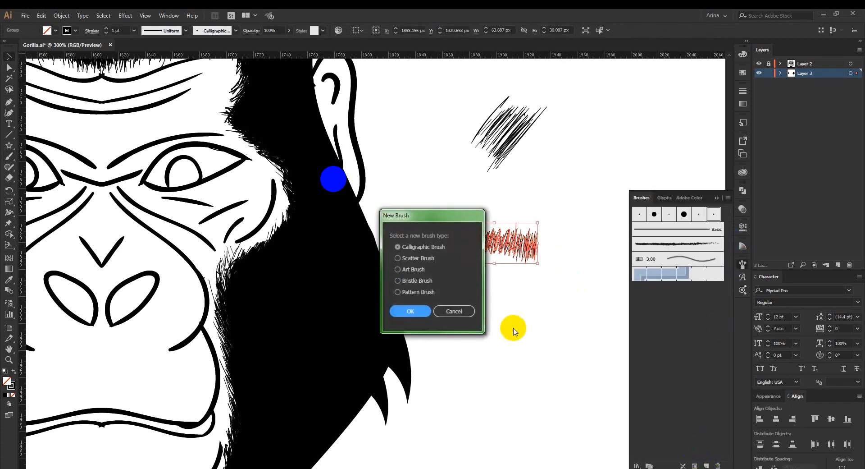
{"action": "left_click", "coordinate": [405, 270]}
{"action": "left_click", "coordinate": [405, 311]}
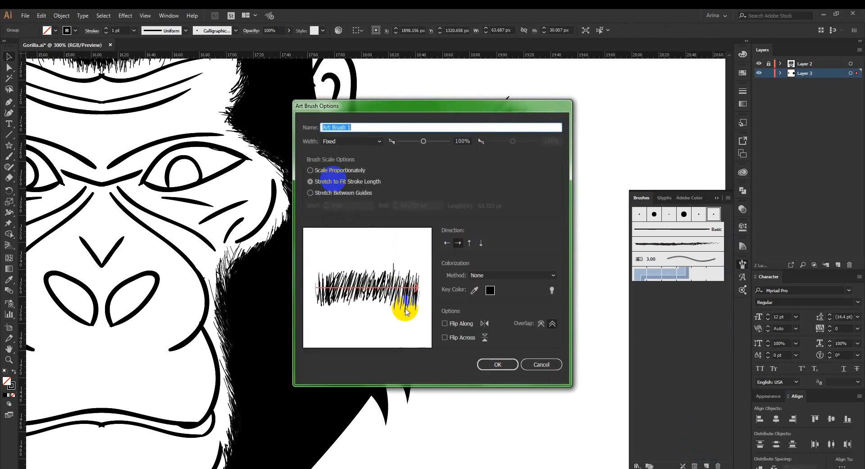
{"action": "left_click", "coordinate": [498, 364]}
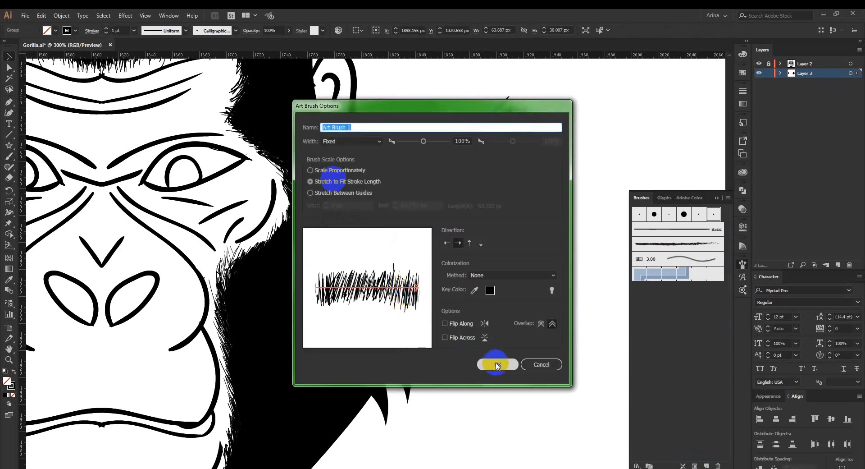
Save the new art brush with a fixed 100% width, stretched to fit the stroke length and without colorization.
{"action": "left_click", "coordinate": [497, 365]}
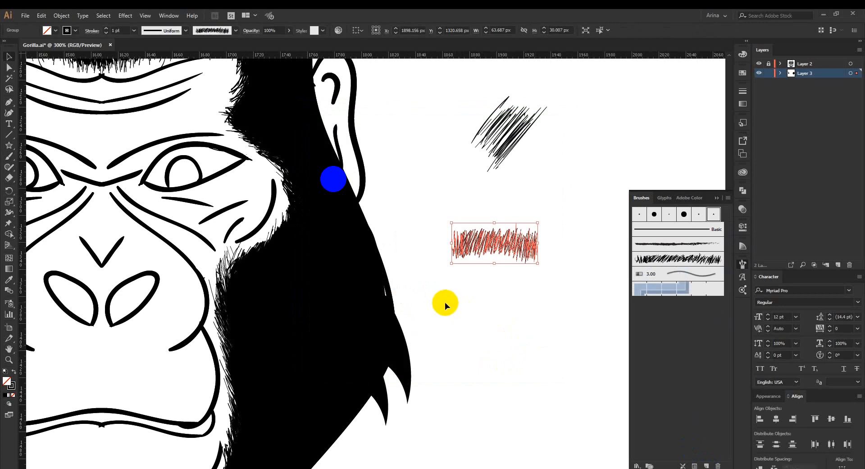
{"action": "scroll", "coordinate": [445, 302], "scroll_direction": "up", "scroll_amount": 2}
{"action": "key", "text": "space"}
{"action": "left_click_drag", "start_coordinate": [396, 259], "coordinate": [454, 391]}
{"action": "left_click_drag", "start_coordinate": [425, 217], "coordinate": [485, 341]}
{"action": "left_click_drag", "start_coordinate": [436, 228], "coordinate": [469, 273]}
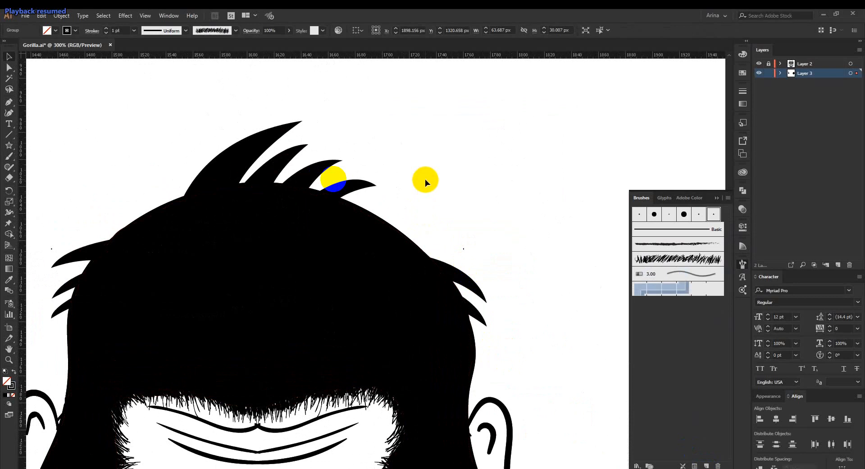
{"action": "key", "text": "b"}
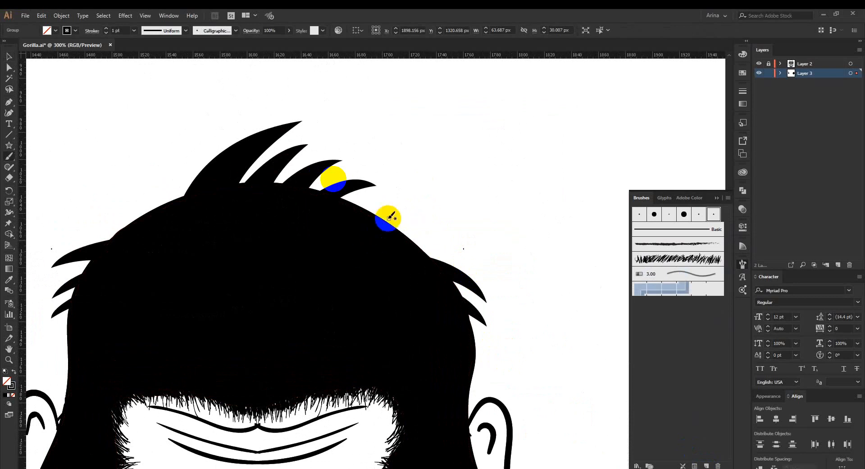
{"action": "mouse_move", "coordinate": [334, 201]}
{"action": "left_mouse_down"}
{"action": "mouse_move", "coordinate": [373, 209]}
{"action": "mouse_move", "coordinate": [432, 242]}
{"action": "left_mouse_up"}
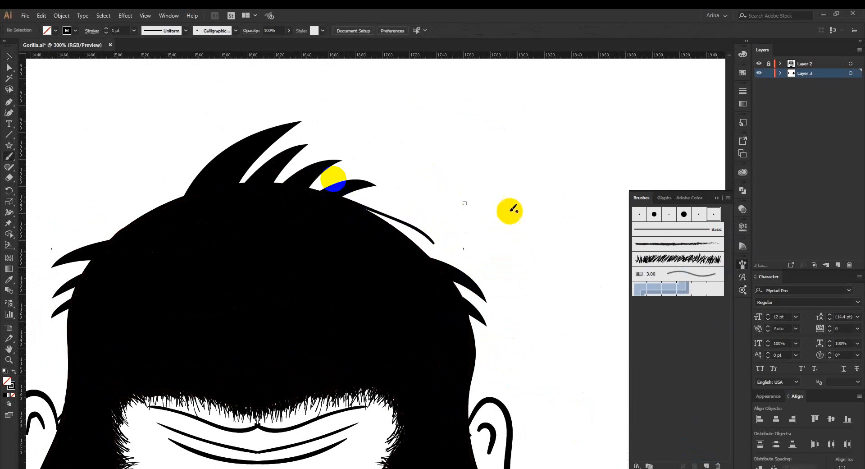
{"action": "key", "text": "ctrl+z"}
Paint fur with the new art brush along the head's upper outline, from the top hair tufts down to the side tufts.
{"action": "left_click", "coordinate": [646, 259]}
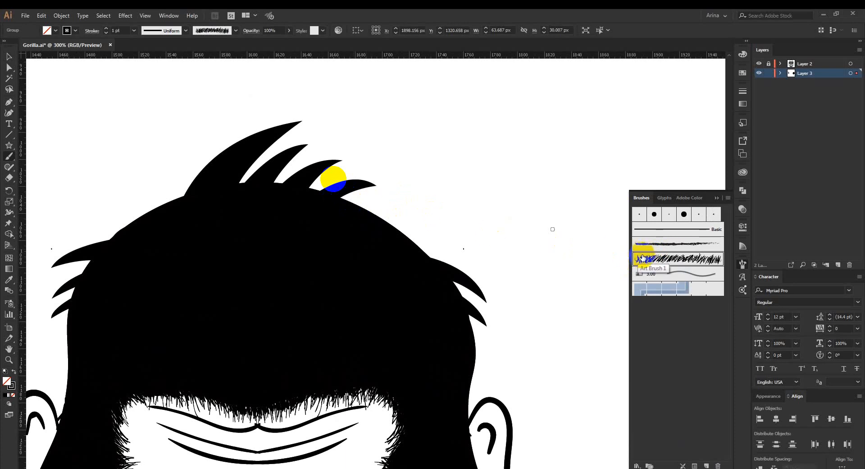
{"action": "mouse_move", "coordinate": [338, 196]}
{"action": "left_mouse_down"}
{"action": "mouse_move", "coordinate": [409, 227]}
{"action": "mouse_move", "coordinate": [453, 261]}
{"action": "left_mouse_up"}
{"action": "key", "text": "ctrl+z"}
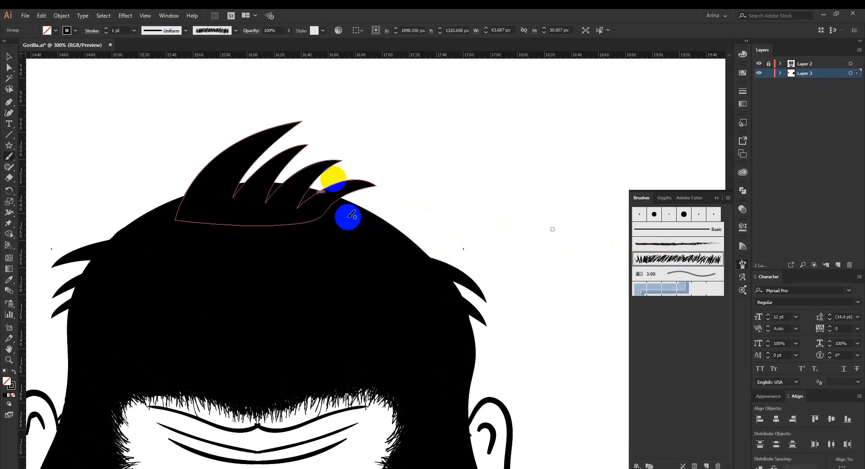
{"action": "left_click_drag", "start_coordinate": [340, 197], "coordinate": [436, 253]}
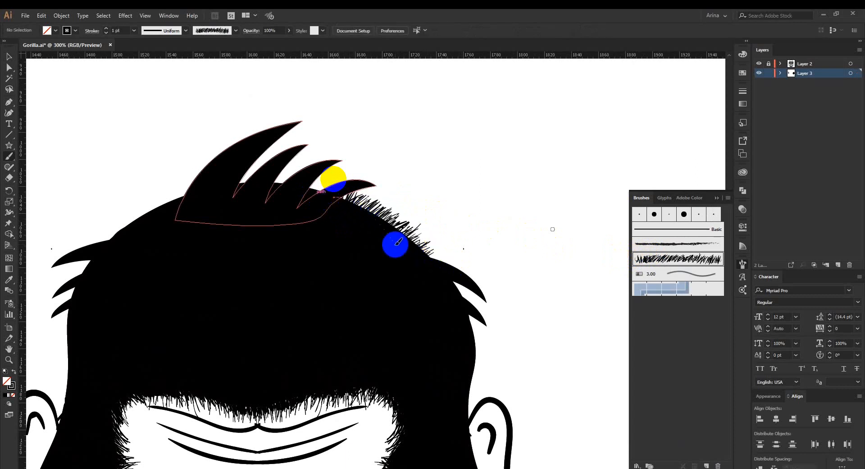
{"action": "mouse_move", "coordinate": [342, 199]}
{"action": "left_mouse_down"}
{"action": "mouse_move", "coordinate": [472, 282]}
{"action": "mouse_move", "coordinate": [459, 271]}
{"action": "mouse_move", "coordinate": [483, 301]}
{"action": "mouse_move", "coordinate": [444, 281]}
{"action": "mouse_move", "coordinate": [483, 323]}
{"action": "left_mouse_up"}
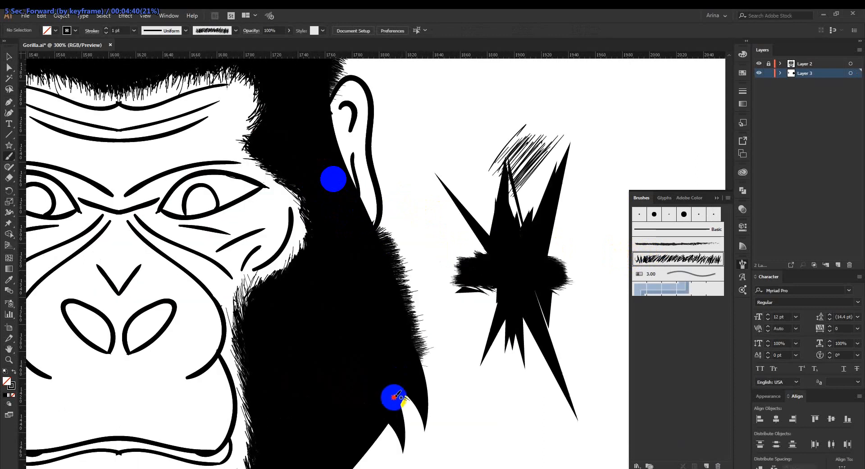
Continue the fur edge with the art brush along the cheeks, jaw, chin and sides of the head, and between the top tufts.
{"action": "left_click_drag", "start_coordinate": [398, 395], "coordinate": [370, 441]}
{"action": "left_click_drag", "start_coordinate": [374, 407], "coordinate": [439, 333]}
{"action": "mouse_move", "coordinate": [407, 380]}
{"action": "left_mouse_down"}
{"action": "mouse_move", "coordinate": [441, 320]}
{"action": "mouse_move", "coordinate": [476, 303]}
{"action": "left_mouse_up"}
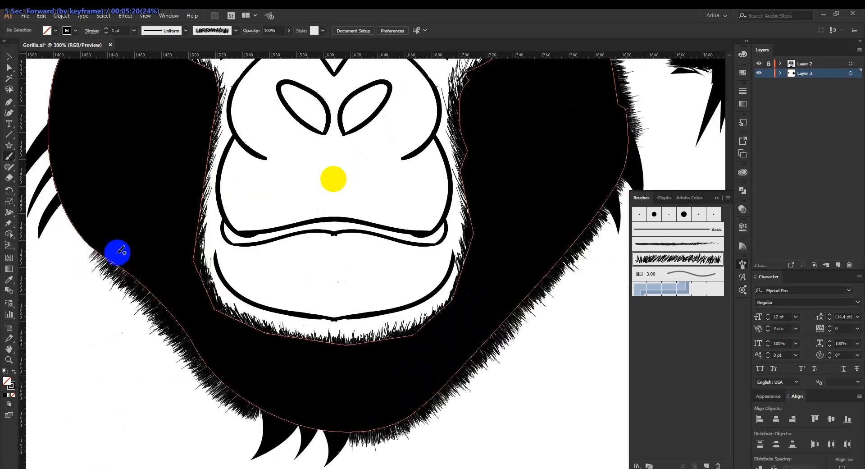
{"action": "mouse_move", "coordinate": [118, 251]}
{"action": "left_mouse_down"}
{"action": "mouse_move", "coordinate": [139, 277]}
{"action": "mouse_move", "coordinate": [66, 218]}
{"action": "mouse_move", "coordinate": [88, 210]}
{"action": "mouse_move", "coordinate": [122, 175]}
{"action": "mouse_move", "coordinate": [107, 225]}
{"action": "mouse_move", "coordinate": [84, 189]}
{"action": "mouse_move", "coordinate": [191, 306]}
{"action": "mouse_move", "coordinate": [145, 264]}
{"action": "mouse_move", "coordinate": [173, 342]}
{"action": "mouse_move", "coordinate": [147, 322]}
{"action": "mouse_move", "coordinate": [174, 345]}
{"action": "left_mouse_up"}
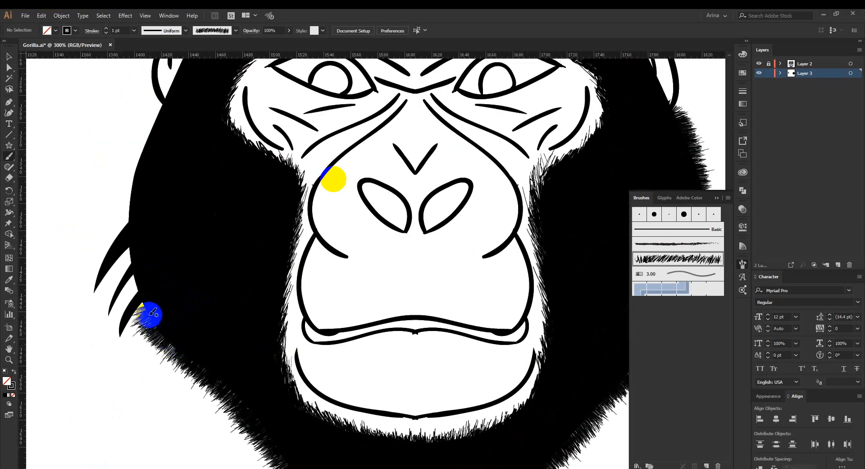
{"action": "left_click_drag", "start_coordinate": [153, 312], "coordinate": [144, 293]}
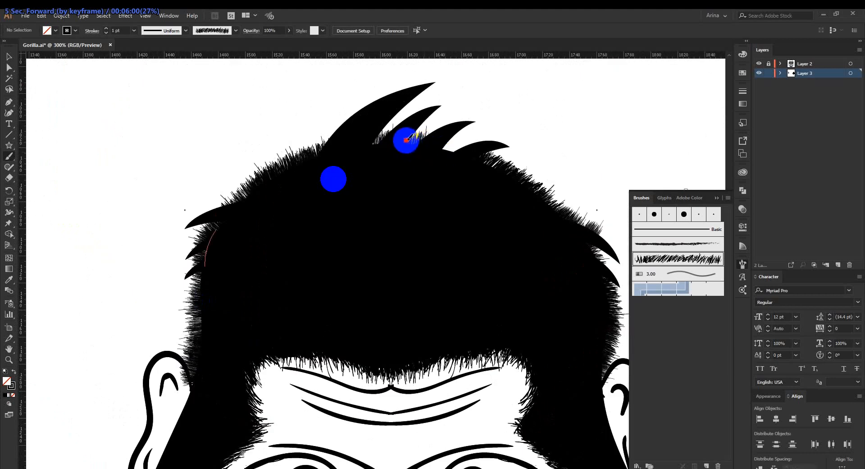
{"action": "mouse_move", "coordinate": [405, 139]}
{"action": "left_mouse_down"}
{"action": "mouse_move", "coordinate": [463, 154]}
{"action": "mouse_move", "coordinate": [430, 145]}
{"action": "mouse_move", "coordinate": [483, 169]}
{"action": "mouse_move", "coordinate": [464, 161]}
{"action": "mouse_move", "coordinate": [471, 165]}
{"action": "mouse_move", "coordinate": [453, 172]}
{"action": "left_mouse_up"}
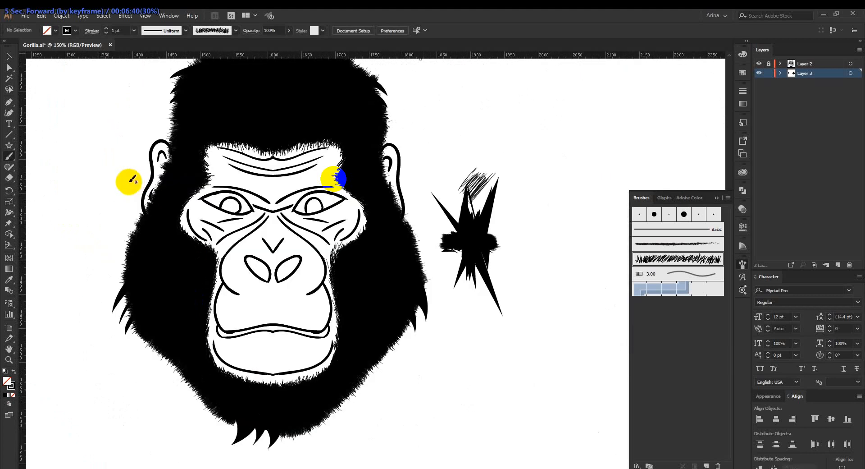
Paint furry eyebrows over the brow lines above both eyes with the art brush at a 0.25 pt stroke weight.
{"action": "scroll", "coordinate": [140, 203], "scroll_direction": "up", "scroll_amount": 5}
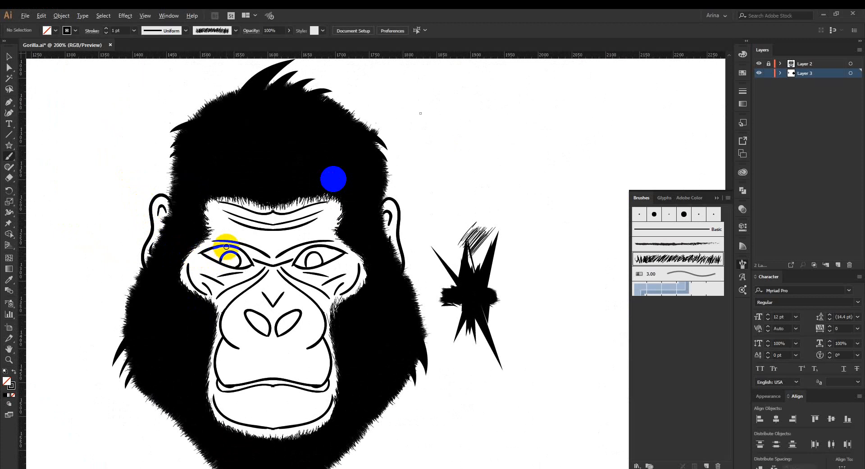
{"action": "scroll", "coordinate": [226, 249], "scroll_direction": "up", "scroll_amount": 2}
{"action": "scroll", "coordinate": [230, 241], "scroll_direction": "up", "scroll_amount": 1}
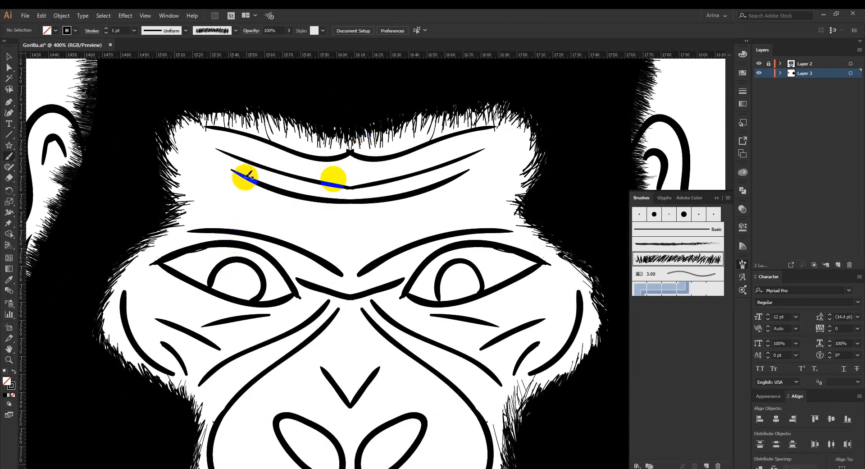
{"action": "mouse_move", "coordinate": [186, 231]}
{"action": "left_mouse_down"}
{"action": "mouse_move", "coordinate": [237, 232]}
{"action": "mouse_move", "coordinate": [209, 227]}
{"action": "left_mouse_up"}
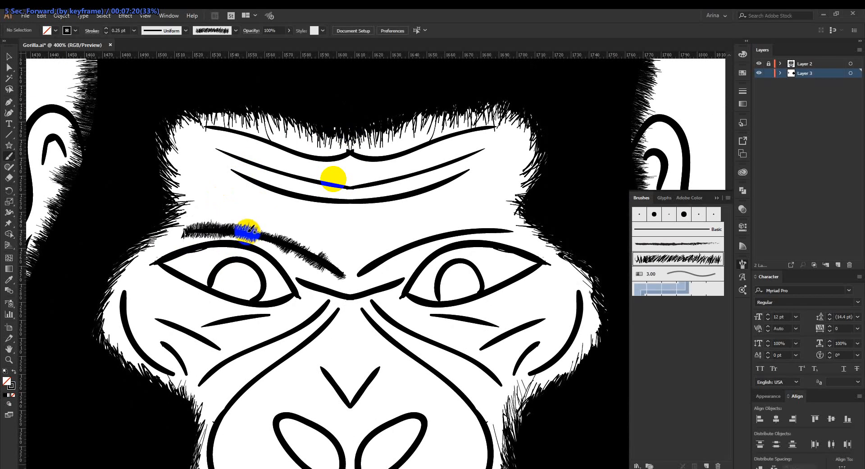
{"action": "left_click_drag", "start_coordinate": [247, 230], "coordinate": [280, 233]}
{"action": "left_click_drag", "start_coordinate": [509, 230], "coordinate": [396, 247]}
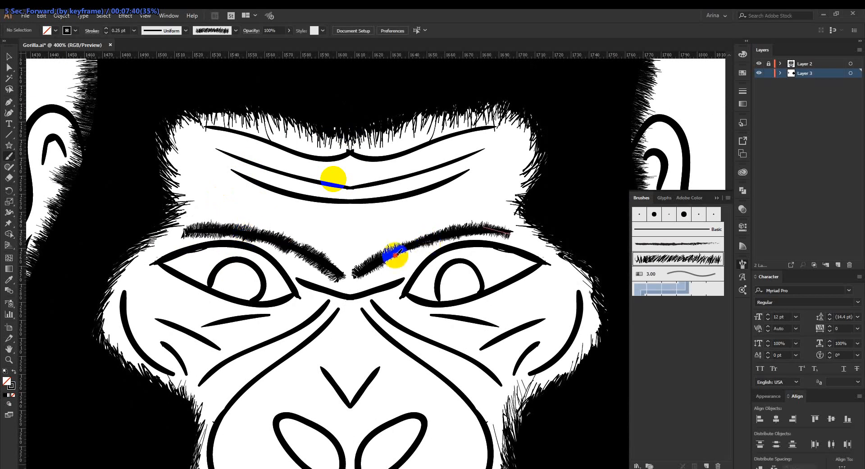
{"action": "left_click_drag", "start_coordinate": [365, 270], "coordinate": [401, 241]}
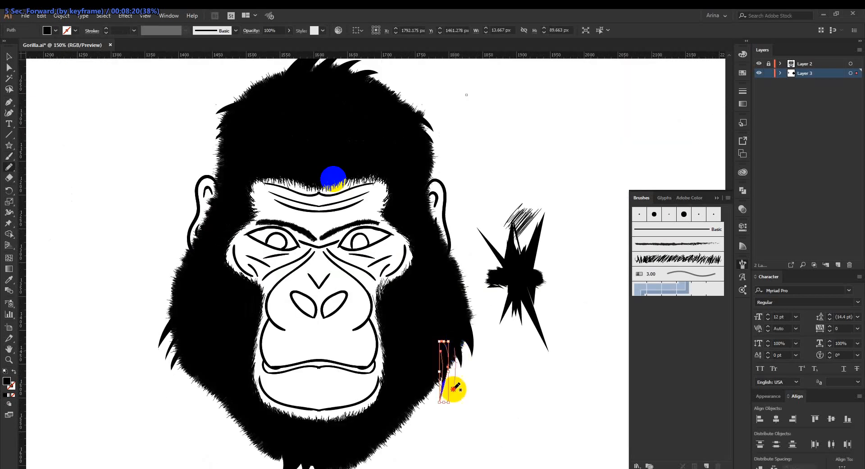
Select the whole gorilla head artwork and expand it.
{"action": "mouse_move", "coordinate": [453, 389]}
{"action": "left_mouse_down"}
{"action": "mouse_move", "coordinate": [445, 329]}
{"action": "mouse_move", "coordinate": [453, 346]}
{"action": "left_mouse_up"}
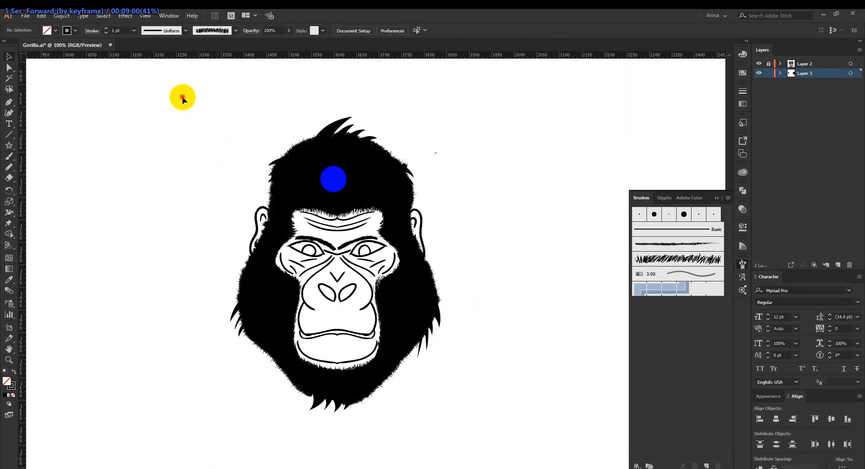
{"action": "left_click_drag", "start_coordinate": [182, 99], "coordinate": [482, 455]}
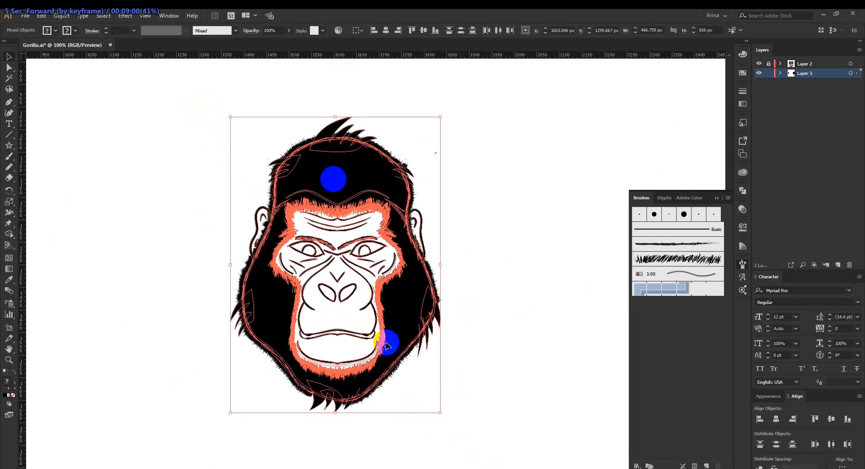
{"action": "left_click", "coordinate": [62, 20]}
{"action": "left_click", "coordinate": [72, 121]}
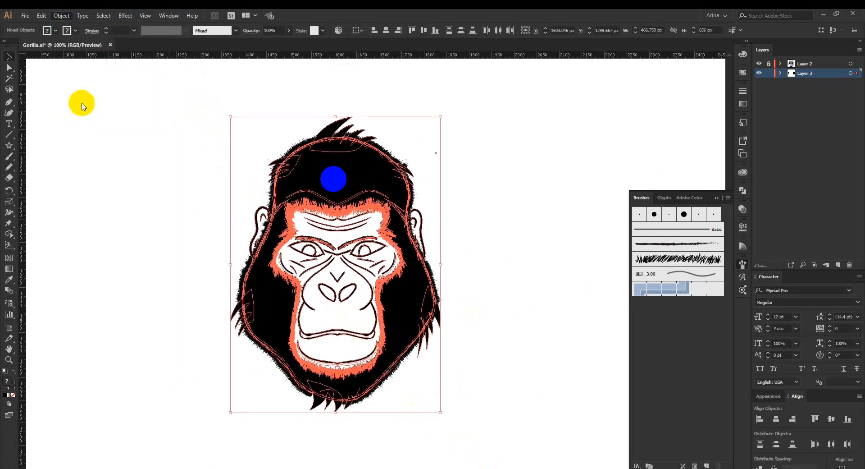
{"action": "left_click", "coordinate": [69, 19]}
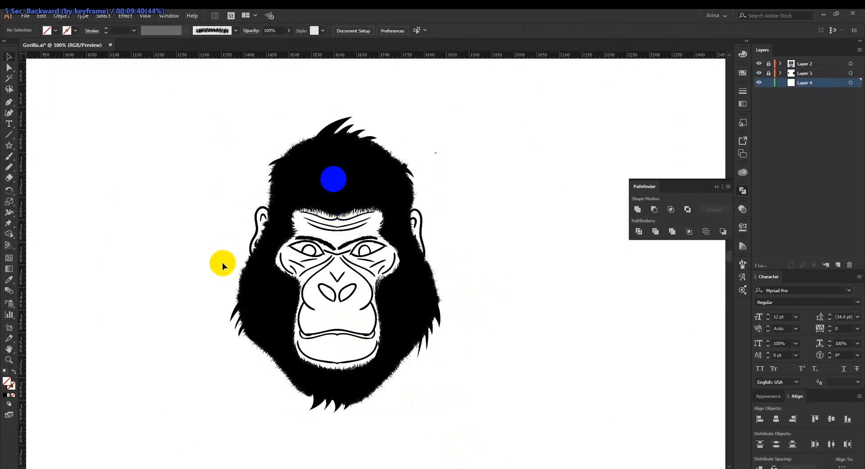
Draw gray shadow shapes without a stroke on Layer 4 along both sides of the muzzle and beneath the nostrils using the Pencil tool.
{"action": "scroll", "coordinate": [190, 234], "scroll_direction": "up", "scroll_amount": 3}
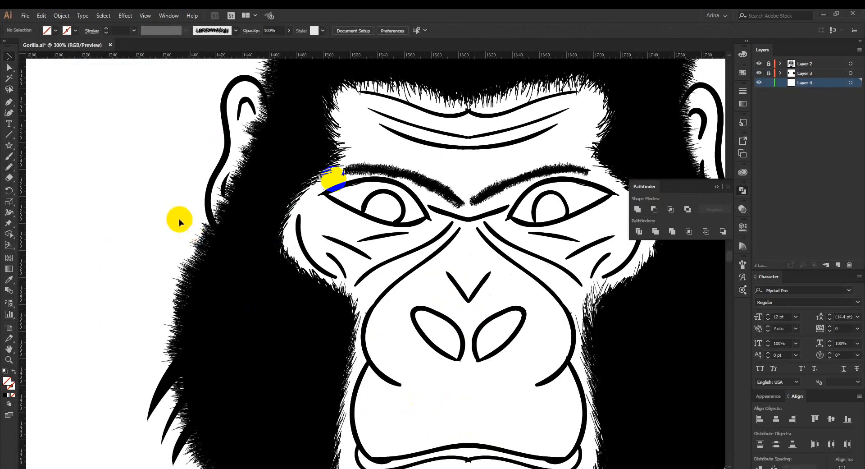
{"action": "left_click_drag", "start_coordinate": [465, 317], "coordinate": [385, 241]}
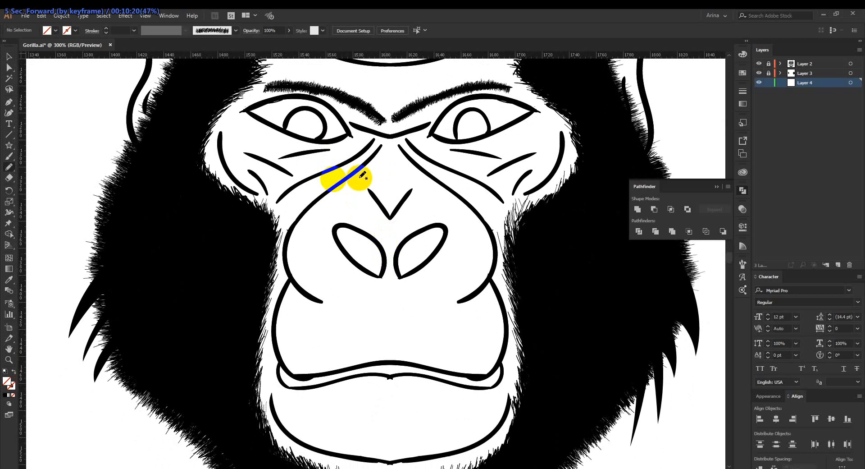
{"action": "key", "text": "v"}
{"action": "left_click", "coordinate": [406, 333]}
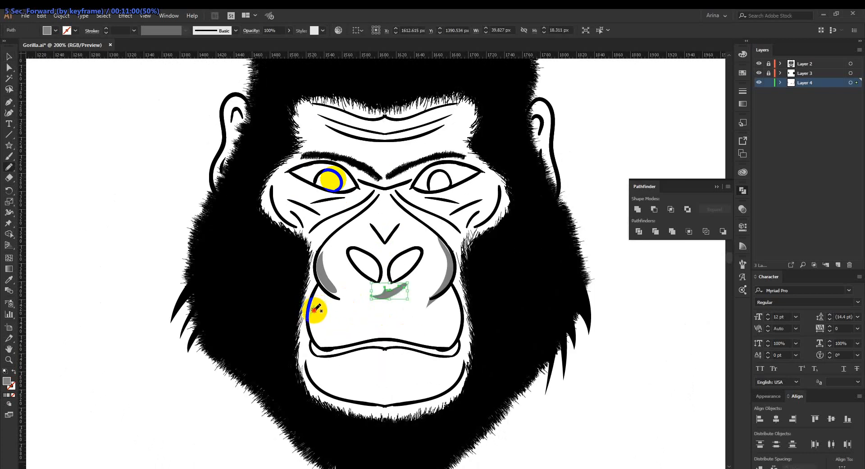
{"action": "mouse_move", "coordinate": [314, 310]}
{"action": "left_mouse_down"}
{"action": "mouse_move", "coordinate": [343, 339]}
{"action": "mouse_move", "coordinate": [357, 339]}
{"action": "mouse_move", "coordinate": [327, 345]}
{"action": "mouse_move", "coordinate": [316, 336]}
{"action": "mouse_move", "coordinate": [311, 311]}
{"action": "left_mouse_up"}
{"action": "left_click_drag", "start_coordinate": [327, 292], "coordinate": [341, 298]}
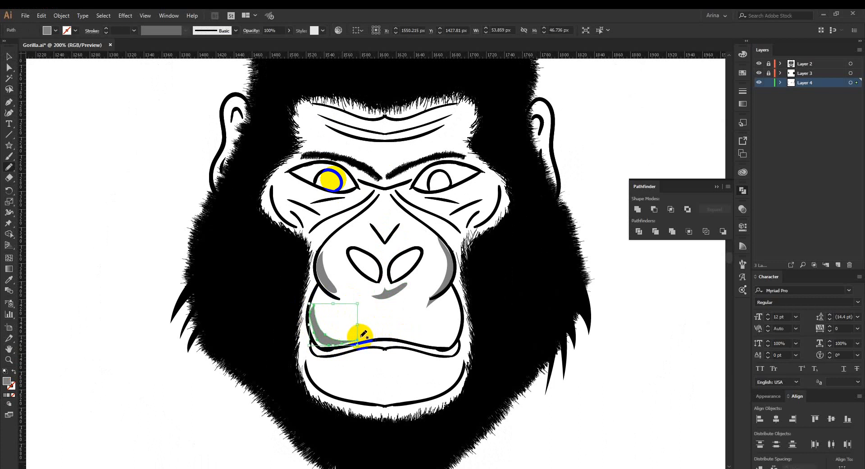
Draw gray Pencil shadows along the lower edge of the upper lip, below the mouth line and along the chin.
{"action": "mouse_move", "coordinate": [350, 336]}
{"action": "left_mouse_down"}
{"action": "mouse_move", "coordinate": [439, 338]}
{"action": "mouse_move", "coordinate": [458, 311]}
{"action": "mouse_move", "coordinate": [452, 345]}
{"action": "mouse_move", "coordinate": [380, 339]}
{"action": "mouse_move", "coordinate": [331, 346]}
{"action": "left_mouse_up"}
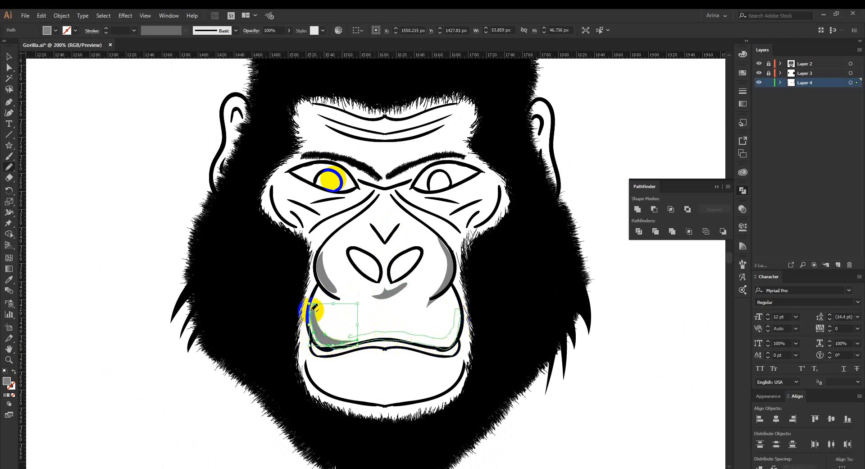
{"action": "left_click_drag", "start_coordinate": [314, 308], "coordinate": [313, 309]}
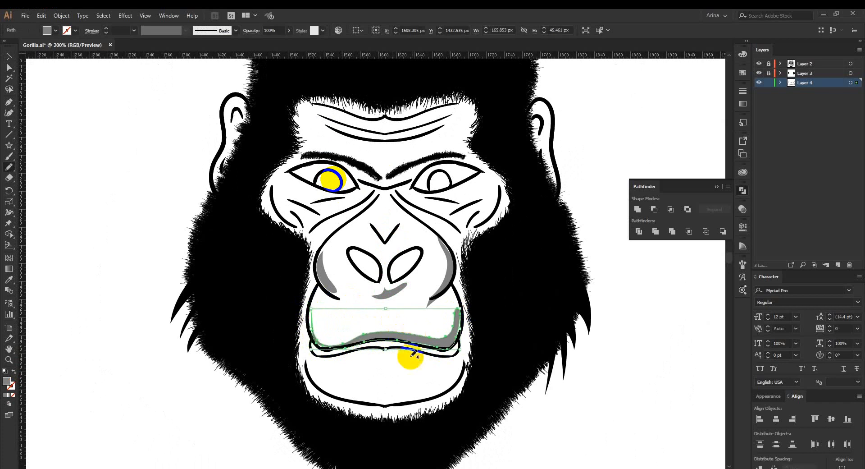
{"action": "mouse_move", "coordinate": [313, 356]}
{"action": "left_mouse_down"}
{"action": "mouse_move", "coordinate": [397, 353]}
{"action": "mouse_move", "coordinate": [441, 364]}
{"action": "mouse_move", "coordinate": [458, 352]}
{"action": "mouse_move", "coordinate": [391, 345]}
{"action": "mouse_move", "coordinate": [302, 353]}
{"action": "left_mouse_up"}
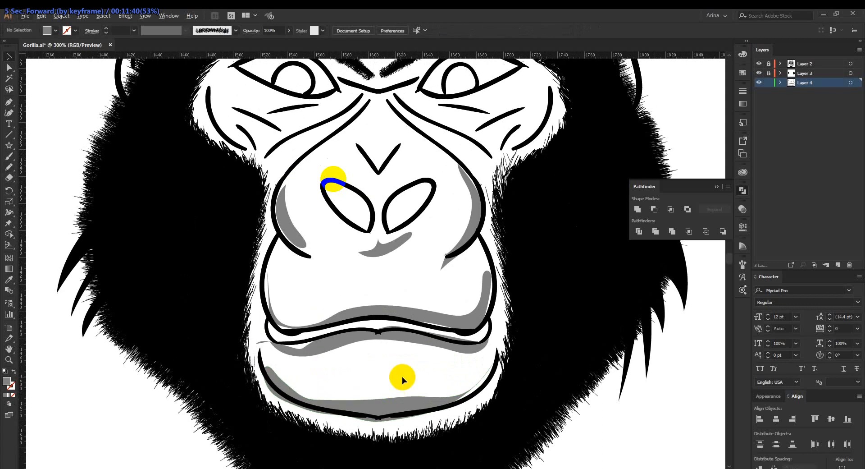
Draw spiky gray shadow shapes around the inner eye corners and the bridge of the nose.
{"action": "scroll", "coordinate": [402, 377], "scroll_direction": "down", "scroll_amount": 1}
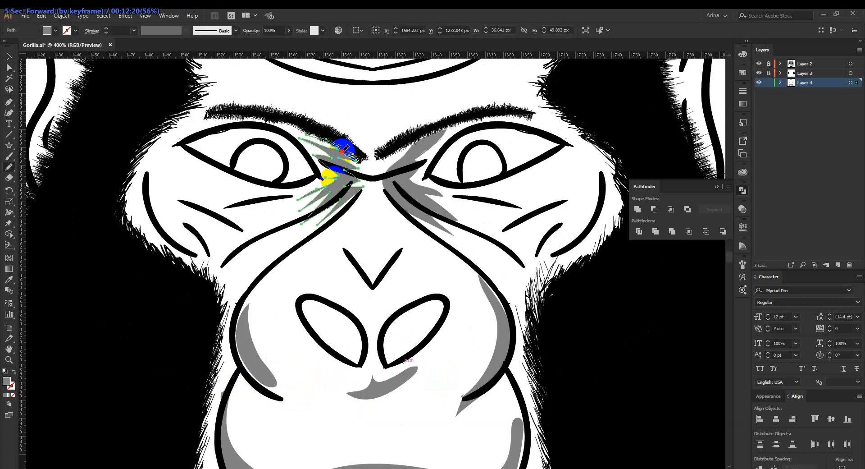
{"action": "mouse_move", "coordinate": [338, 149]}
{"action": "left_mouse_down"}
{"action": "mouse_move", "coordinate": [373, 177]}
{"action": "mouse_move", "coordinate": [338, 210]}
{"action": "mouse_move", "coordinate": [344, 191]}
{"action": "mouse_move", "coordinate": [333, 152]}
{"action": "mouse_move", "coordinate": [359, 137]}
{"action": "left_mouse_up"}
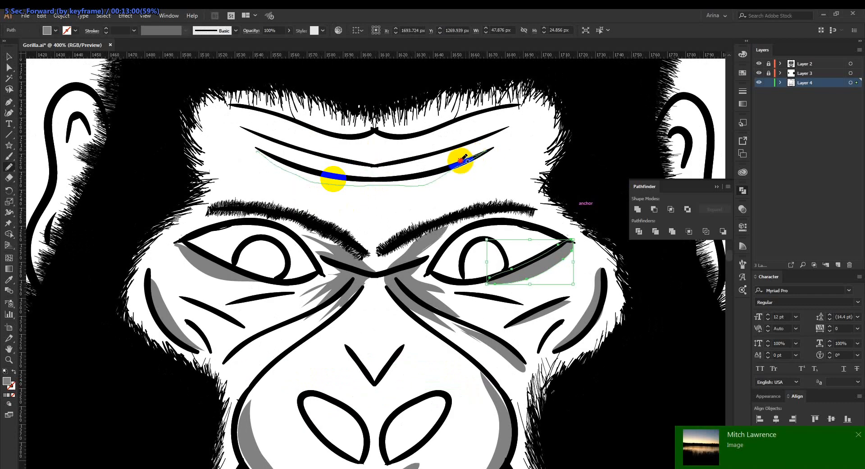
{"action": "left_click_drag", "start_coordinate": [460, 155], "coordinate": [401, 173]}
{"action": "left_click_drag", "start_coordinate": [405, 172], "coordinate": [363, 185]}
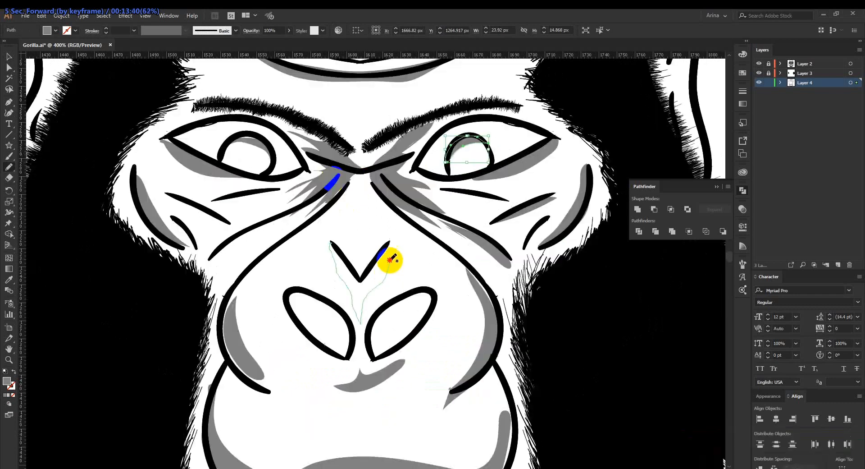
Draw gray shadows beneath the V-shaped nose crease, inside the nostrils and in the groove between nose and upper lip.
{"action": "mouse_move", "coordinate": [391, 249]}
{"action": "left_mouse_down"}
{"action": "mouse_move", "coordinate": [377, 266]}
{"action": "mouse_move", "coordinate": [342, 259]}
{"action": "mouse_move", "coordinate": [331, 245]}
{"action": "left_mouse_up"}
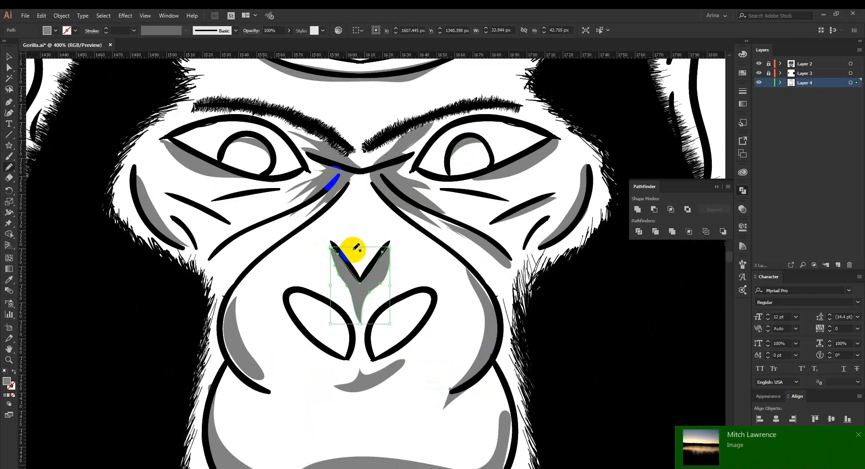
{"action": "left_click_drag", "start_coordinate": [372, 318], "coordinate": [368, 280]}
{"action": "key", "text": "ctrl+minus"}
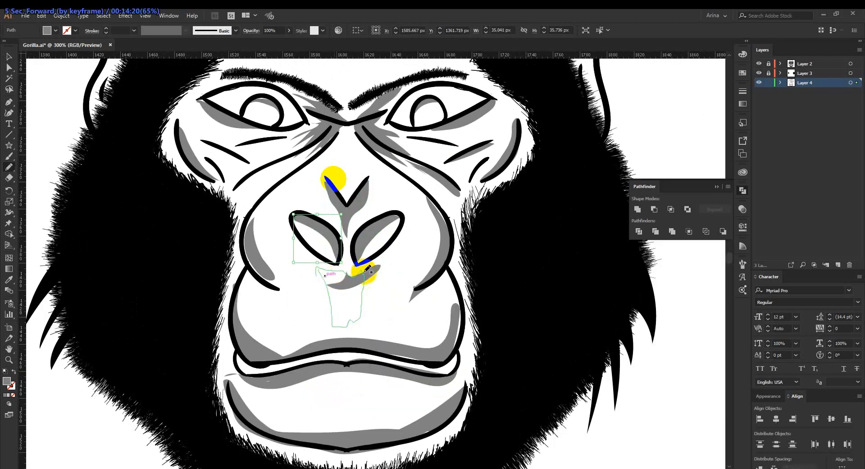
{"action": "left_click_drag", "start_coordinate": [367, 269], "coordinate": [367, 270]}
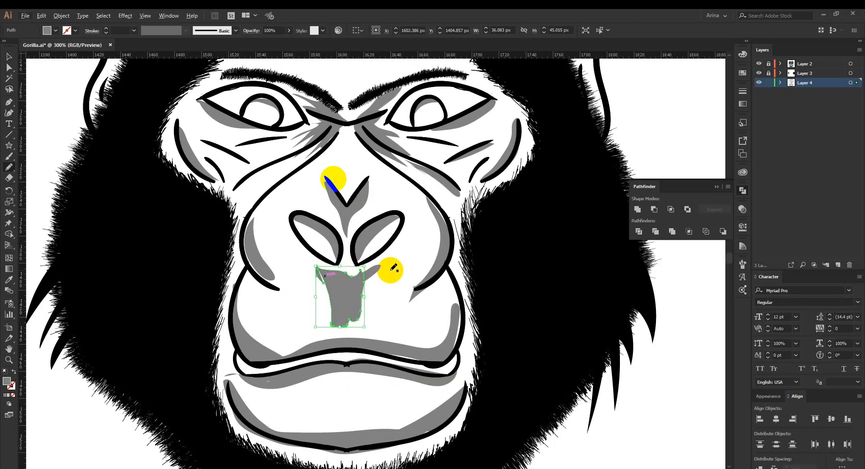
Bring the two white highlight circles in front of the black pupil of the eye on the viewer's right and nudge them over it.
{"action": "scroll", "coordinate": [393, 268], "scroll_direction": "down", "scroll_amount": 2}
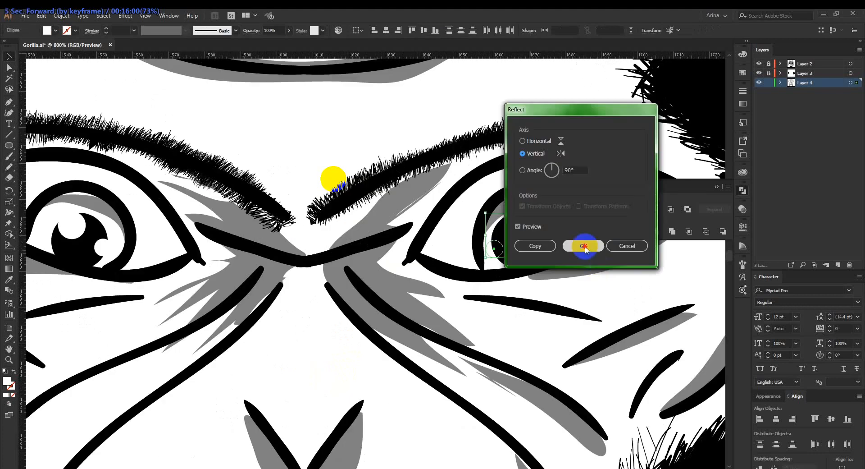
{"action": "left_click", "coordinate": [584, 246]}
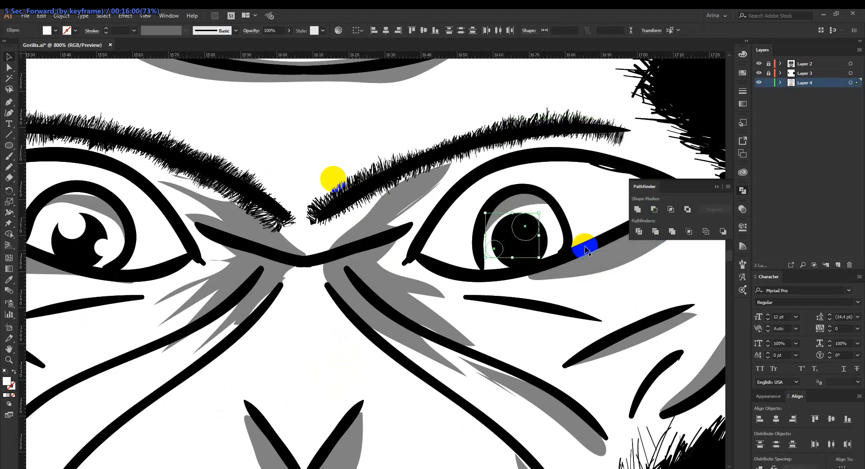
{"action": "key", "text": "ctrl+shift+a"}
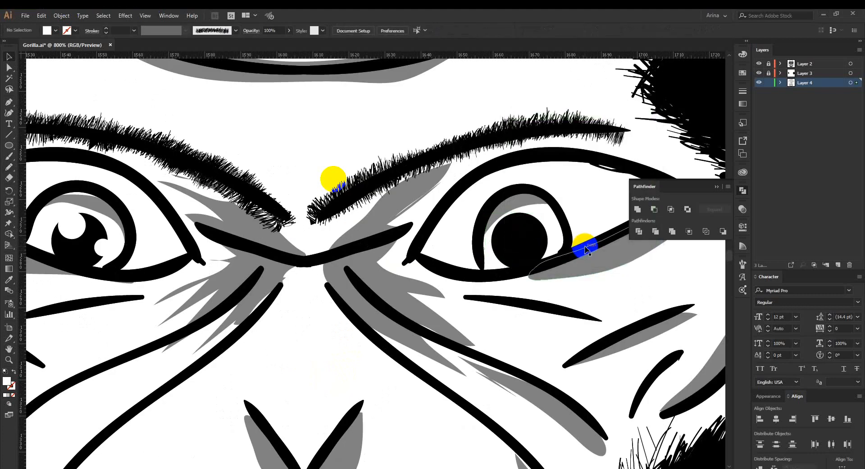
{"action": "key", "text": "ctrl+f"}
{"action": "key", "text": "Right"}
{"action": "key", "text": "Right"}
{"action": "key", "text": "Right"}
{"action": "key", "text": "Right"}
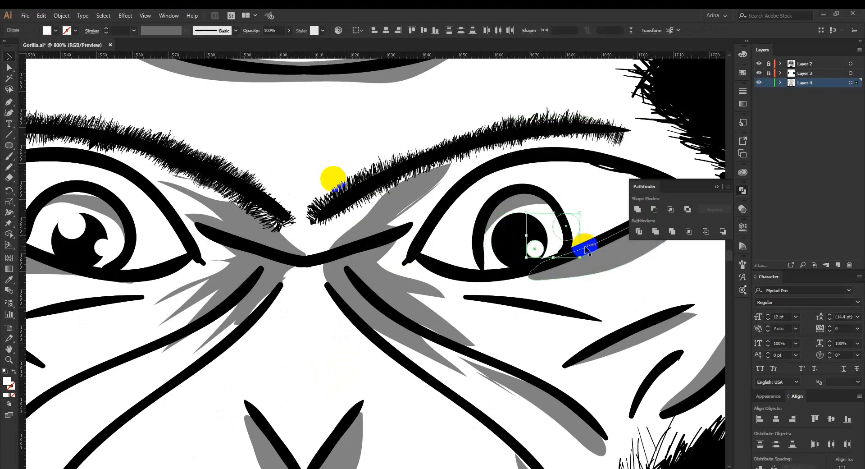
{"action": "key", "text": "Left"}
{"action": "key", "text": "Left"}
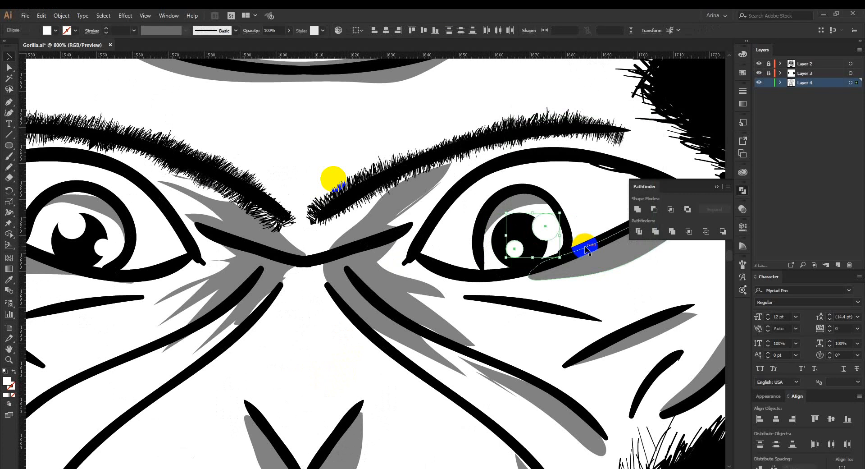
Move the two white highlights over the pupil of the eye on the viewer's right and add gray Pencil shadows around the opposite eye and cheek.
{"action": "left_click_drag", "start_coordinate": [585, 249], "coordinate": [532, 240]}
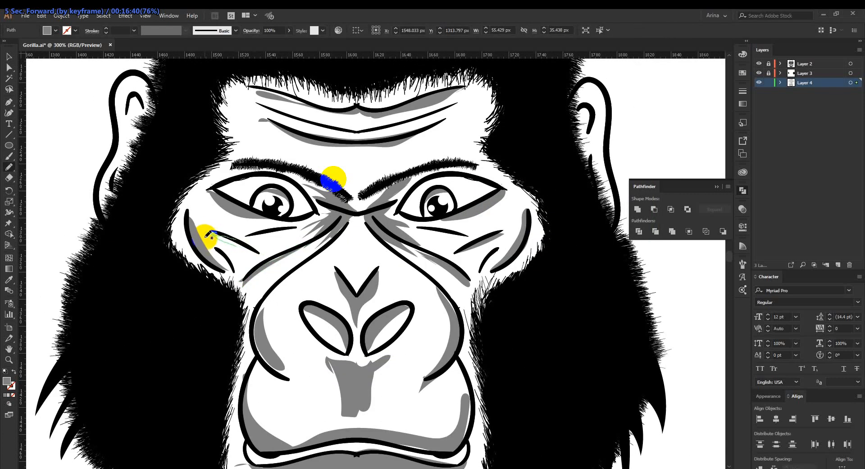
{"action": "left_click_drag", "start_coordinate": [209, 234], "coordinate": [265, 239]}
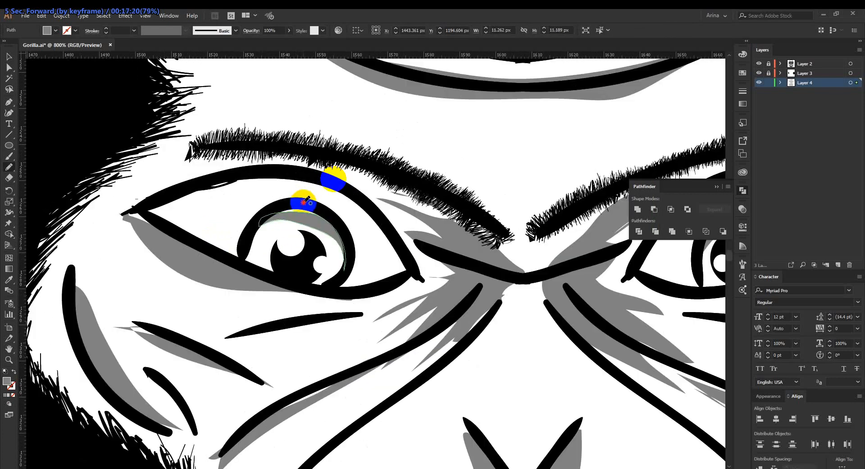
{"action": "left_click_drag", "start_coordinate": [307, 199], "coordinate": [288, 210]}
Unlock Layer 2 and Layer 3, select the whole gorilla head and move it toward the left to free space beside it.
{"action": "left_click", "coordinate": [768, 70]}
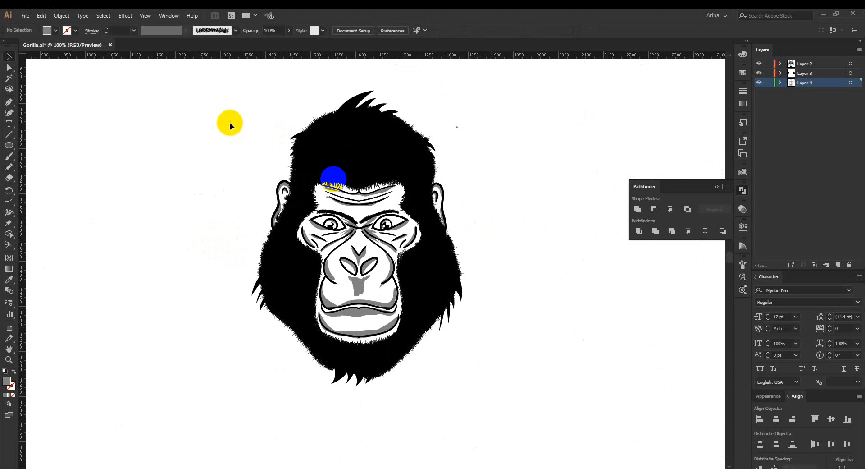
{"action": "left_click_drag", "start_coordinate": [183, 94], "coordinate": [529, 435]}
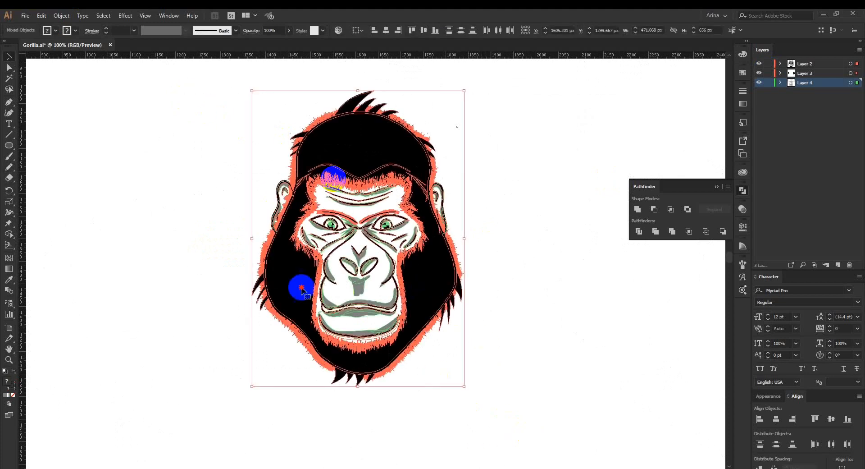
{"action": "left_click_drag", "start_coordinate": [264, 290], "coordinate": [264, 289]}
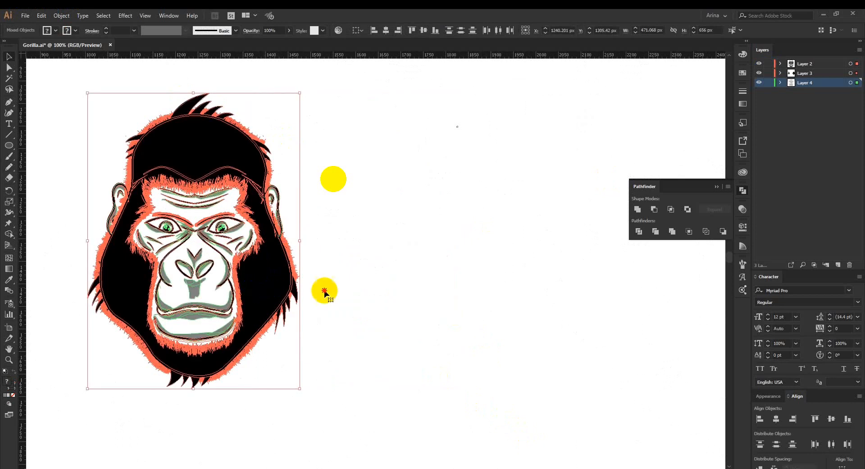
Duplicate the gorilla head to the right of the original and group all parts of the copy.
{"action": "left_click_drag", "start_coordinate": [428, 291], "coordinate": [512, 293]}
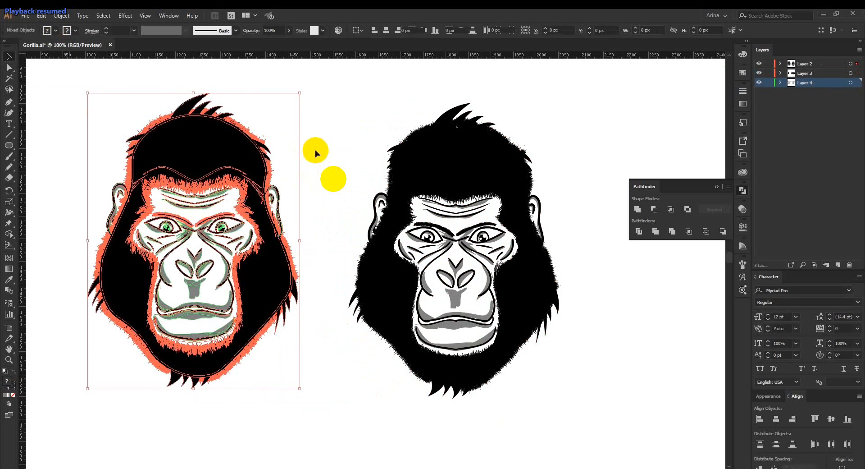
{"action": "left_click", "coordinate": [315, 149]}
{"action": "left_click_drag", "start_coordinate": [315, 97], "coordinate": [588, 429]}
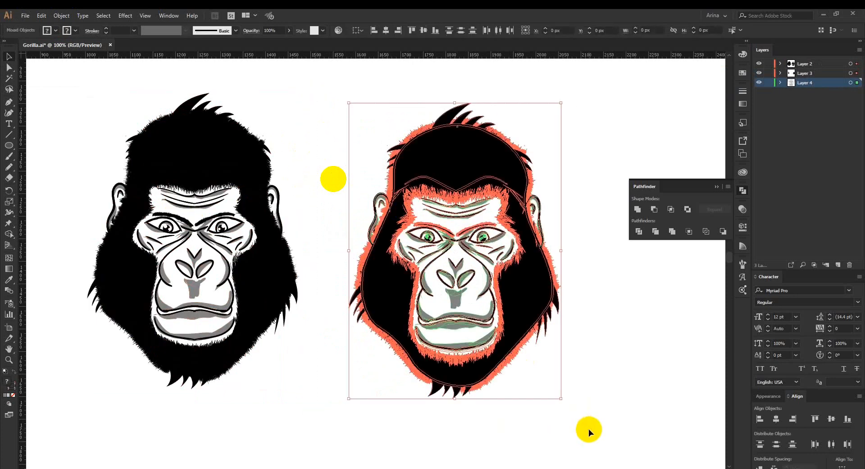
{"action": "key", "text": "ctrl+g"}
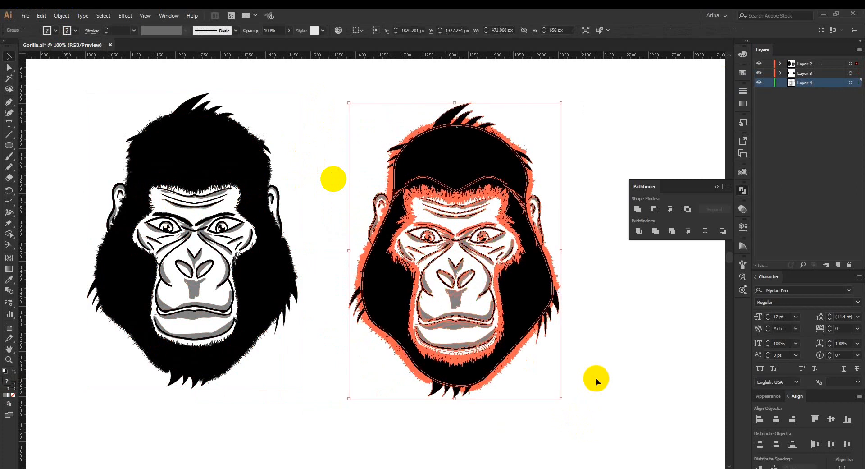
{"action": "left_click", "coordinate": [594, 377]}
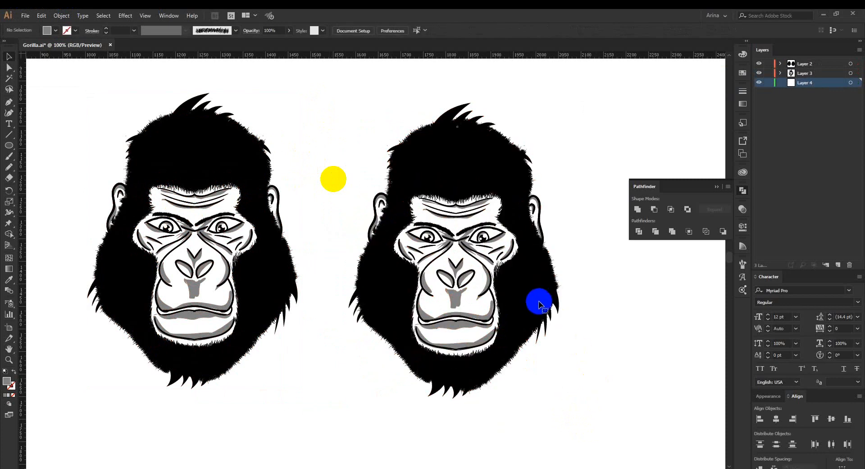
Isolate the copied gorilla group, select all its black artwork with the Magic Wand and fill it with the tan brown swatch (A67C52).
{"action": "double_click", "coordinate": [539, 302]}
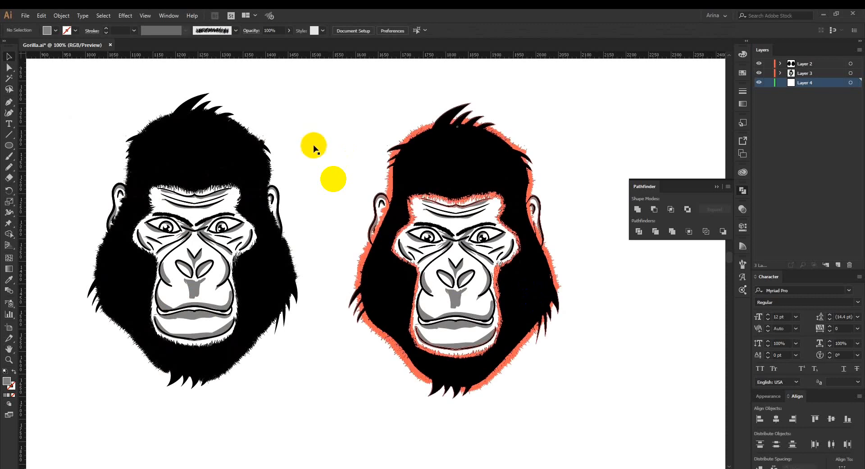
{"action": "key", "text": "y"}
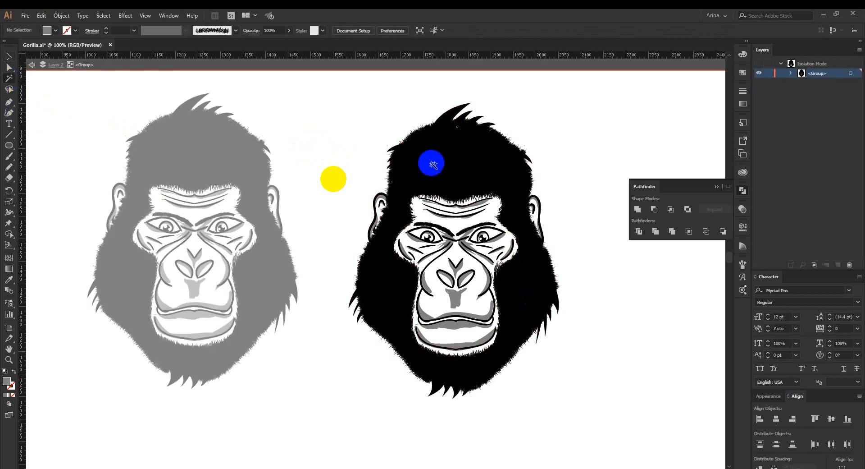
{"action": "left_click", "coordinate": [438, 165]}
{"action": "left_click", "coordinate": [56, 30]}
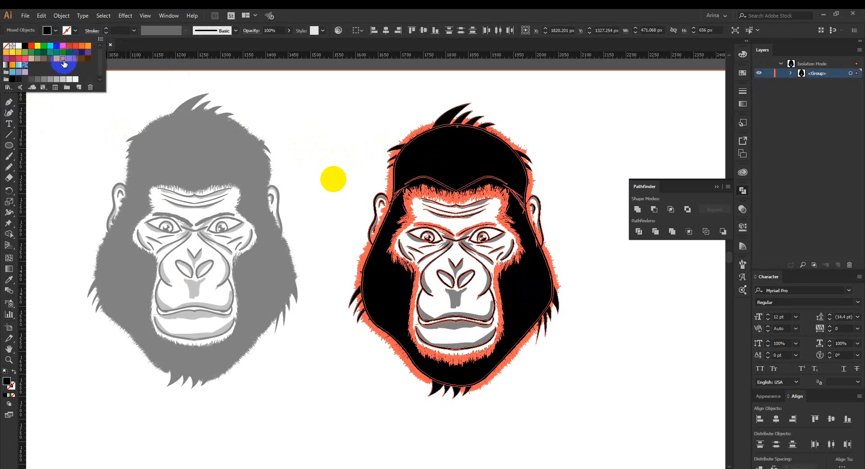
{"action": "left_click", "coordinate": [63, 58]}
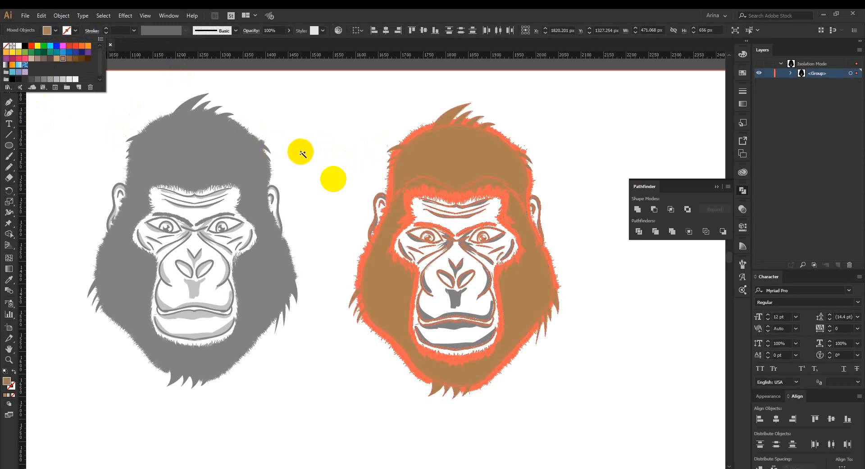
{"action": "left_click", "coordinate": [301, 153]}
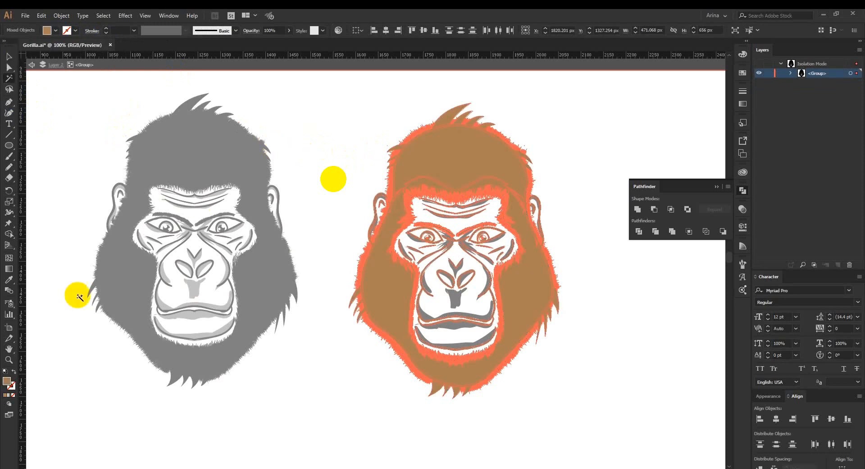
Change the fill of the copy's hair and outlines to dark brown 66401D.
{"action": "double_click", "coordinate": [7, 381]}
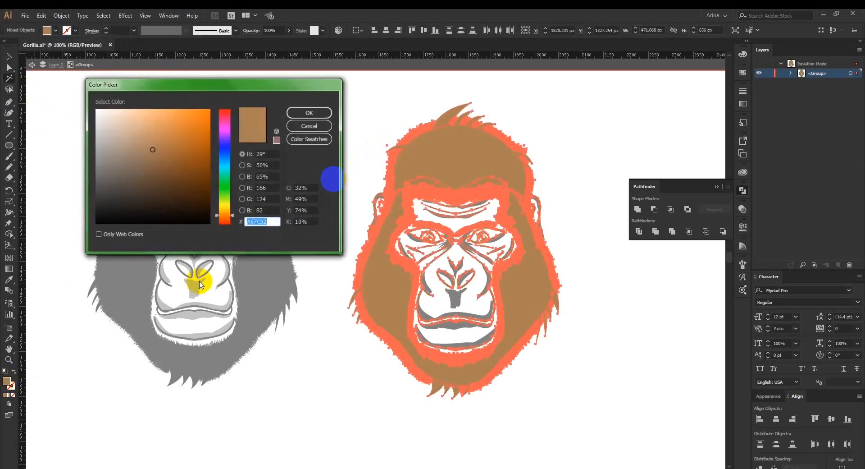
{"action": "left_click", "coordinate": [178, 178]}
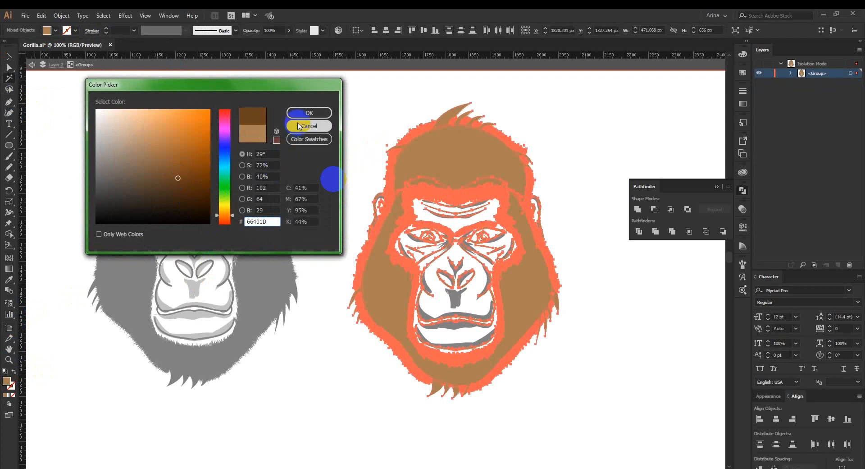
{"action": "left_click", "coordinate": [309, 113]}
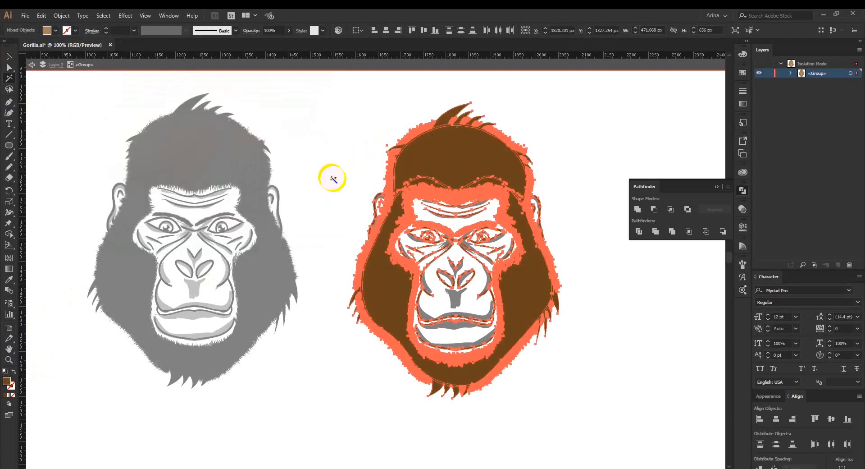
{"action": "key", "text": "v"}
{"action": "left_click", "coordinate": [332, 178]}
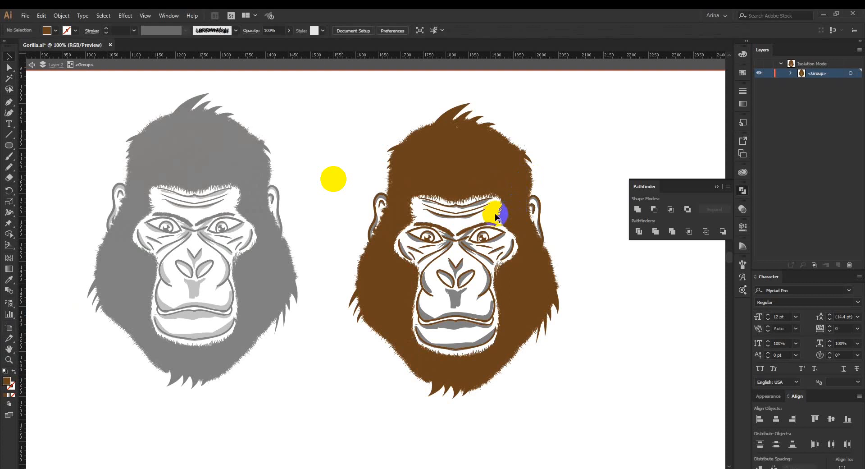
Select all gray shadow shapes of the copy with the Magic Wand and recolor them orange-brown.
{"action": "scroll", "coordinate": [495, 215], "scroll_direction": "up", "scroll_amount": 1}
{"action": "left_click", "coordinate": [9, 77]}
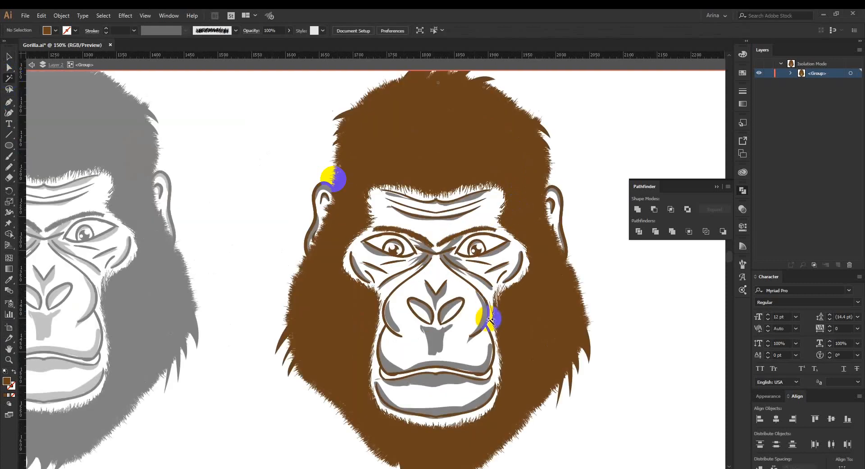
{"action": "left_click", "coordinate": [439, 333]}
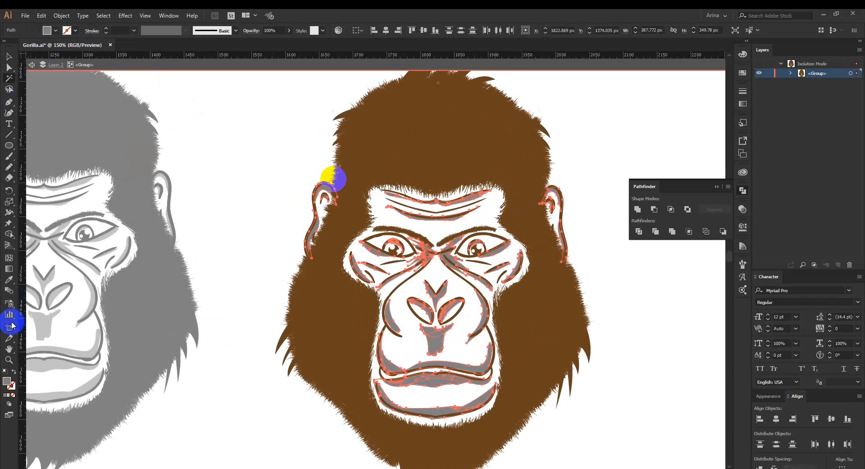
{"action": "double_click", "coordinate": [8, 381]}
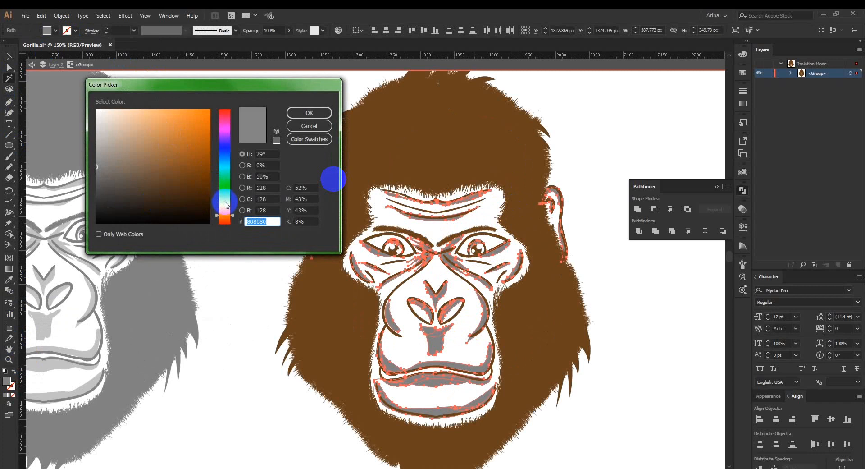
{"action": "left_click_drag", "start_coordinate": [226, 207], "coordinate": [228, 218]}
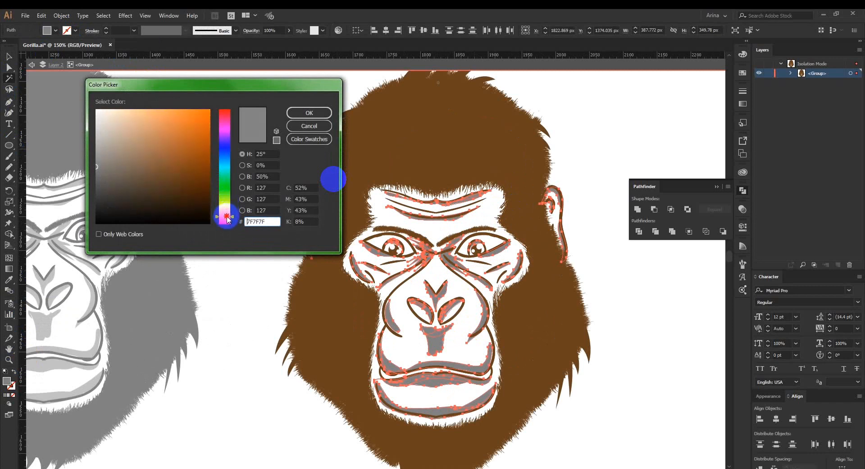
{"action": "left_click", "coordinate": [167, 129]}
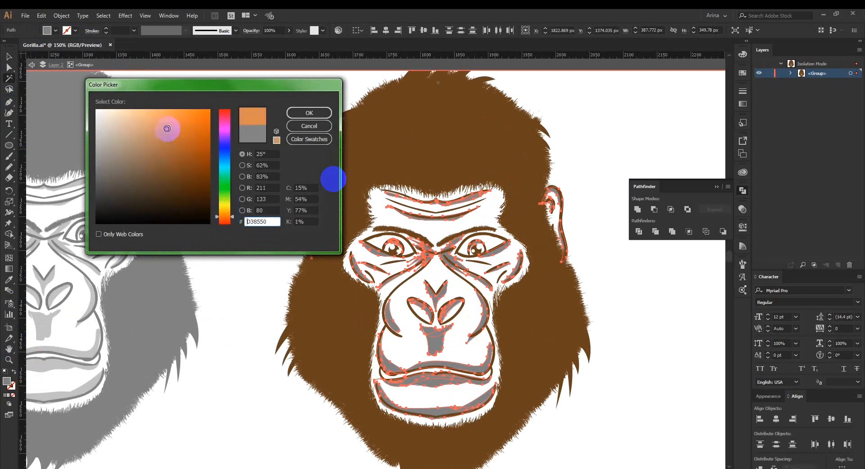
{"action": "left_click_drag", "start_coordinate": [166, 128], "coordinate": [166, 139]}
{"action": "left_click", "coordinate": [303, 113]}
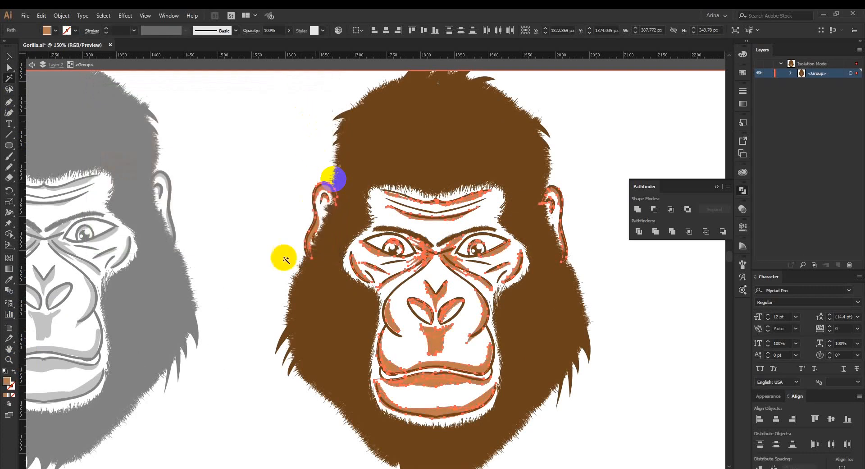
{"action": "key", "text": "v"}
{"action": "left_click", "coordinate": [262, 259]}
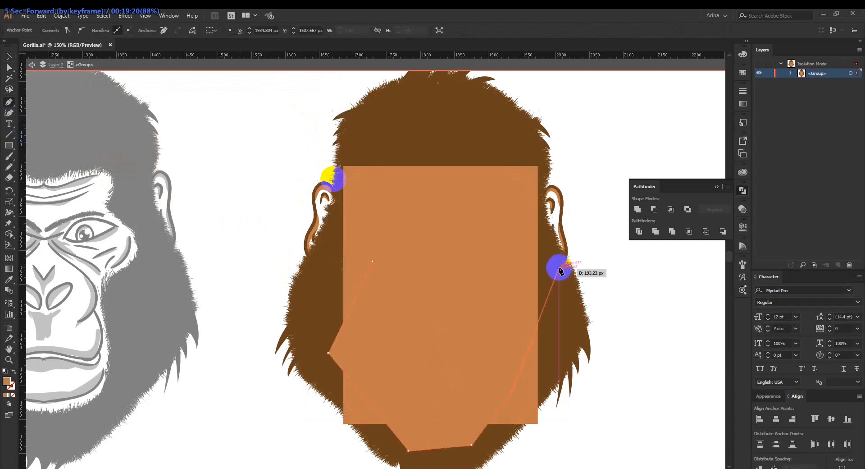
Draw a closed shape about 328 × 421 px behind the face, with its edges hidden under the hair, and fill it with light orange E0A277.
{"action": "left_click", "coordinate": [550, 267]}
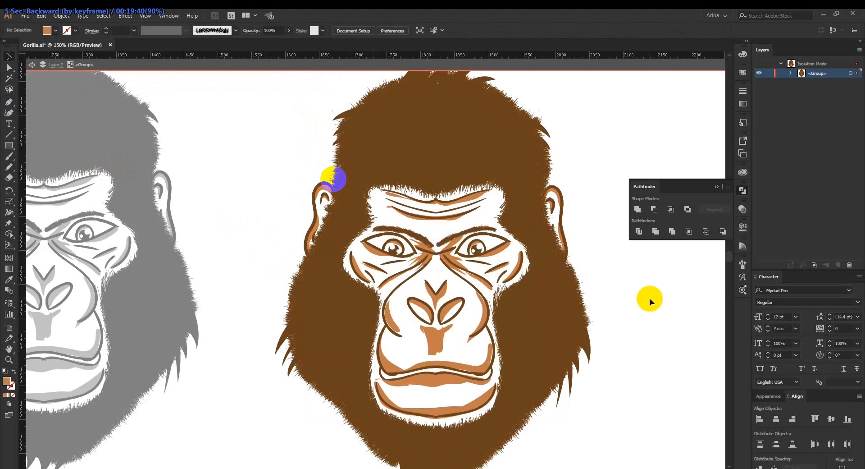
{"action": "left_click", "coordinate": [364, 328]}
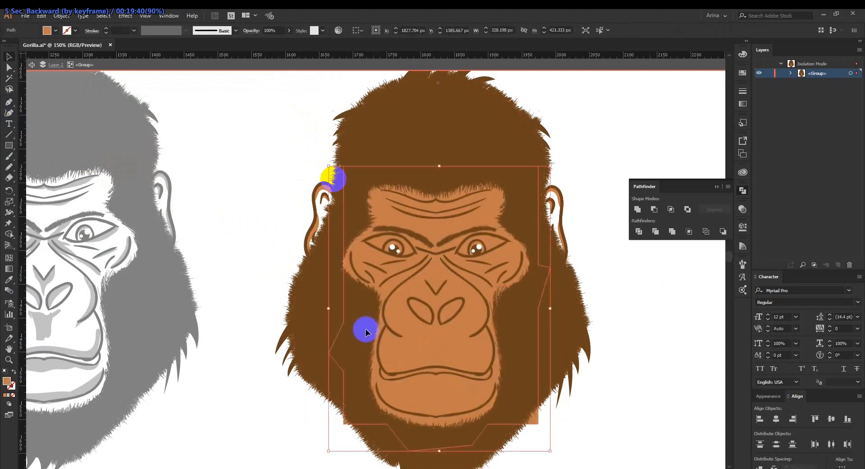
{"action": "double_click", "coordinate": [7, 382]}
{"action": "left_click_drag", "start_coordinate": [152, 140], "coordinate": [149, 126]}
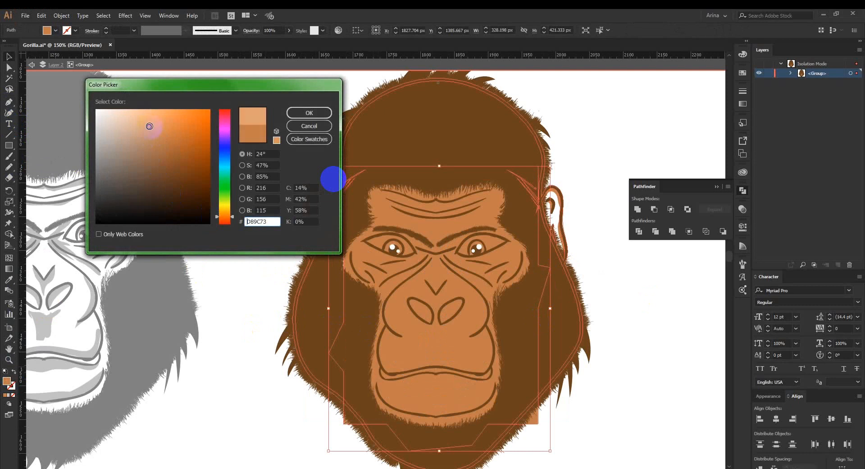
{"action": "left_click", "coordinate": [320, 113]}
{"action": "left_click", "coordinate": [4, 382]}
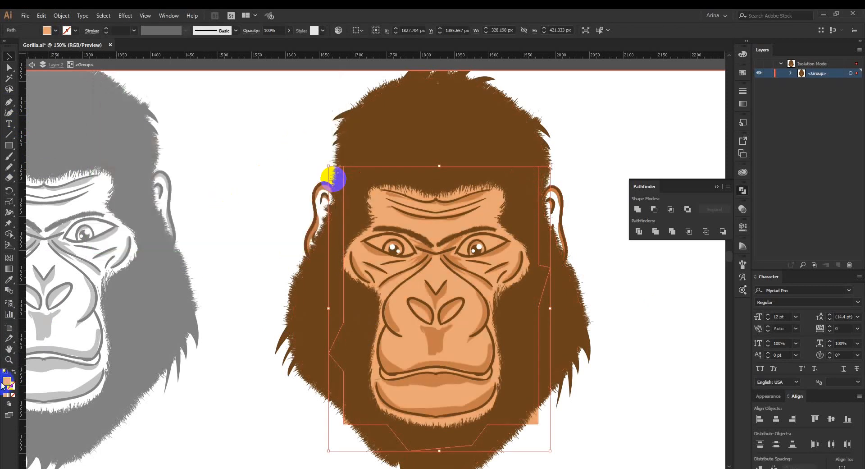
Lighten the fill of the face's background shape to a pale peach skin tone.
{"action": "double_click", "coordinate": [5, 381]}
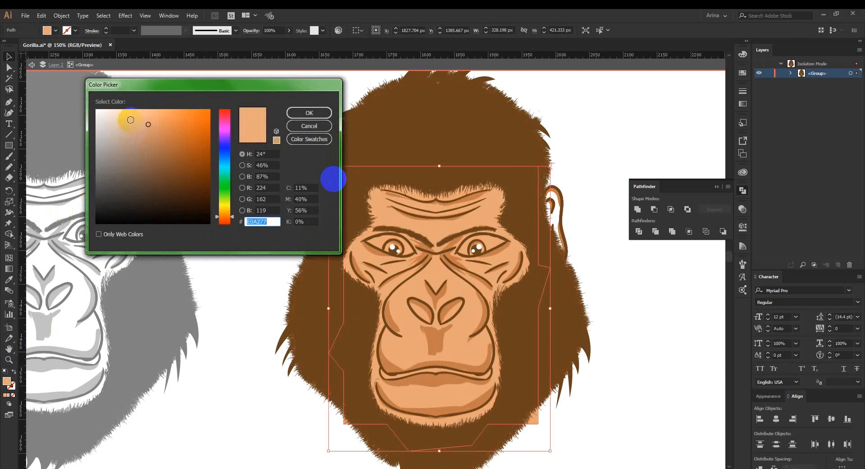
{"action": "left_click", "coordinate": [129, 121]}
{"action": "left_click", "coordinate": [301, 114]}
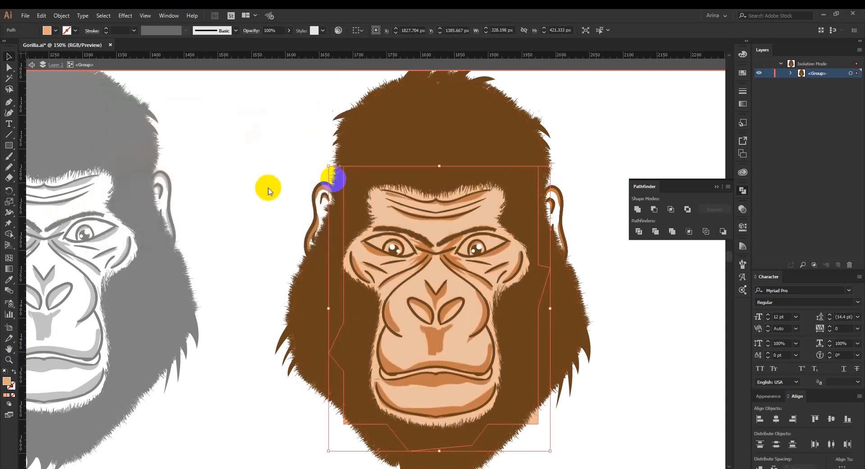
{"action": "left_click", "coordinate": [260, 192]}
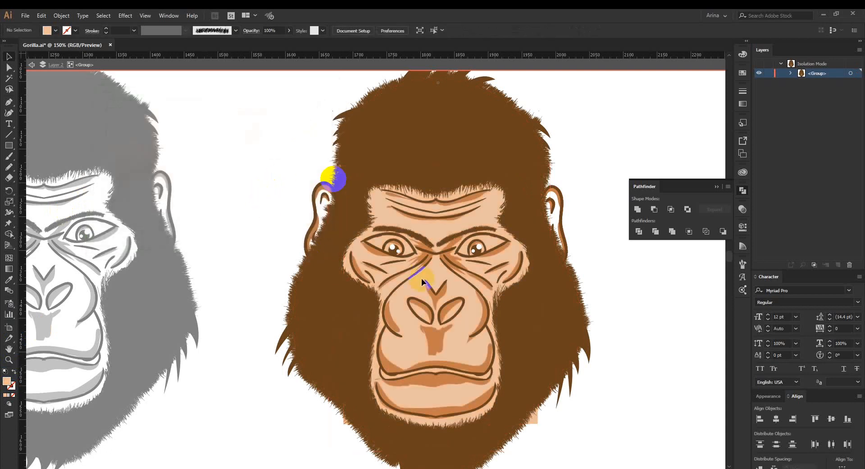
Draw peach Pencil shapes over both ears and send them behind the brown artwork as skin color.
{"action": "key", "text": "alt"}
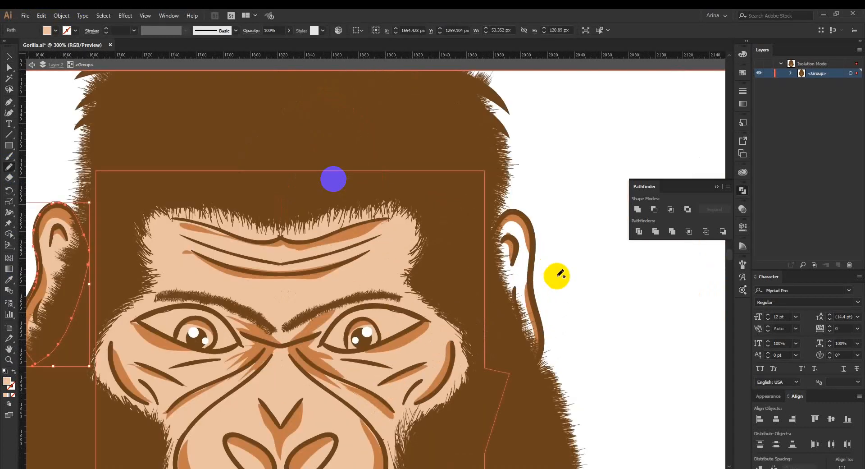
{"action": "mouse_move", "coordinate": [483, 257]}
{"action": "left_mouse_down"}
{"action": "mouse_move", "coordinate": [509, 216]}
{"action": "mouse_move", "coordinate": [528, 229]}
{"action": "mouse_move", "coordinate": [540, 351]}
{"action": "mouse_move", "coordinate": [516, 353]}
{"action": "mouse_move", "coordinate": [481, 251]}
{"action": "left_mouse_up"}
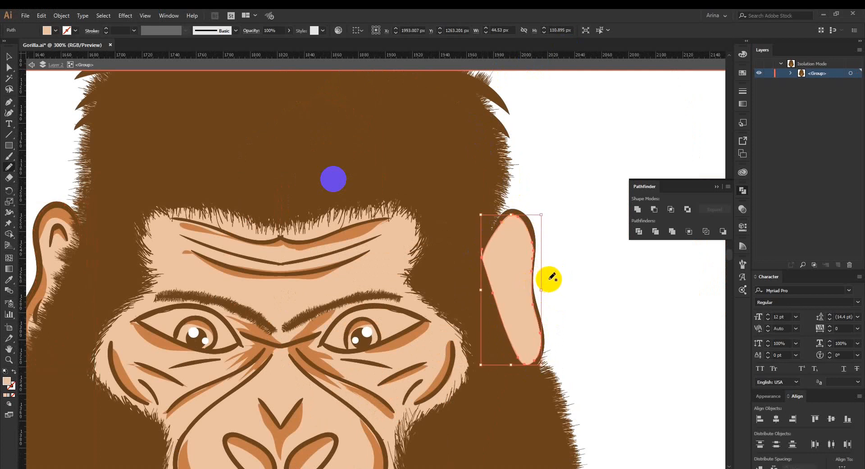
{"action": "key", "text": "ctrl+shift+bracketleft"}
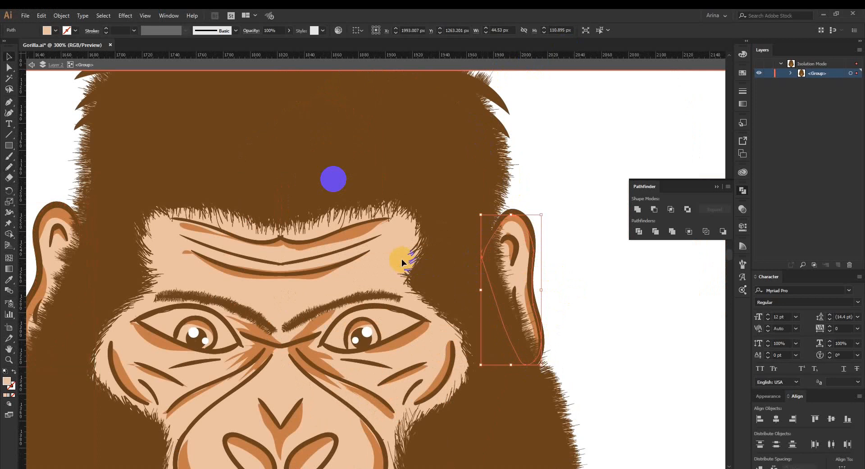
Deselect the ear shape, leave isolation mode and compare the recolored brown gorilla with the black-and-white original.
{"action": "left_click", "coordinate": [616, 280]}
{"action": "key", "text": "ctrl+minus"}
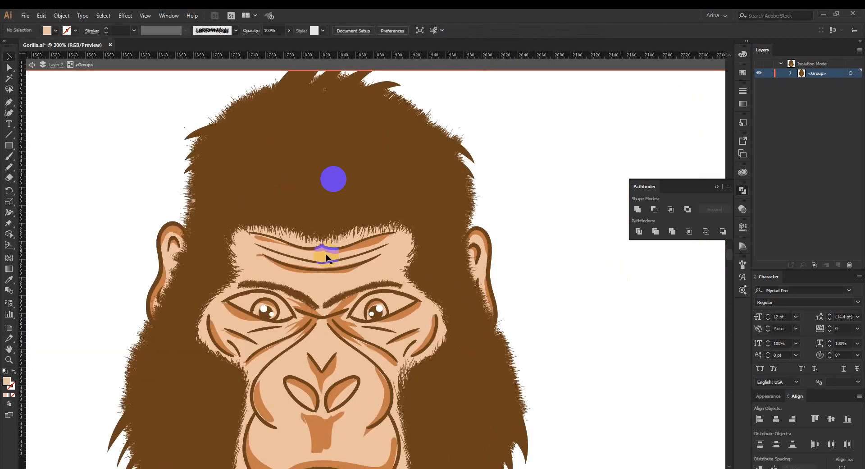
{"action": "scroll", "coordinate": [326, 254], "scroll_direction": "down", "scroll_amount": 2}
{"action": "scroll", "coordinate": [328, 262], "scroll_direction": "down", "scroll_amount": 1}
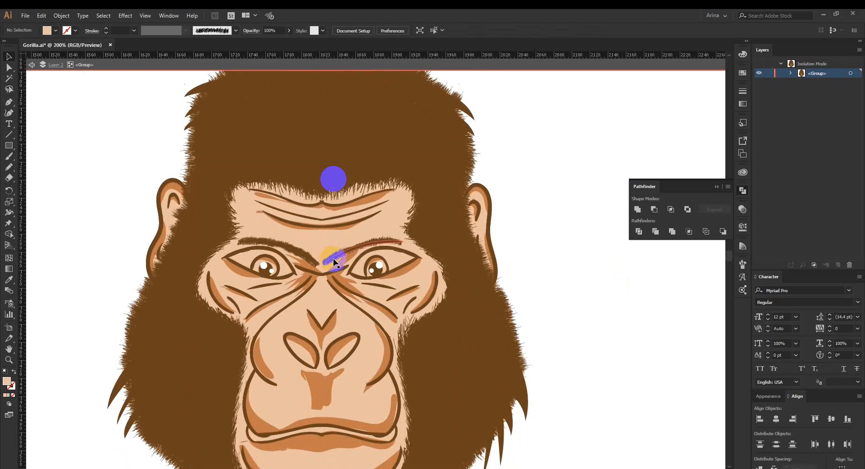
{"action": "scroll", "coordinate": [333, 261], "scroll_direction": "down", "scroll_amount": 2}
{"action": "scroll", "coordinate": [334, 261], "scroll_direction": "down", "scroll_amount": 1}
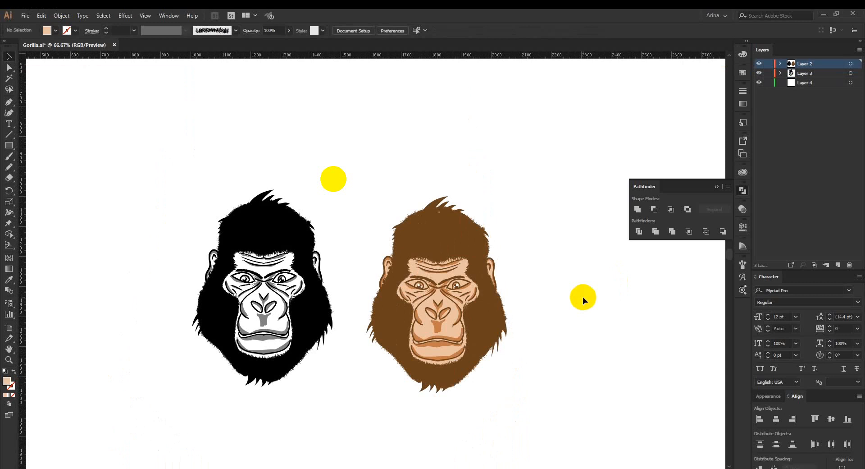
{"action": "scroll", "coordinate": [345, 357], "scroll_direction": "up", "scroll_amount": 1}
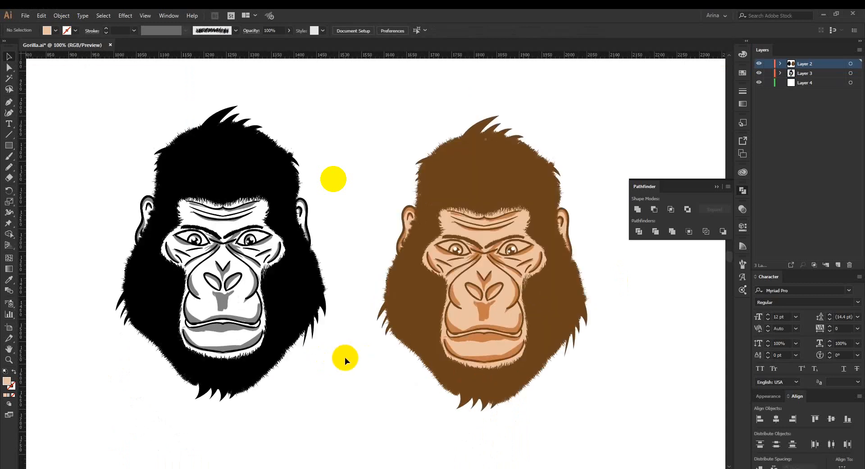
{"action": "left_click_drag", "start_coordinate": [349, 353], "coordinate": [364, 347]}
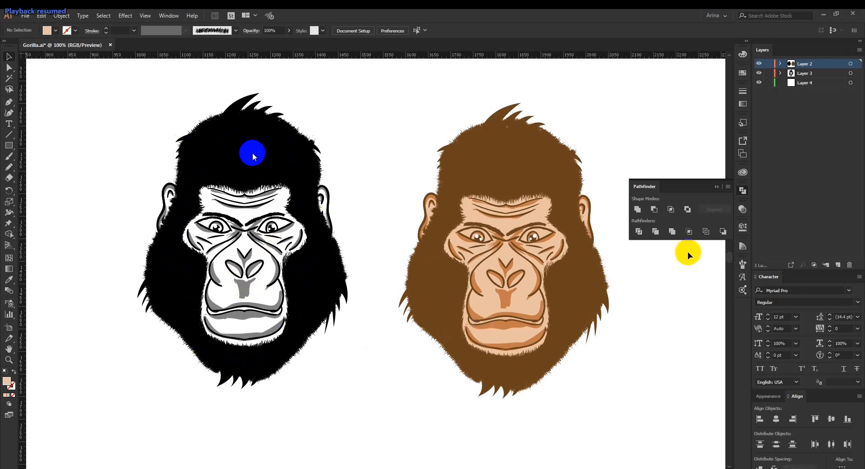
Paint short fur highlights along the black gorilla's crown with a 1 pt calligraphic brush and a linear black-to-gray gradient stroke.
{"action": "left_click", "coordinate": [743, 191]}
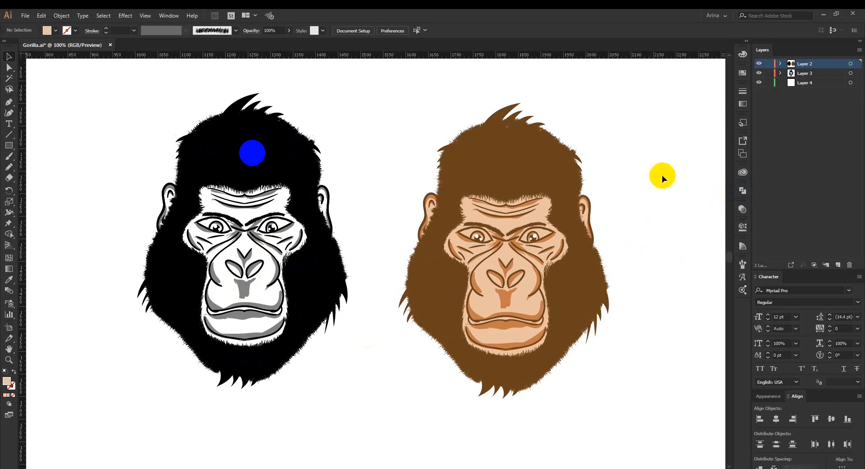
{"action": "scroll", "coordinate": [653, 147], "scroll_direction": "up", "scroll_amount": 1}
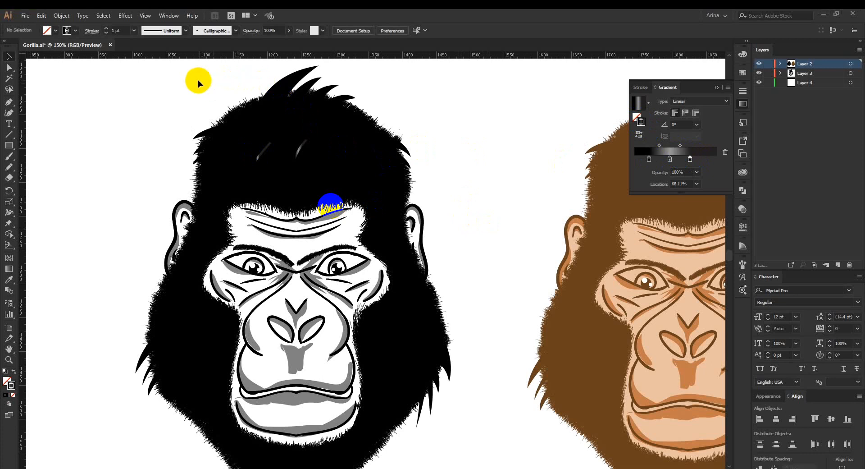
{"action": "scroll", "coordinate": [198, 81], "scroll_direction": "up", "scroll_amount": 1}
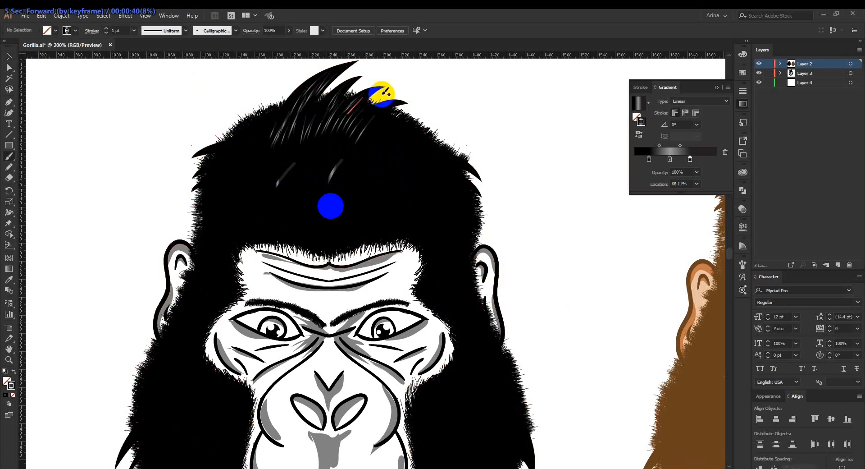
{"action": "mouse_move", "coordinate": [386, 91]}
{"action": "left_mouse_down"}
{"action": "mouse_move", "coordinate": [368, 123]}
{"action": "mouse_move", "coordinate": [396, 98]}
{"action": "mouse_move", "coordinate": [306, 136]}
{"action": "left_mouse_up"}
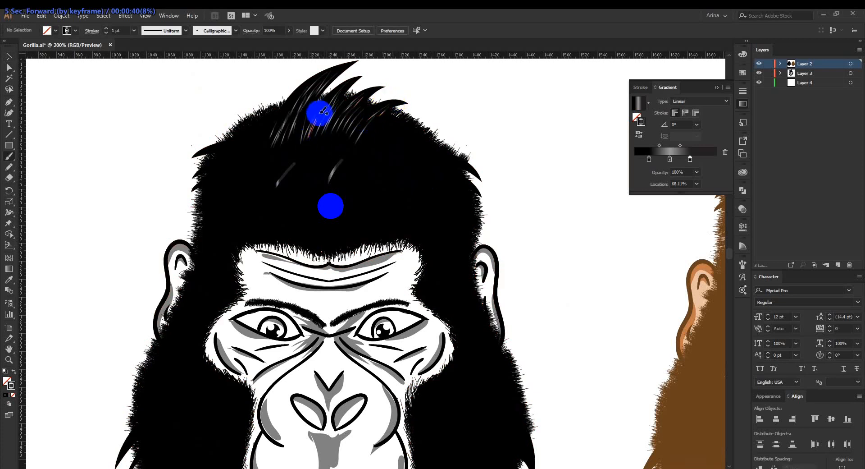
{"action": "mouse_move", "coordinate": [255, 150]}
{"action": "left_mouse_down"}
{"action": "mouse_move", "coordinate": [253, 164]}
{"action": "mouse_move", "coordinate": [258, 158]}
{"action": "left_mouse_up"}
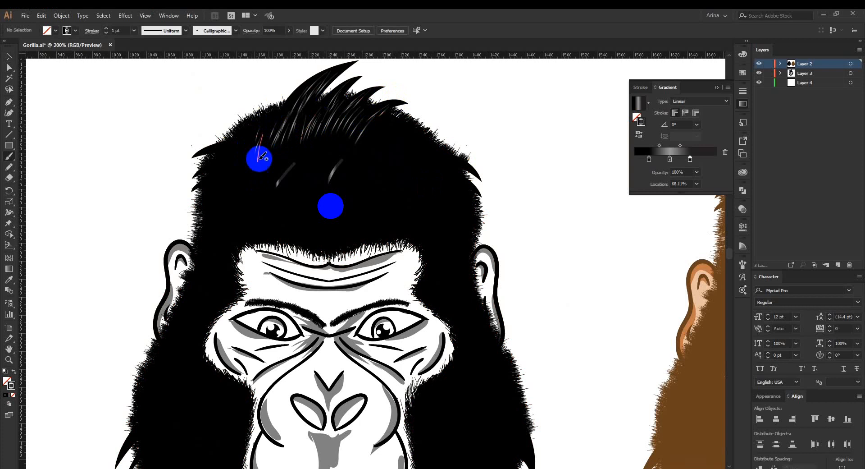
{"action": "left_click_drag", "start_coordinate": [270, 113], "coordinate": [243, 169]}
{"action": "left_click_drag", "start_coordinate": [384, 131], "coordinate": [367, 158]}
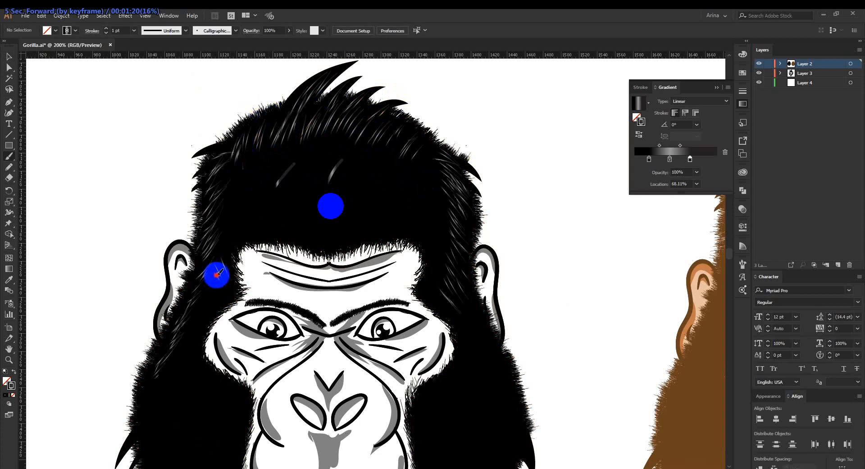
Paint gradient fur highlights down the black gorilla's left temple and past the ear onto the upper cheek.
{"action": "left_click_drag", "start_coordinate": [212, 274], "coordinate": [189, 324]}
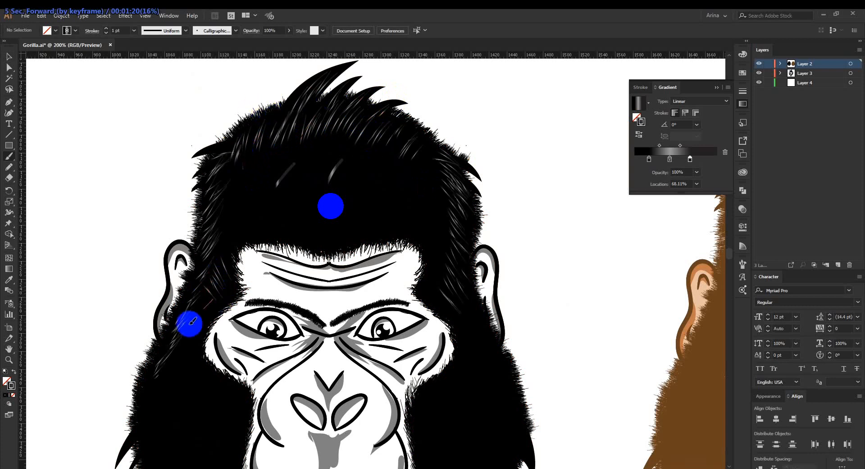
{"action": "mouse_move", "coordinate": [216, 298]}
{"action": "left_mouse_down"}
{"action": "mouse_move", "coordinate": [187, 304]}
{"action": "mouse_move", "coordinate": [206, 289]}
{"action": "mouse_move", "coordinate": [180, 334]}
{"action": "mouse_move", "coordinate": [192, 328]}
{"action": "mouse_move", "coordinate": [186, 374]}
{"action": "left_mouse_up"}
{"action": "left_click_drag", "start_coordinate": [194, 331], "coordinate": [187, 379]}
{"action": "left_click_drag", "start_coordinate": [181, 351], "coordinate": [183, 391]}
{"action": "left_click_drag", "start_coordinate": [188, 384], "coordinate": [192, 398]}
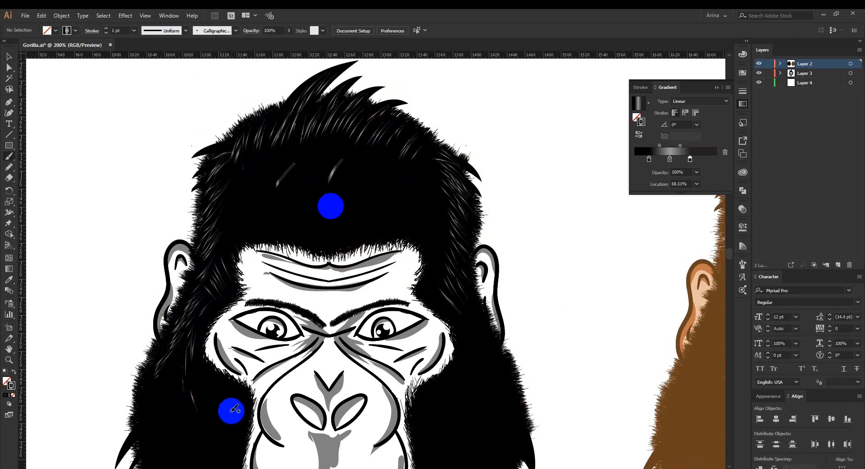
Brush downward fur highlights on the left cheek, along the edge of the face beneath the eye and beside the muzzle.
{"action": "left_click_drag", "start_coordinate": [266, 314], "coordinate": [291, 194]}
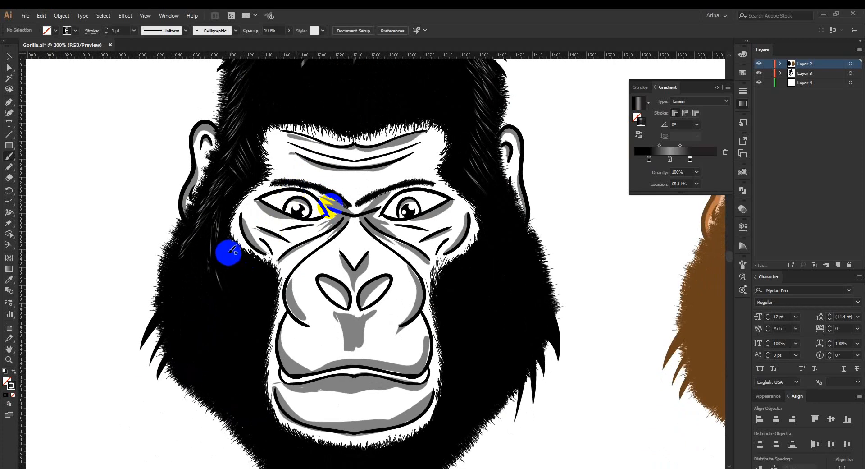
{"action": "mouse_move", "coordinate": [214, 247]}
{"action": "left_mouse_down"}
{"action": "mouse_move", "coordinate": [250, 272]}
{"action": "mouse_move", "coordinate": [217, 246]}
{"action": "mouse_move", "coordinate": [241, 282]}
{"action": "mouse_move", "coordinate": [244, 266]}
{"action": "mouse_move", "coordinate": [255, 271]}
{"action": "mouse_move", "coordinate": [264, 312]}
{"action": "left_mouse_up"}
{"action": "mouse_move", "coordinate": [259, 283]}
{"action": "left_mouse_down"}
{"action": "mouse_move", "coordinate": [263, 313]}
{"action": "mouse_move", "coordinate": [252, 343]}
{"action": "left_mouse_up"}
{"action": "left_click_drag", "start_coordinate": [257, 290], "coordinate": [251, 359]}
{"action": "left_click_drag", "start_coordinate": [267, 289], "coordinate": [261, 350]}
{"action": "left_click_drag", "start_coordinate": [261, 293], "coordinate": [253, 351]}
{"action": "mouse_move", "coordinate": [248, 295]}
{"action": "left_mouse_down"}
{"action": "mouse_move", "coordinate": [238, 343]}
{"action": "mouse_move", "coordinate": [244, 319]}
{"action": "left_mouse_up"}
{"action": "left_click_drag", "start_coordinate": [243, 277], "coordinate": [244, 310]}
{"action": "mouse_move", "coordinate": [230, 249]}
{"action": "left_mouse_down"}
{"action": "mouse_move", "coordinate": [252, 277]}
{"action": "mouse_move", "coordinate": [246, 274]}
{"action": "mouse_move", "coordinate": [246, 291]}
{"action": "mouse_move", "coordinate": [211, 290]}
{"action": "mouse_move", "coordinate": [194, 283]}
{"action": "mouse_move", "coordinate": [198, 273]}
{"action": "mouse_move", "coordinate": [215, 287]}
{"action": "left_mouse_up"}
Add gradient fur strokes along the outer edge of the left cheek, down toward the jaw.
{"action": "mouse_move", "coordinate": [195, 260]}
{"action": "left_mouse_down"}
{"action": "mouse_move", "coordinate": [167, 321]}
{"action": "mouse_move", "coordinate": [166, 299]}
{"action": "mouse_move", "coordinate": [171, 330]}
{"action": "left_mouse_up"}
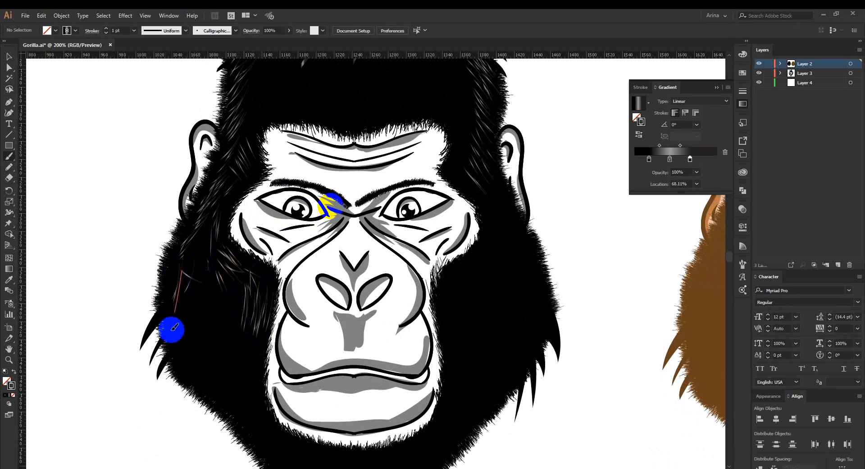
{"action": "mouse_move", "coordinate": [190, 277]}
{"action": "left_mouse_down"}
{"action": "mouse_move", "coordinate": [179, 325]}
{"action": "mouse_move", "coordinate": [179, 305]}
{"action": "mouse_move", "coordinate": [170, 328]}
{"action": "left_mouse_up"}
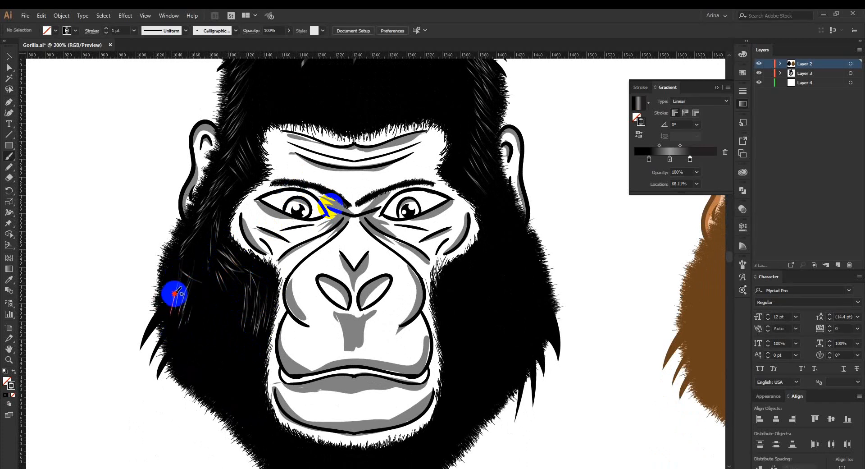
{"action": "left_click_drag", "start_coordinate": [175, 294], "coordinate": [173, 347]}
{"action": "mouse_move", "coordinate": [193, 309]}
{"action": "left_mouse_down"}
{"action": "mouse_move", "coordinate": [182, 342]}
{"action": "mouse_move", "coordinate": [189, 376]}
{"action": "left_mouse_up"}
{"action": "mouse_move", "coordinate": [198, 344]}
{"action": "left_mouse_down"}
{"action": "mouse_move", "coordinate": [189, 387]}
{"action": "mouse_move", "coordinate": [191, 374]}
{"action": "mouse_move", "coordinate": [181, 372]}
{"action": "left_mouse_up"}
{"action": "left_click_drag", "start_coordinate": [200, 351], "coordinate": [197, 373]}
{"action": "mouse_move", "coordinate": [210, 361]}
{"action": "left_mouse_down"}
{"action": "mouse_move", "coordinate": [206, 393]}
{"action": "mouse_move", "coordinate": [216, 365]}
{"action": "mouse_move", "coordinate": [218, 395]}
{"action": "left_mouse_up"}
{"action": "left_click_drag", "start_coordinate": [222, 358], "coordinate": [228, 397]}
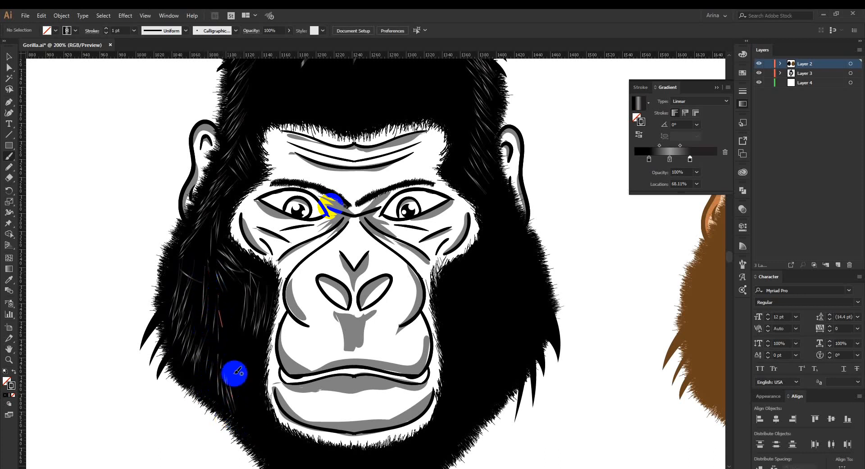
Fill the middle and inner part of the left cheek with dense, overlapping gradient fur strokes.
{"action": "left_click_drag", "start_coordinate": [229, 330], "coordinate": [254, 396]}
{"action": "left_click_drag", "start_coordinate": [238, 355], "coordinate": [246, 401]}
{"action": "mouse_move", "coordinate": [224, 287]}
{"action": "left_mouse_down"}
{"action": "mouse_move", "coordinate": [237, 345]}
{"action": "mouse_move", "coordinate": [237, 334]}
{"action": "left_mouse_up"}
{"action": "left_click_drag", "start_coordinate": [199, 267], "coordinate": [231, 333]}
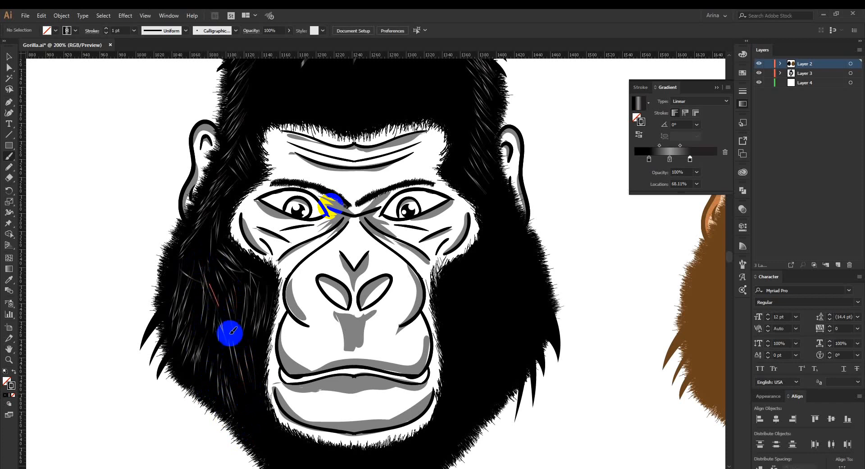
{"action": "mouse_move", "coordinate": [244, 299]}
{"action": "left_mouse_down"}
{"action": "mouse_move", "coordinate": [255, 368]}
{"action": "mouse_move", "coordinate": [236, 369]}
{"action": "left_mouse_up"}
{"action": "mouse_move", "coordinate": [217, 316]}
{"action": "left_mouse_down"}
{"action": "mouse_move", "coordinate": [212, 360]}
{"action": "mouse_move", "coordinate": [230, 376]}
{"action": "mouse_move", "coordinate": [223, 359]}
{"action": "left_mouse_up"}
{"action": "left_click_drag", "start_coordinate": [192, 277], "coordinate": [208, 320]}
{"action": "mouse_move", "coordinate": [198, 263]}
{"action": "left_mouse_down"}
{"action": "mouse_move", "coordinate": [239, 361]}
{"action": "mouse_move", "coordinate": [235, 404]}
{"action": "left_mouse_up"}
{"action": "mouse_move", "coordinate": [243, 337]}
{"action": "left_mouse_down"}
{"action": "mouse_move", "coordinate": [248, 387]}
{"action": "mouse_move", "coordinate": [263, 371]}
{"action": "mouse_move", "coordinate": [257, 379]}
{"action": "mouse_move", "coordinate": [237, 250]}
{"action": "left_mouse_up"}
{"action": "mouse_move", "coordinate": [215, 276]}
{"action": "left_mouse_down"}
{"action": "mouse_move", "coordinate": [213, 307]}
{"action": "mouse_move", "coordinate": [255, 334]}
{"action": "left_mouse_up"}
{"action": "left_click_drag", "start_coordinate": [234, 296], "coordinate": [266, 339]}
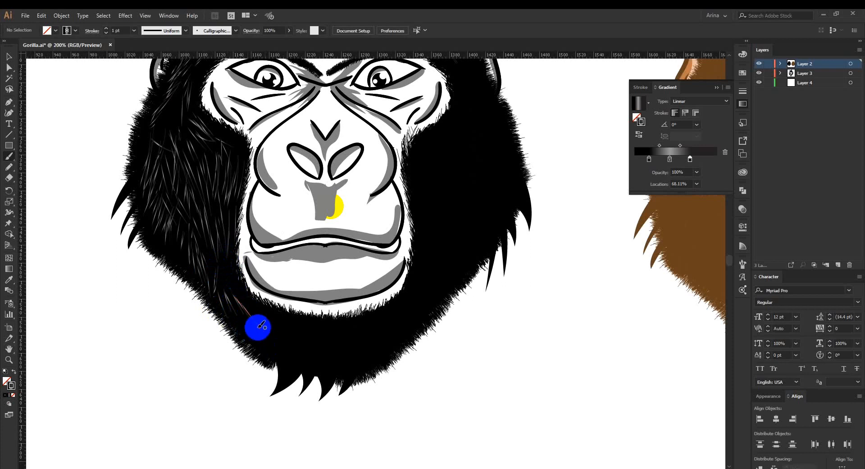
Paint gradient fur highlights along the lower left jaw, across the beard tufts and under the chin.
{"action": "mouse_move", "coordinate": [222, 271]}
{"action": "left_mouse_down"}
{"action": "mouse_move", "coordinate": [281, 375]}
{"action": "mouse_move", "coordinate": [287, 370]}
{"action": "mouse_move", "coordinate": [287, 387]}
{"action": "mouse_move", "coordinate": [273, 386]}
{"action": "left_mouse_up"}
{"action": "mouse_move", "coordinate": [302, 352]}
{"action": "left_mouse_down"}
{"action": "mouse_move", "coordinate": [298, 375]}
{"action": "mouse_move", "coordinate": [312, 386]}
{"action": "left_mouse_up"}
{"action": "mouse_move", "coordinate": [327, 356]}
{"action": "left_mouse_down"}
{"action": "mouse_move", "coordinate": [323, 376]}
{"action": "mouse_move", "coordinate": [338, 349]}
{"action": "mouse_move", "coordinate": [332, 395]}
{"action": "mouse_move", "coordinate": [332, 358]}
{"action": "mouse_move", "coordinate": [361, 347]}
{"action": "mouse_move", "coordinate": [344, 373]}
{"action": "mouse_move", "coordinate": [348, 359]}
{"action": "mouse_move", "coordinate": [362, 368]}
{"action": "mouse_move", "coordinate": [384, 364]}
{"action": "mouse_move", "coordinate": [374, 341]}
{"action": "mouse_move", "coordinate": [394, 354]}
{"action": "mouse_move", "coordinate": [377, 332]}
{"action": "mouse_move", "coordinate": [390, 344]}
{"action": "mouse_move", "coordinate": [377, 340]}
{"action": "mouse_move", "coordinate": [383, 349]}
{"action": "mouse_move", "coordinate": [365, 351]}
{"action": "mouse_move", "coordinate": [378, 367]}
{"action": "left_mouse_up"}
{"action": "mouse_move", "coordinate": [393, 334]}
{"action": "left_mouse_down"}
{"action": "mouse_move", "coordinate": [402, 341]}
{"action": "mouse_move", "coordinate": [421, 329]}
{"action": "mouse_move", "coordinate": [419, 319]}
{"action": "mouse_move", "coordinate": [428, 322]}
{"action": "left_mouse_up"}
{"action": "mouse_move", "coordinate": [321, 319]}
{"action": "left_mouse_down"}
{"action": "mouse_move", "coordinate": [324, 333]}
{"action": "mouse_move", "coordinate": [306, 332]}
{"action": "mouse_move", "coordinate": [330, 337]}
{"action": "left_mouse_up"}
{"action": "mouse_move", "coordinate": [343, 321]}
{"action": "left_mouse_down"}
{"action": "mouse_move", "coordinate": [345, 342]}
{"action": "mouse_move", "coordinate": [376, 326]}
{"action": "mouse_move", "coordinate": [299, 333]}
{"action": "left_mouse_up"}
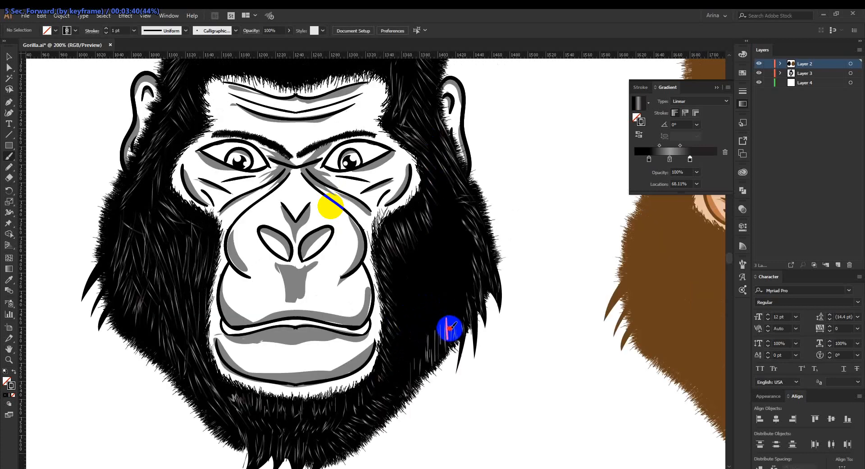
Cover the lower right jaw and the right cheek with gradient fur strokes, working from the outer edge inward.
{"action": "left_click_drag", "start_coordinate": [450, 330], "coordinate": [467, 315]}
{"action": "left_click_drag", "start_coordinate": [456, 252], "coordinate": [467, 278]}
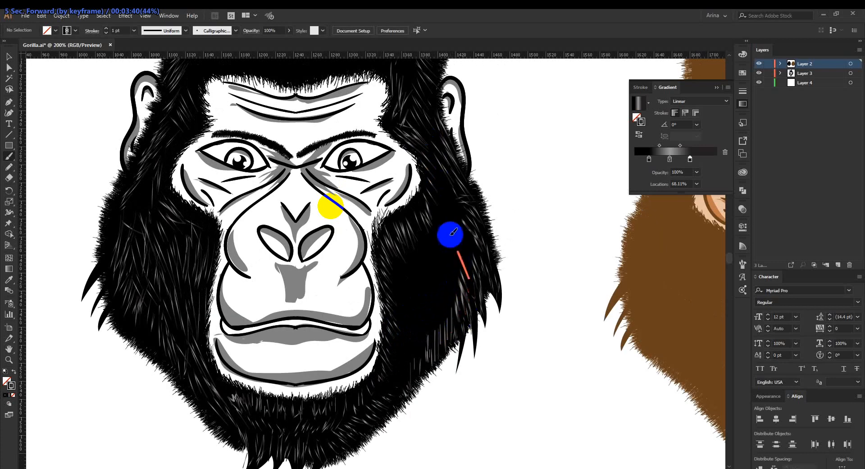
{"action": "mouse_move", "coordinate": [454, 224]}
{"action": "left_mouse_down"}
{"action": "mouse_move", "coordinate": [465, 238]}
{"action": "mouse_move", "coordinate": [471, 229]}
{"action": "left_mouse_up"}
{"action": "mouse_move", "coordinate": [448, 187]}
{"action": "left_mouse_down"}
{"action": "mouse_move", "coordinate": [462, 195]}
{"action": "mouse_move", "coordinate": [467, 261]}
{"action": "left_mouse_up"}
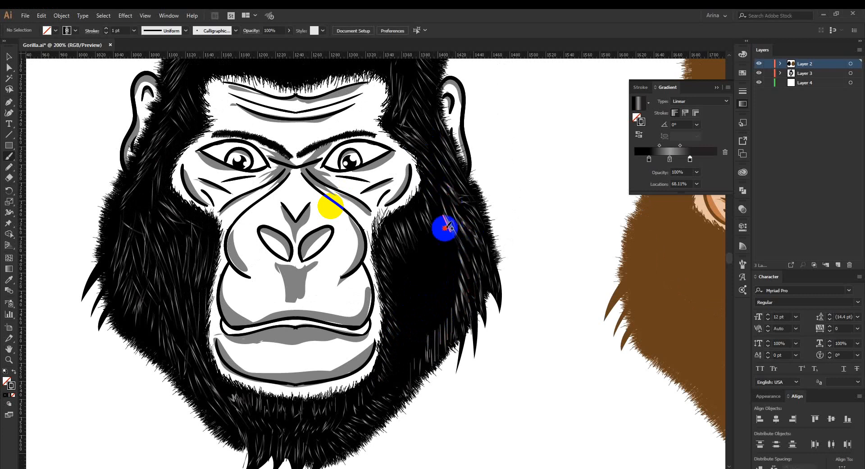
{"action": "mouse_move", "coordinate": [446, 228]}
{"action": "left_mouse_down"}
{"action": "mouse_move", "coordinate": [443, 261]}
{"action": "mouse_move", "coordinate": [458, 288]}
{"action": "left_mouse_up"}
{"action": "left_click_drag", "start_coordinate": [433, 244], "coordinate": [455, 304]}
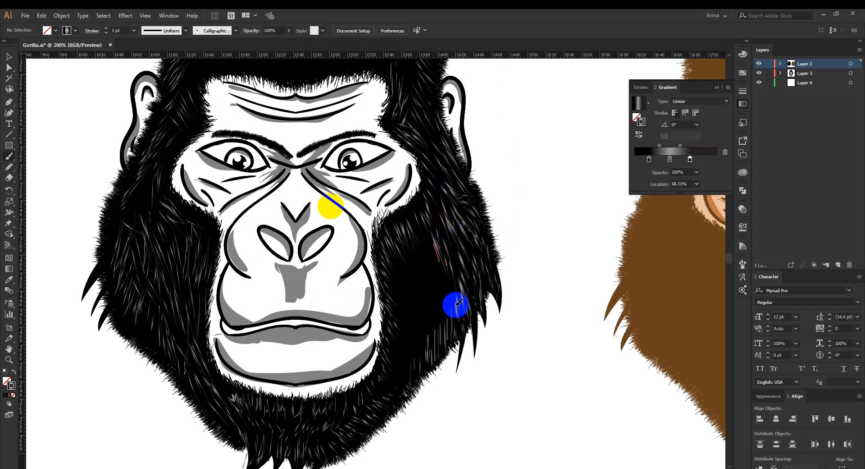
{"action": "left_click_drag", "start_coordinate": [425, 262], "coordinate": [434, 296]}
{"action": "left_click_drag", "start_coordinate": [413, 246], "coordinate": [427, 283]}
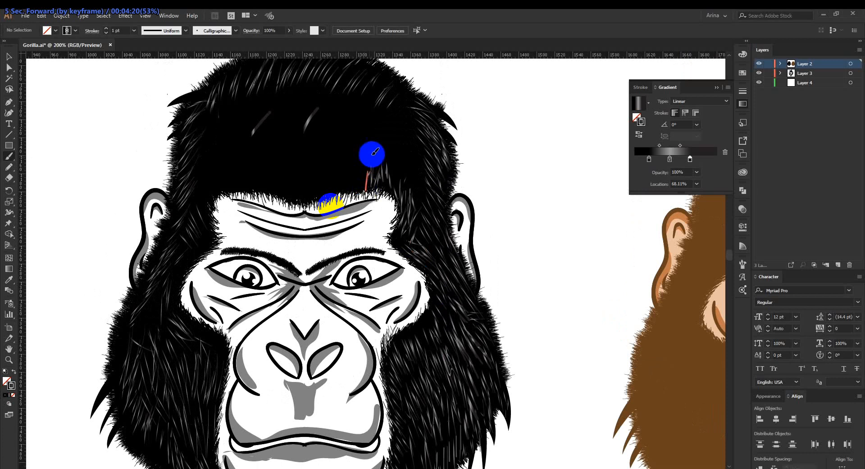
Fill the remaining plain black fur with gradient strokes around the left temple, below the left ear and above the forehead.
{"action": "mouse_move", "coordinate": [371, 150]}
{"action": "left_mouse_down"}
{"action": "mouse_move", "coordinate": [361, 163]}
{"action": "mouse_move", "coordinate": [315, 160]}
{"action": "mouse_move", "coordinate": [363, 185]}
{"action": "mouse_move", "coordinate": [346, 192]}
{"action": "mouse_move", "coordinate": [330, 163]}
{"action": "mouse_move", "coordinate": [318, 185]}
{"action": "mouse_move", "coordinate": [307, 175]}
{"action": "mouse_move", "coordinate": [306, 190]}
{"action": "mouse_move", "coordinate": [280, 165]}
{"action": "mouse_move", "coordinate": [267, 184]}
{"action": "mouse_move", "coordinate": [276, 183]}
{"action": "mouse_move", "coordinate": [265, 188]}
{"action": "mouse_move", "coordinate": [219, 163]}
{"action": "mouse_move", "coordinate": [208, 219]}
{"action": "mouse_move", "coordinate": [201, 195]}
{"action": "mouse_move", "coordinate": [218, 206]}
{"action": "mouse_move", "coordinate": [176, 264]}
{"action": "mouse_move", "coordinate": [204, 244]}
{"action": "mouse_move", "coordinate": [179, 283]}
{"action": "mouse_move", "coordinate": [183, 266]}
{"action": "mouse_move", "coordinate": [143, 347]}
{"action": "left_mouse_up"}
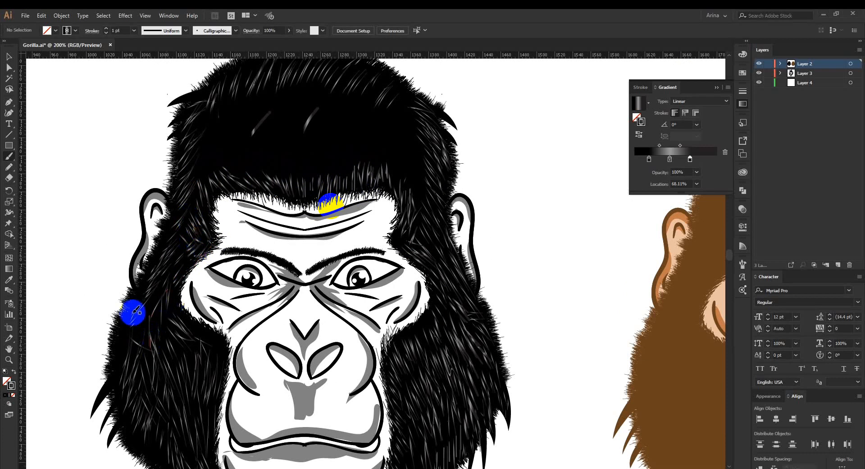
{"action": "mouse_move", "coordinate": [132, 289]}
{"action": "left_mouse_down"}
{"action": "mouse_move", "coordinate": [150, 321]}
{"action": "mouse_move", "coordinate": [146, 296]}
{"action": "mouse_move", "coordinate": [131, 324]}
{"action": "mouse_move", "coordinate": [136, 351]}
{"action": "mouse_move", "coordinate": [116, 347]}
{"action": "mouse_move", "coordinate": [128, 383]}
{"action": "mouse_move", "coordinate": [115, 338]}
{"action": "mouse_move", "coordinate": [136, 333]}
{"action": "mouse_move", "coordinate": [122, 392]}
{"action": "mouse_move", "coordinate": [106, 383]}
{"action": "mouse_move", "coordinate": [110, 373]}
{"action": "left_mouse_up"}
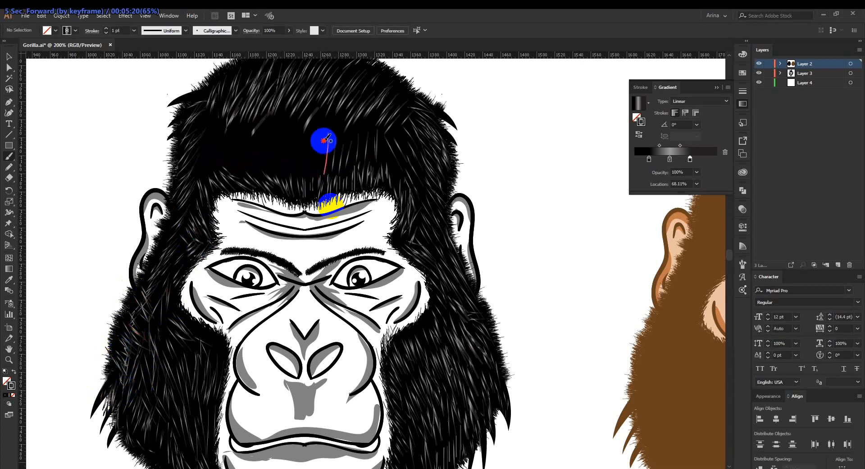
{"action": "left_click_drag", "start_coordinate": [325, 138], "coordinate": [351, 143]}
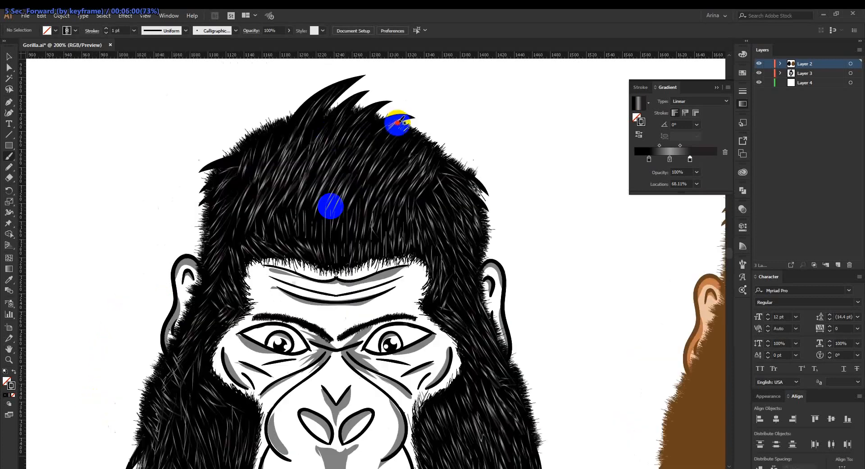
{"action": "left_click_drag", "start_coordinate": [396, 127], "coordinate": [359, 124]}
{"action": "left_click_drag", "start_coordinate": [397, 93], "coordinate": [351, 127]}
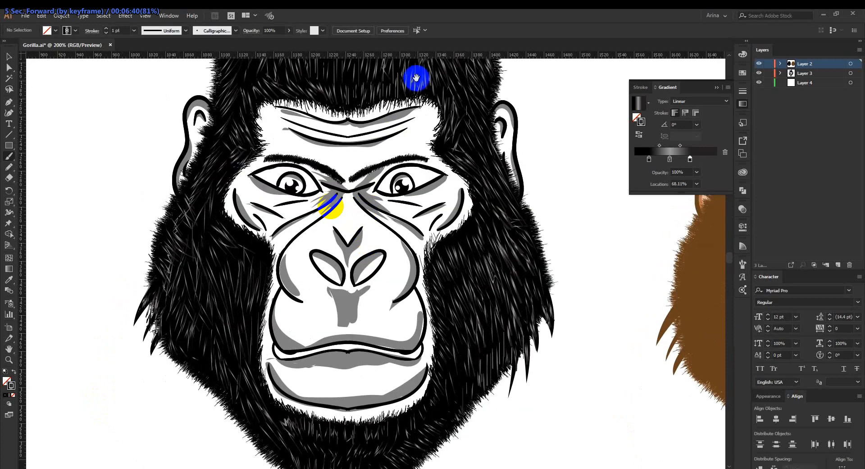
{"action": "left_click_drag", "start_coordinate": [364, 143], "coordinate": [382, 134]}
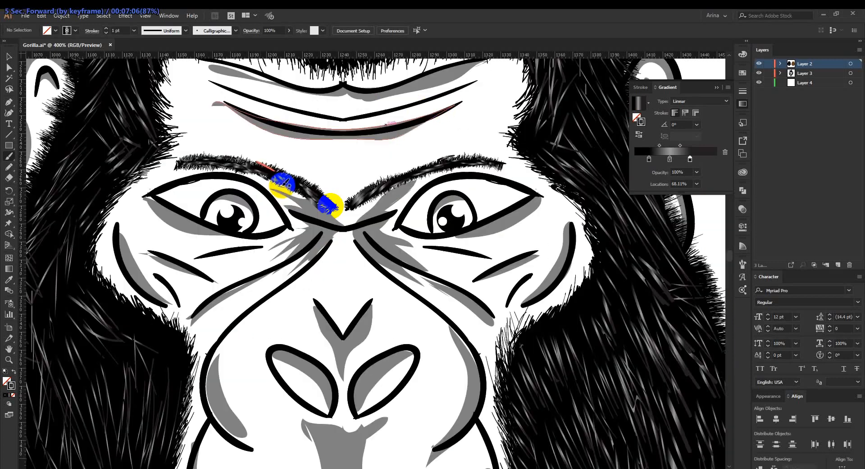
{"action": "left_click_drag", "start_coordinate": [328, 201], "coordinate": [331, 203]}
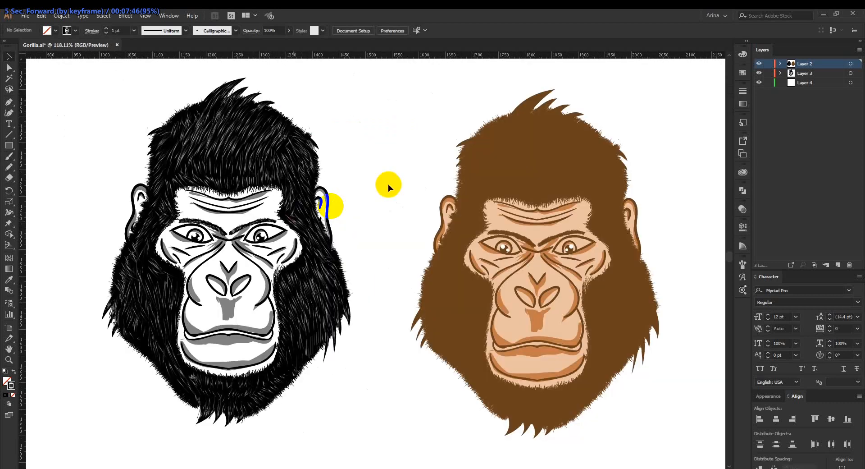